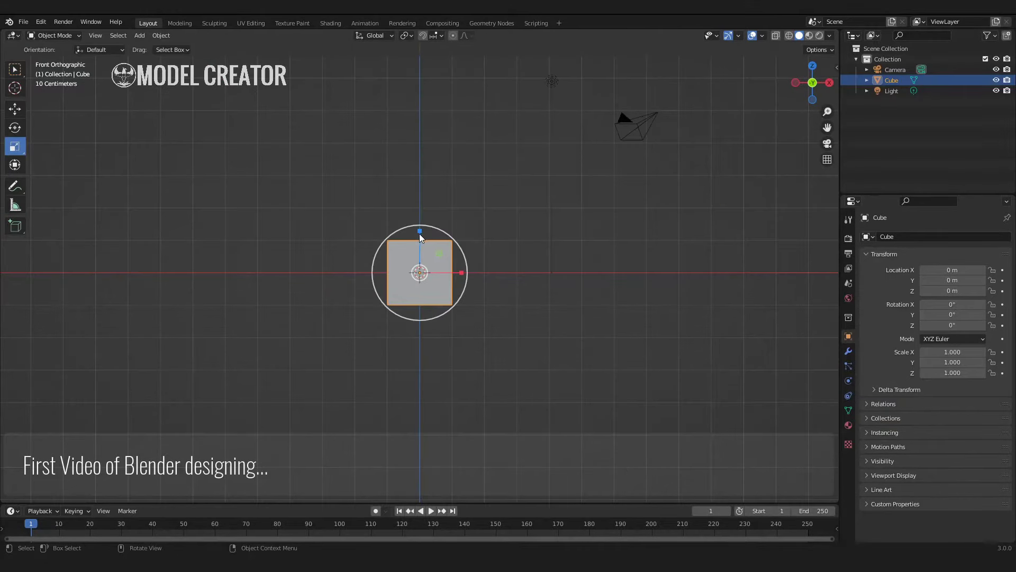
Step: Flatten the cube and scale it in top view to a 7 × 5.5 floor plate
drag(420, 233, 419, 273)
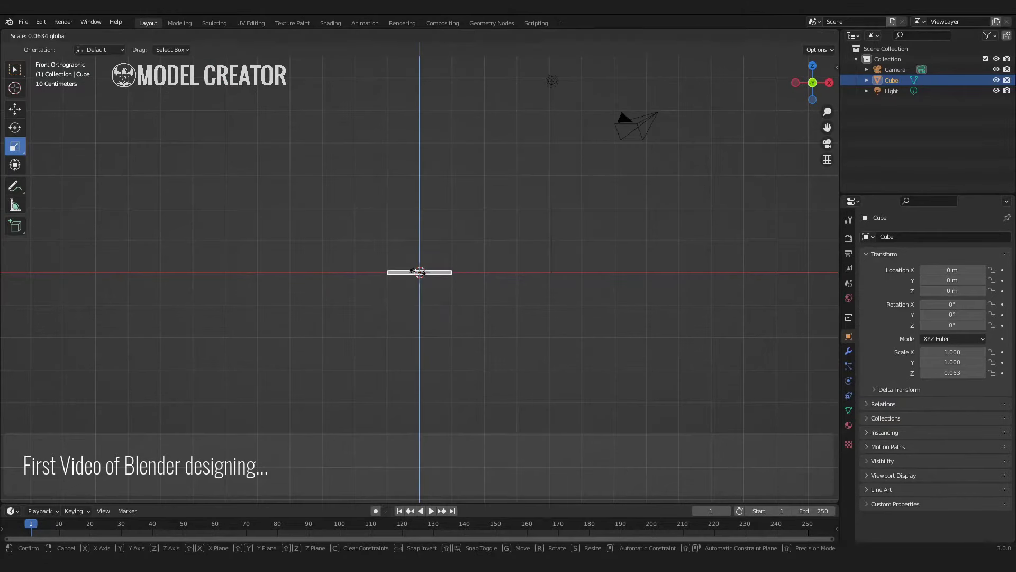
key(KP_7)
key(s)
key(x)
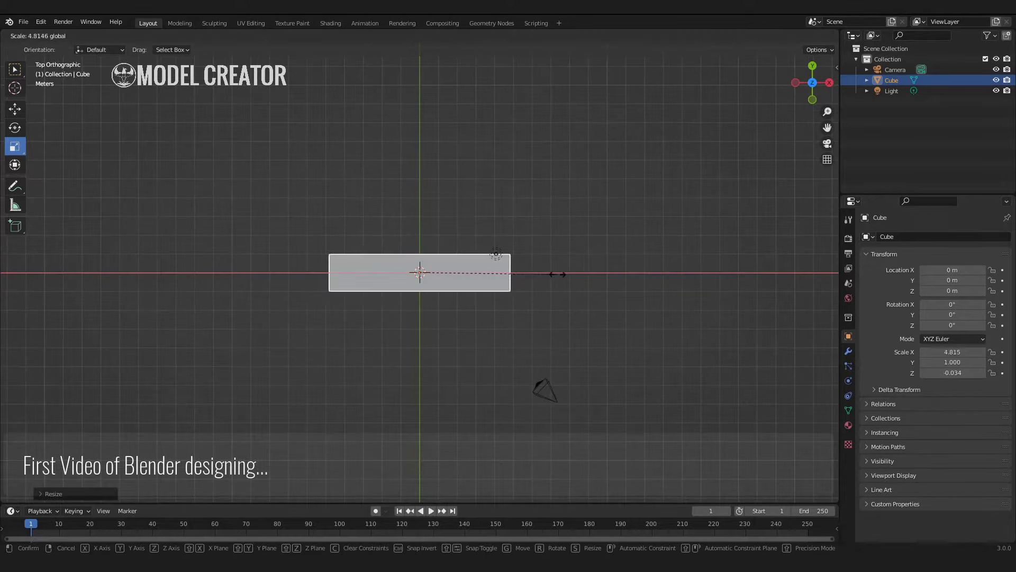
click(619, 273)
drag(420, 234, 452, 491)
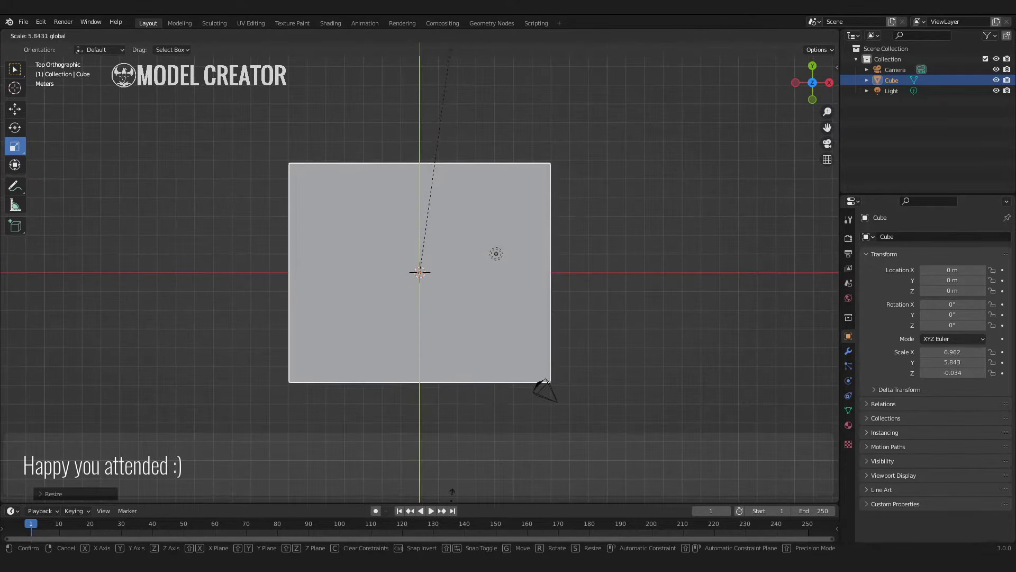
click(459, 76)
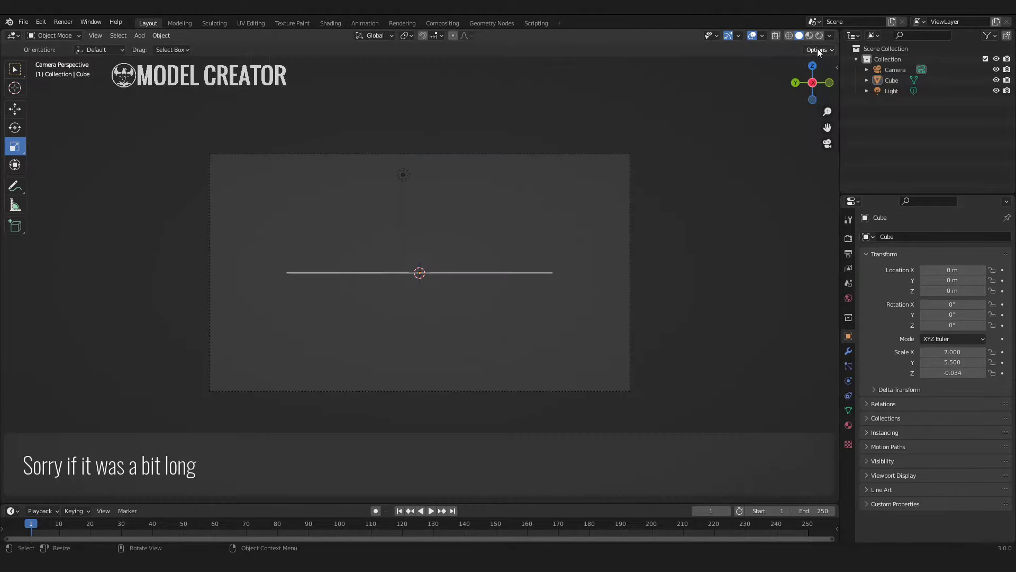
scroll(388, 232, up, 2)
Step: In Edit Mode, add loop cuts near the slab's edges
key(Tab)
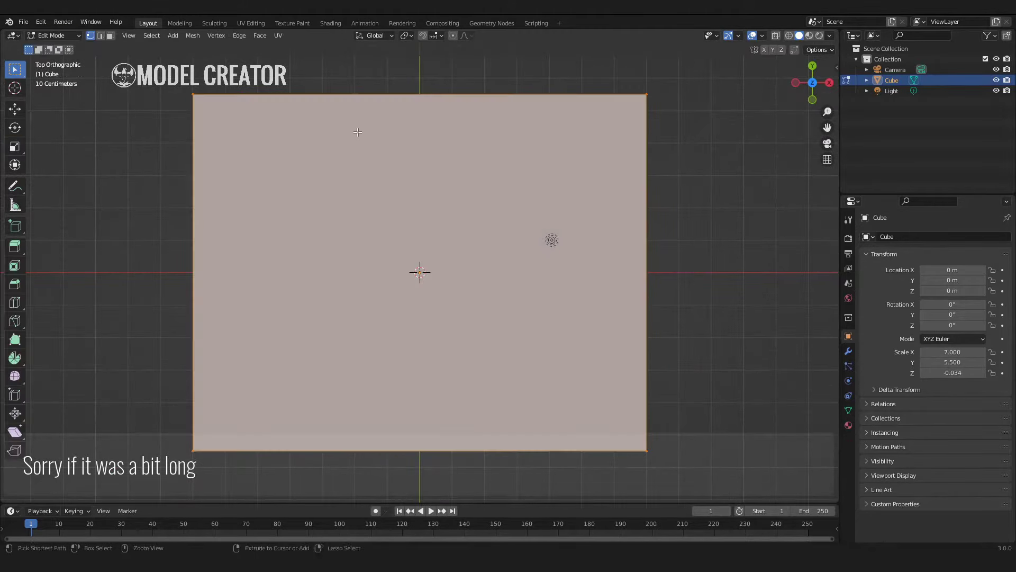
click(611, 273)
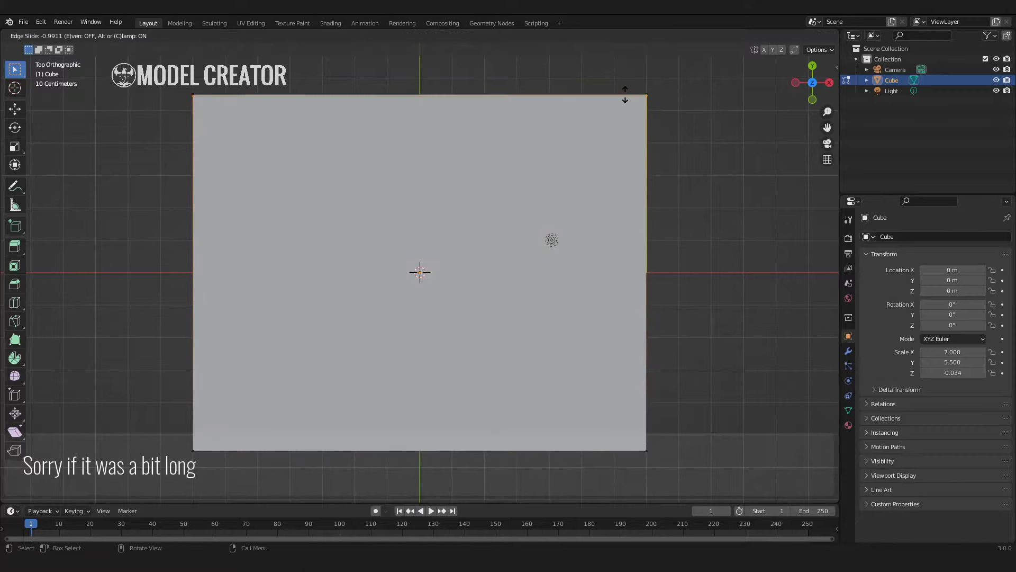
drag(415, 103, 323, 109)
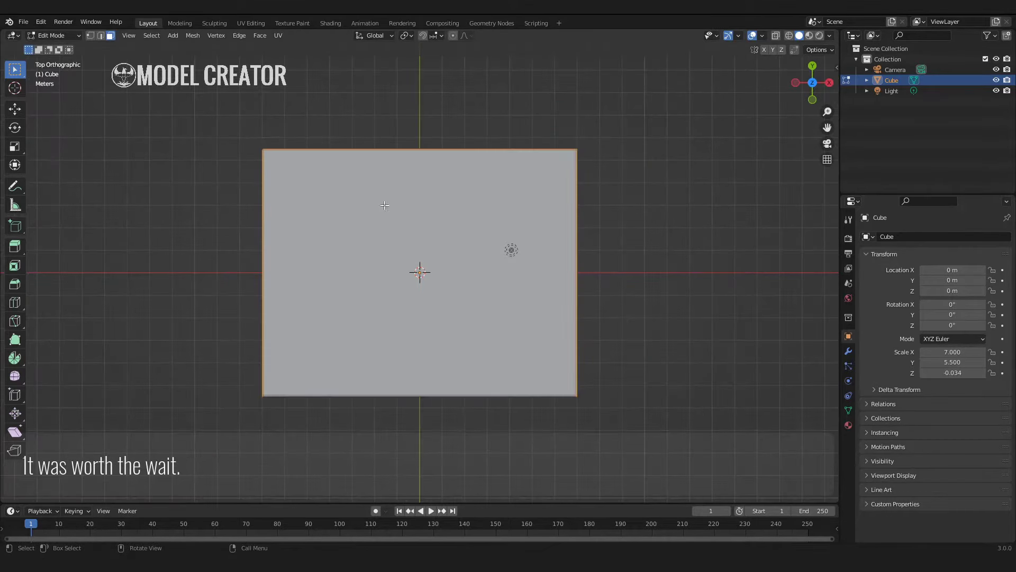
Step: Extrude the border faces upward into walls and delete the Light
key(KP_1)
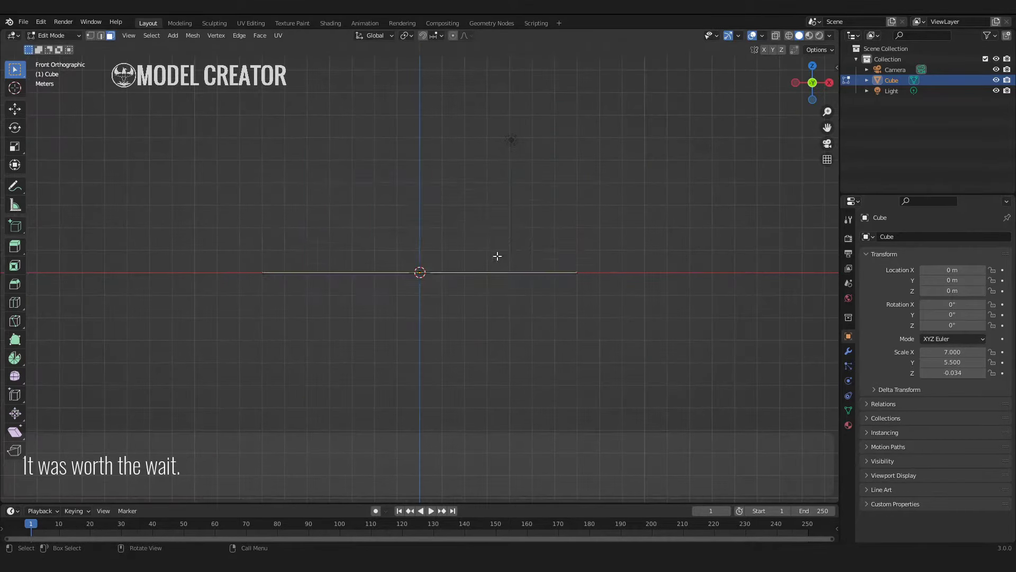
key(e)
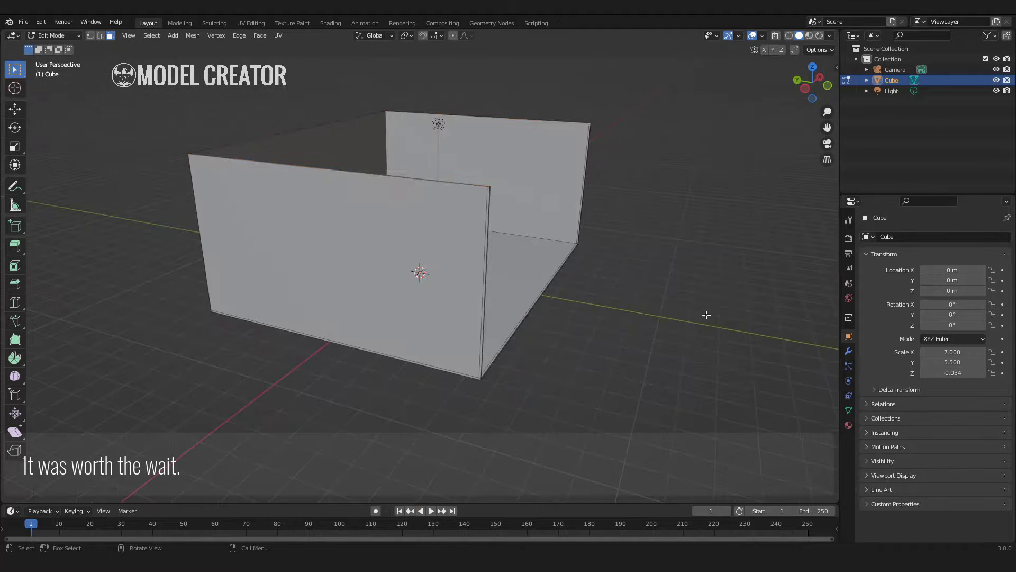
click(313, 183)
middle_drag(313, 183, 550, 216)
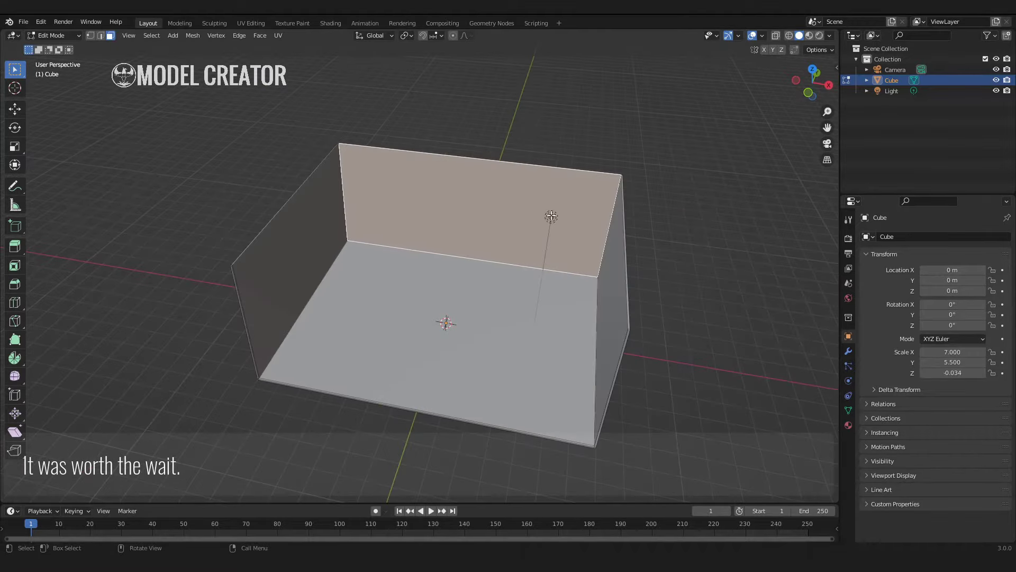
click(891, 90)
key(Delete)
Step: Add a loop cut across the room in top view
key(KP_7)
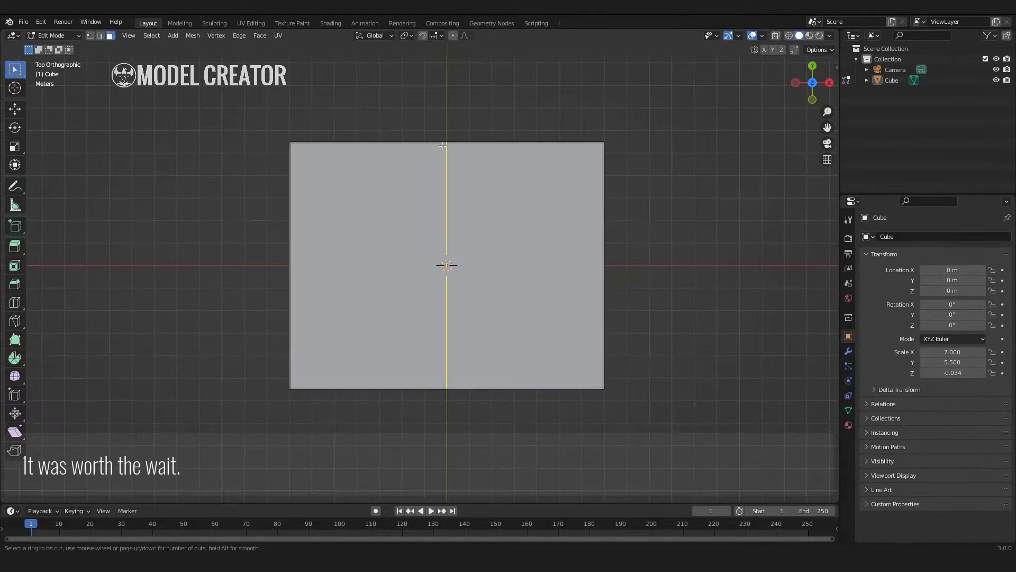
key(g)
key(g)
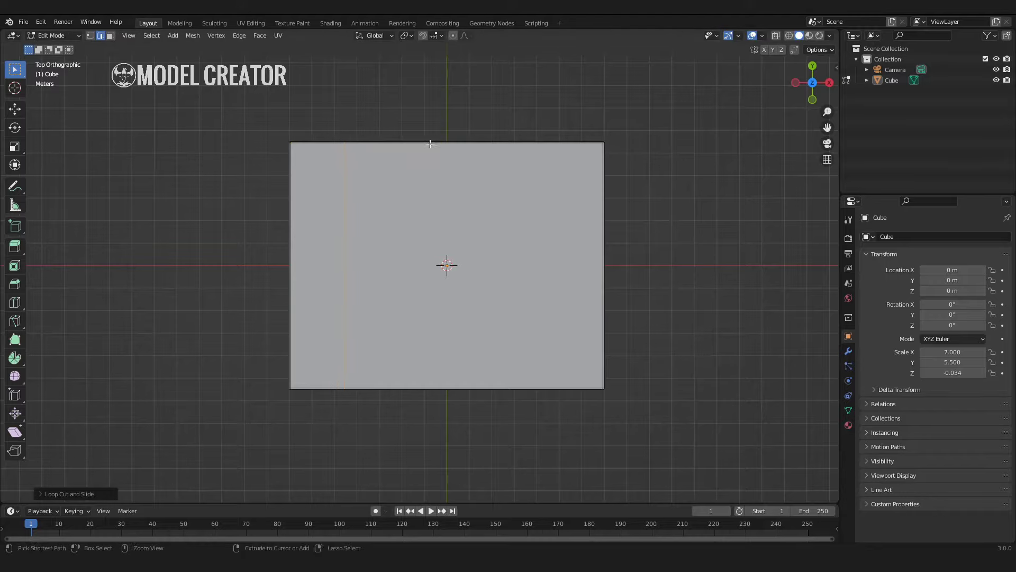
click(571, 166)
mouse_move(571, 166)
middle_down()
mouse_move(544, 73)
mouse_move(669, 141)
mouse_move(323, 238)
middle_up()
ctrl+click(322, 239)
key(ctrl+z)
Step: Extrude the middle back-wall face slightly outward and shrink it
ctrl+click(508, 213)
mouse_move(508, 212)
middle_down()
mouse_move(575, 416)
mouse_move(372, 207)
mouse_move(555, 154)
middle_up()
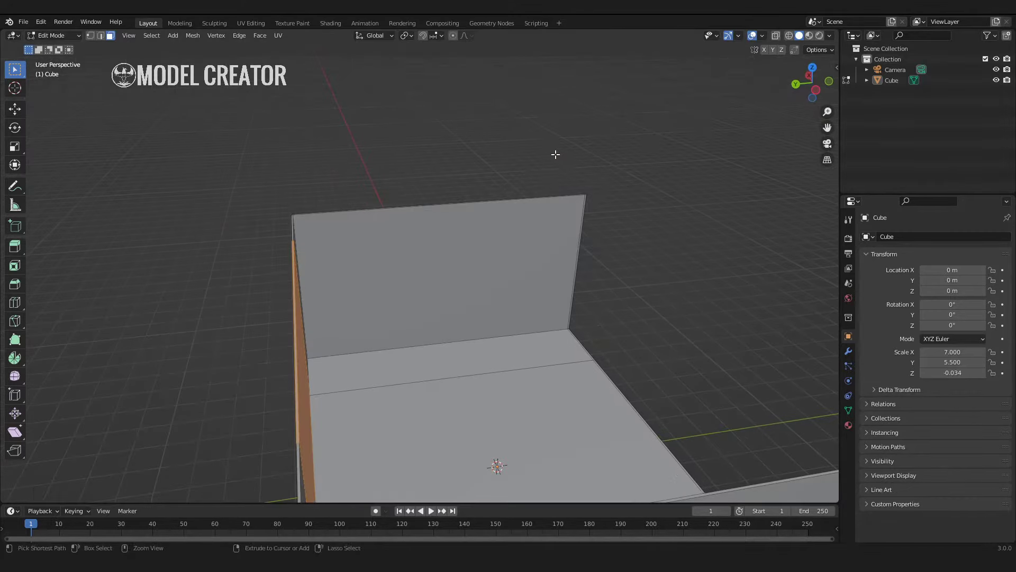
middle_drag(483, 328, 364, 335)
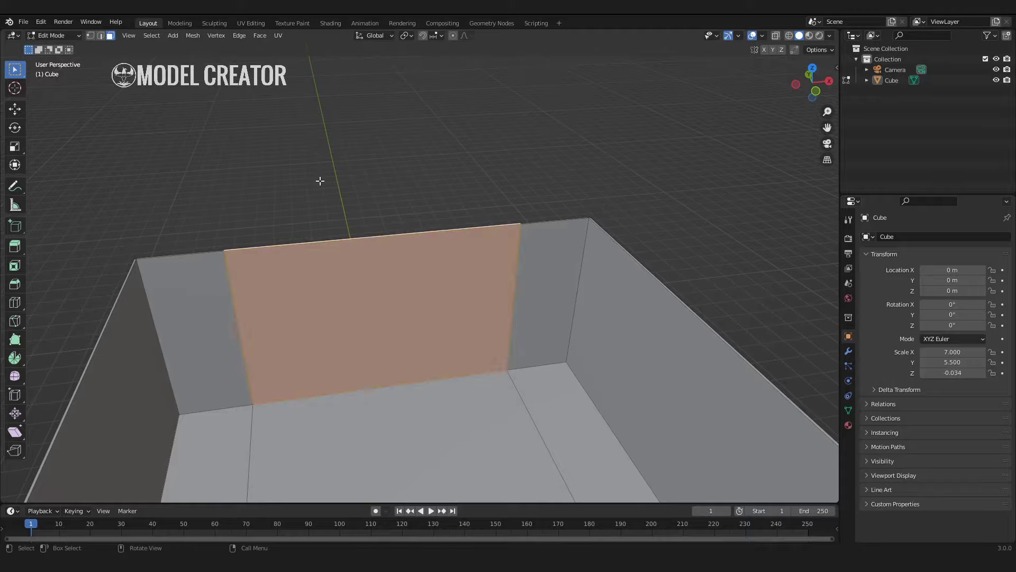
middle_drag(318, 176, 327, 261)
key(e)
middle_drag(373, 285, 2, 80)
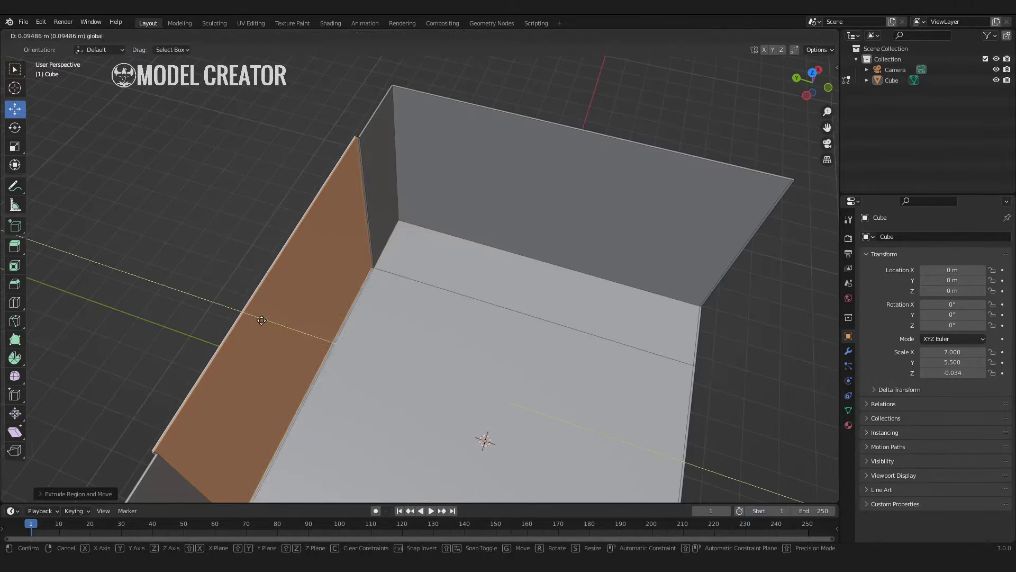
click(15, 146)
drag(284, 324, 292, 299)
Step: Circle-select the central back wall and its angled side strips
drag(15, 80, 64, 119)
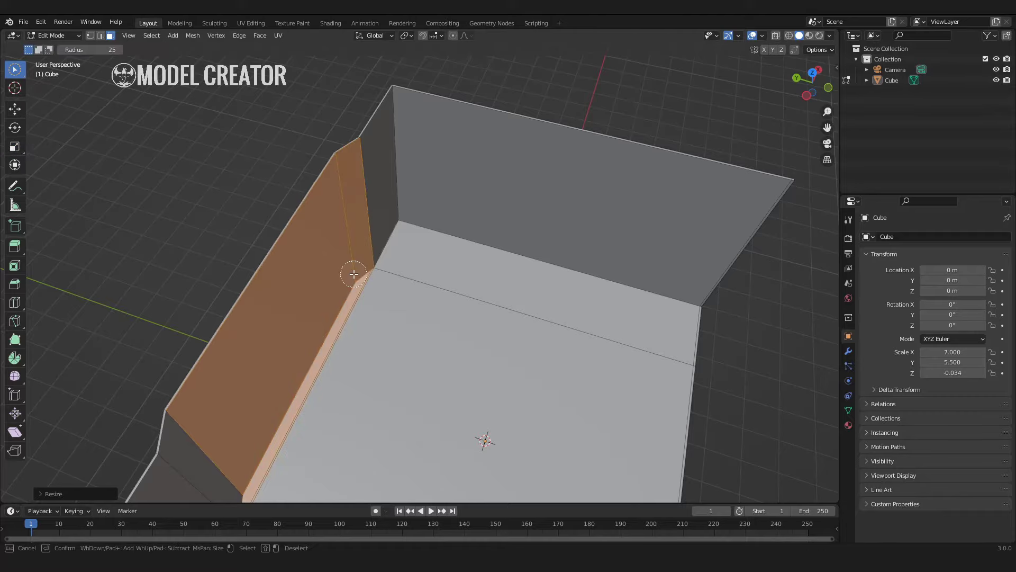
mouse_move(222, 430)
middle_down()
mouse_move(436, 270)
mouse_move(374, 268)
middle_up()
scroll(374, 267, down, 5)
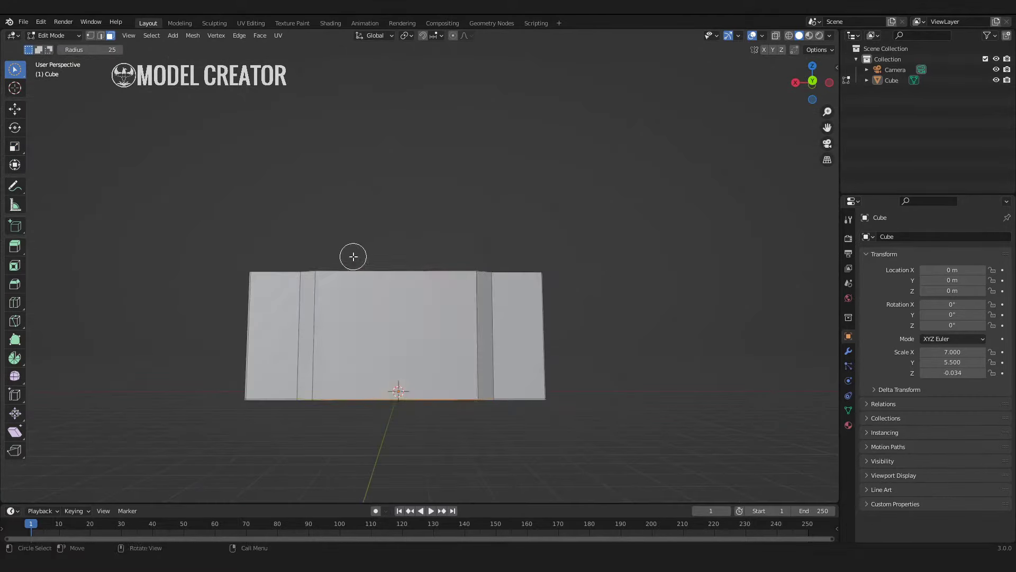
drag(351, 256, 406, 408)
mouse_move(405, 408)
middle_down()
mouse_move(451, 303)
mouse_move(419, 295)
mouse_move(390, 224)
mouse_move(428, 352)
mouse_move(288, 75)
mouse_move(426, 333)
middle_up()
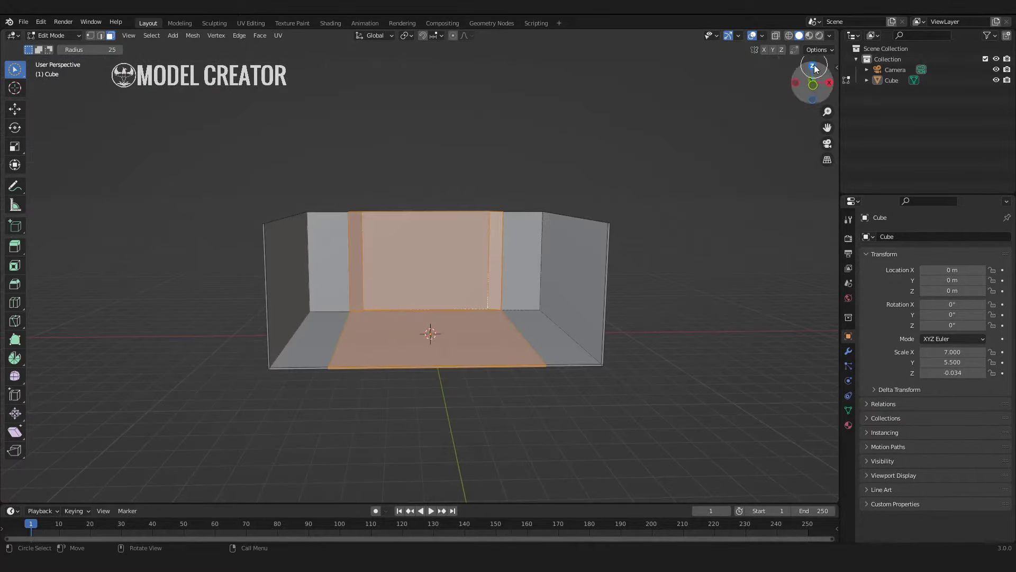
Step: Widen the selected middle section along X in top view
key(KP_7)
drag(472, 254, 476, 255)
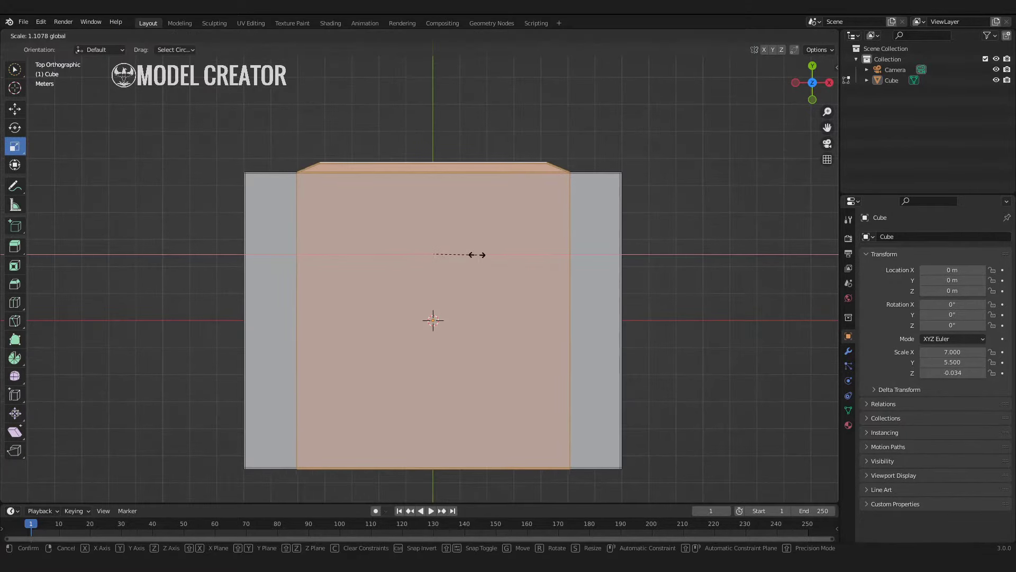
click(476, 255)
key(alt+a)
middle_drag(476, 255, 595, 195)
key(KP_7)
scroll(383, 239, down, 4)
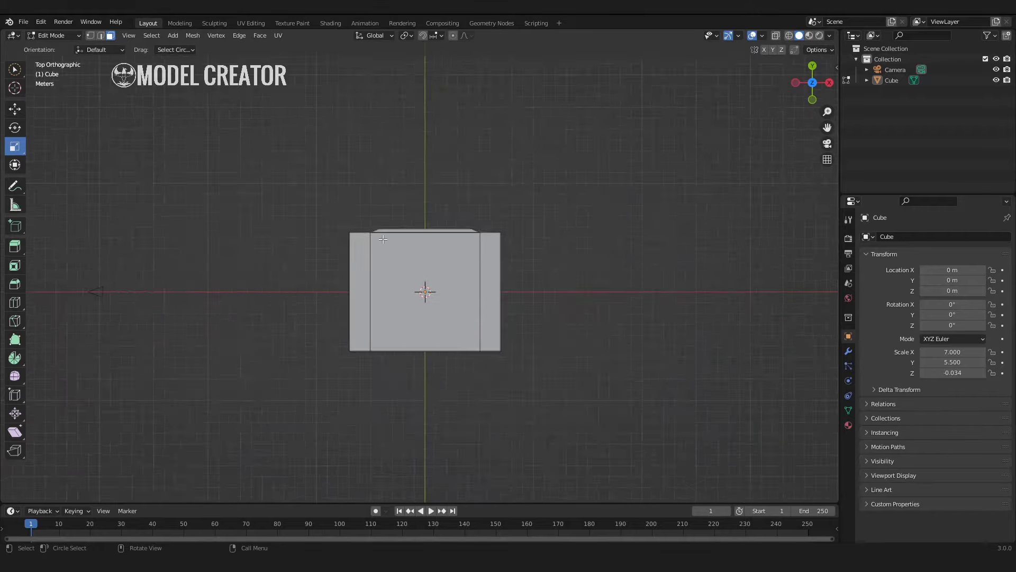
scroll(383, 239, down, 1)
Step: Move the camera to the room's open end and resize it
key(Tab)
click(150, 289)
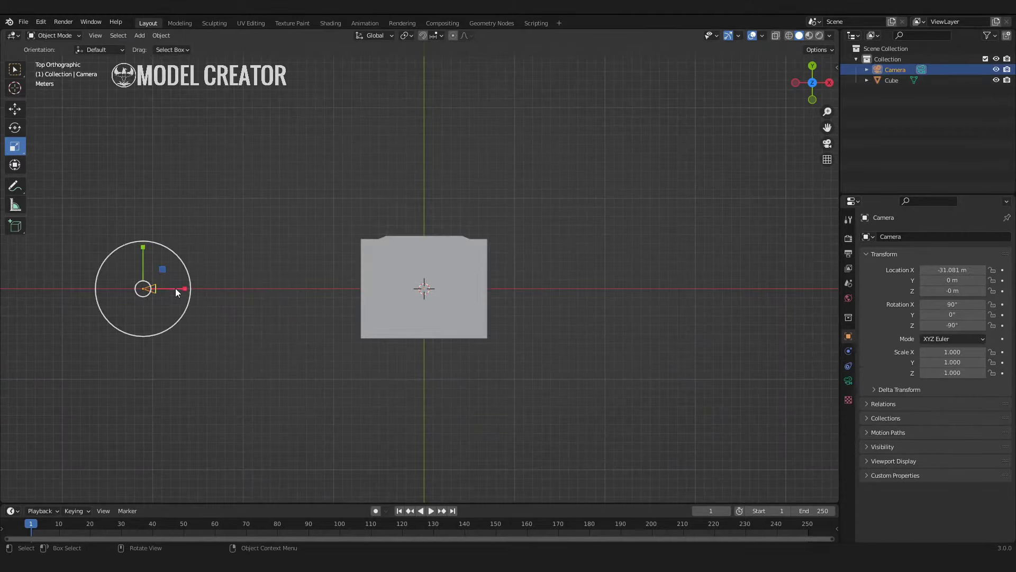
drag(176, 288, 388, 288)
scroll(401, 307, up, 5)
key(s)
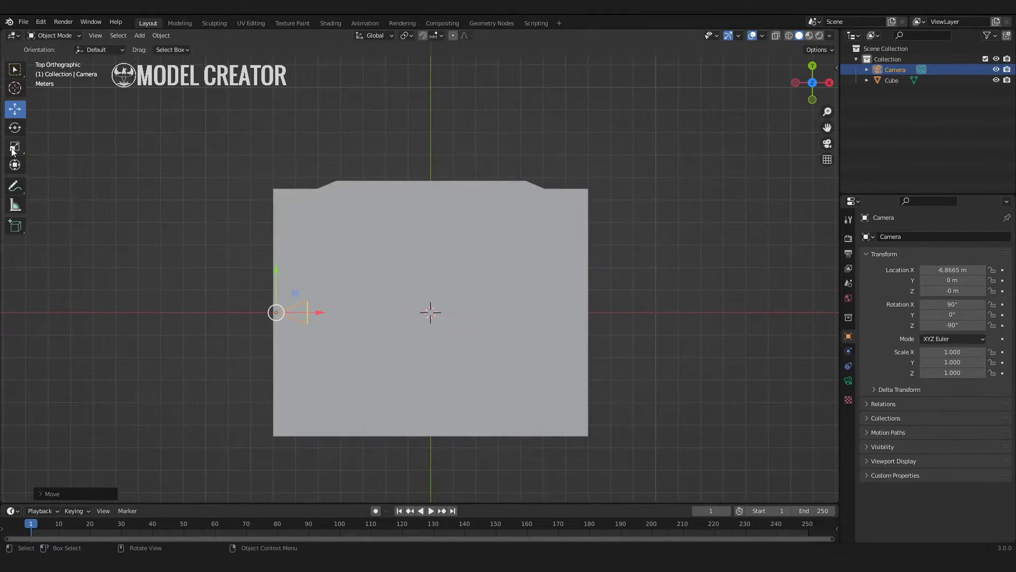
click(306, 311)
click(827, 144)
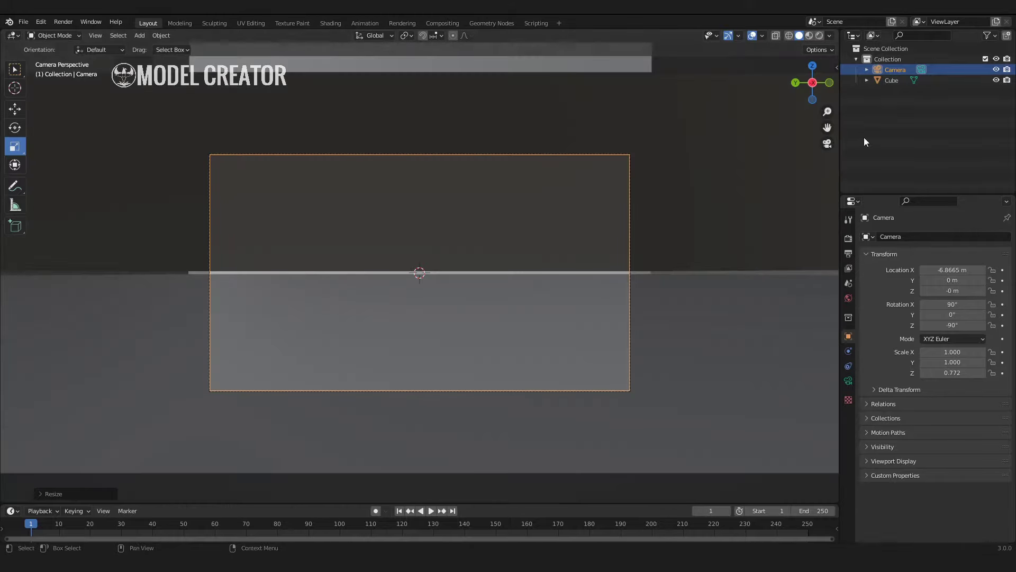
click(828, 143)
Step: Raise the camera to about 2.7 m and set its focal length to 25 mm
drag(815, 85, 802, 75)
key(KP_1)
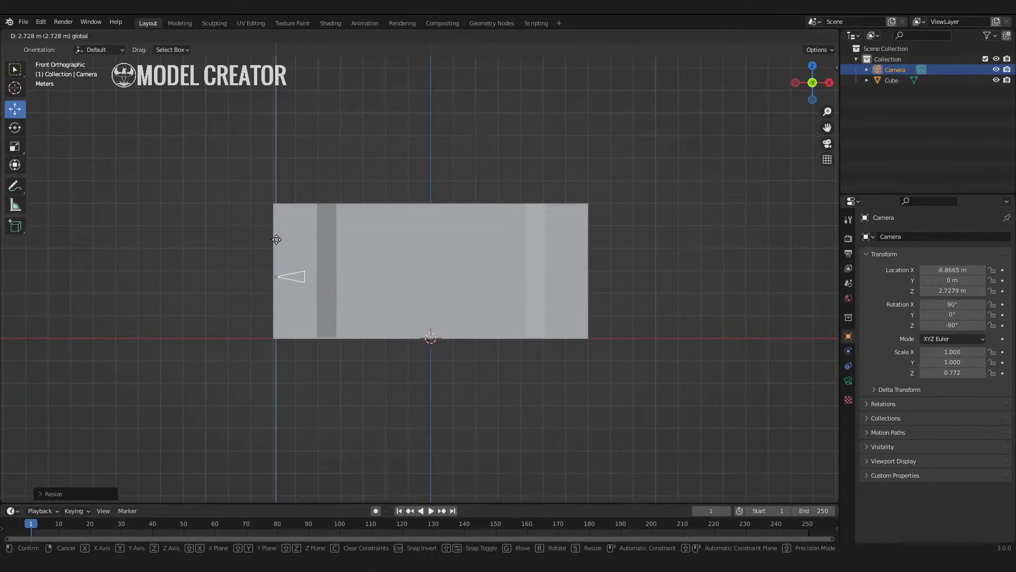
click(827, 144)
click(849, 381)
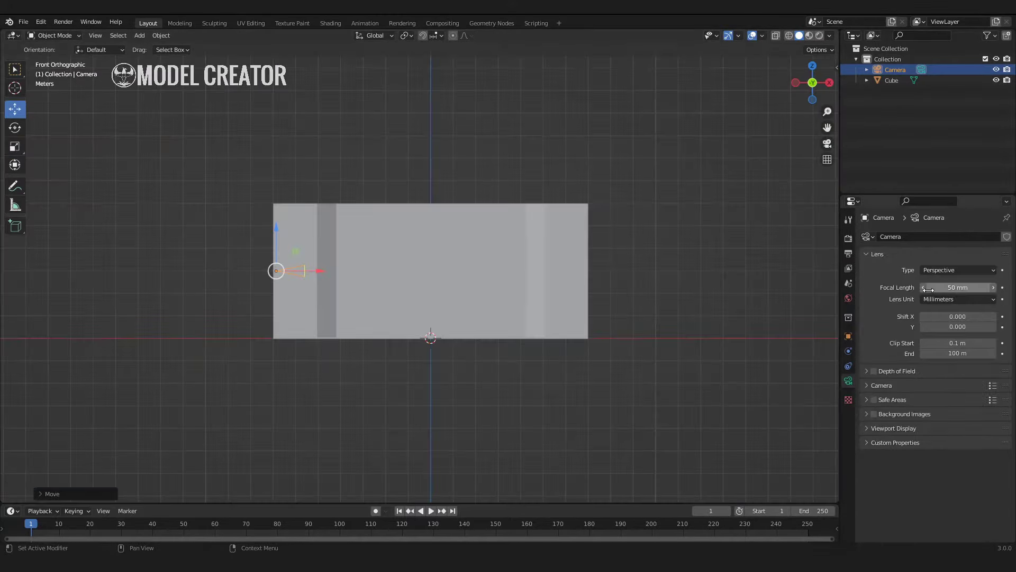
click(827, 143)
drag(958, 286, 979, 287)
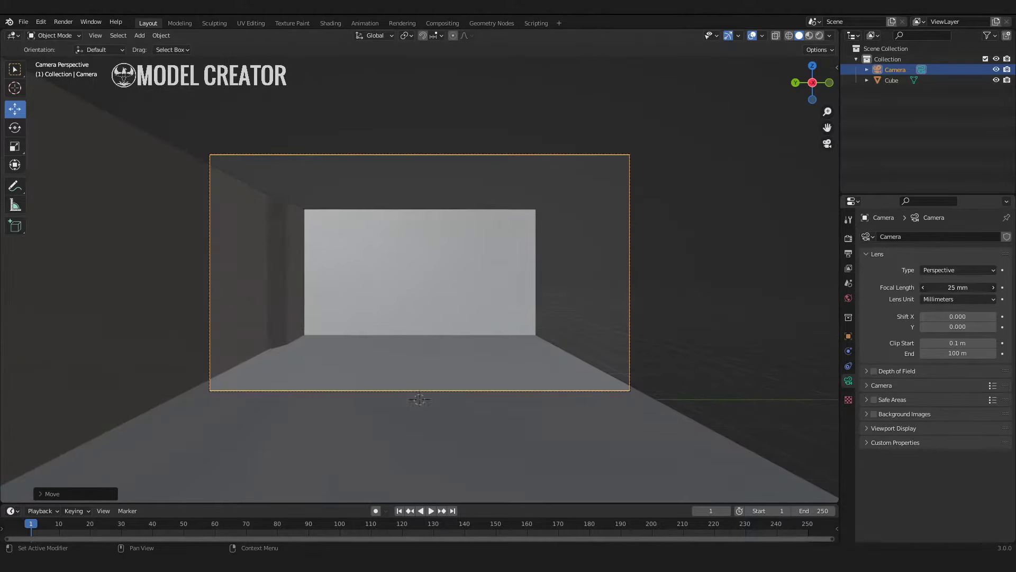
middle_drag(476, 254, 582, 266)
click(582, 266)
scroll(582, 266, down, 10)
Step: In Edit Mode, select the top edges of the left and right walls
key(Tab)
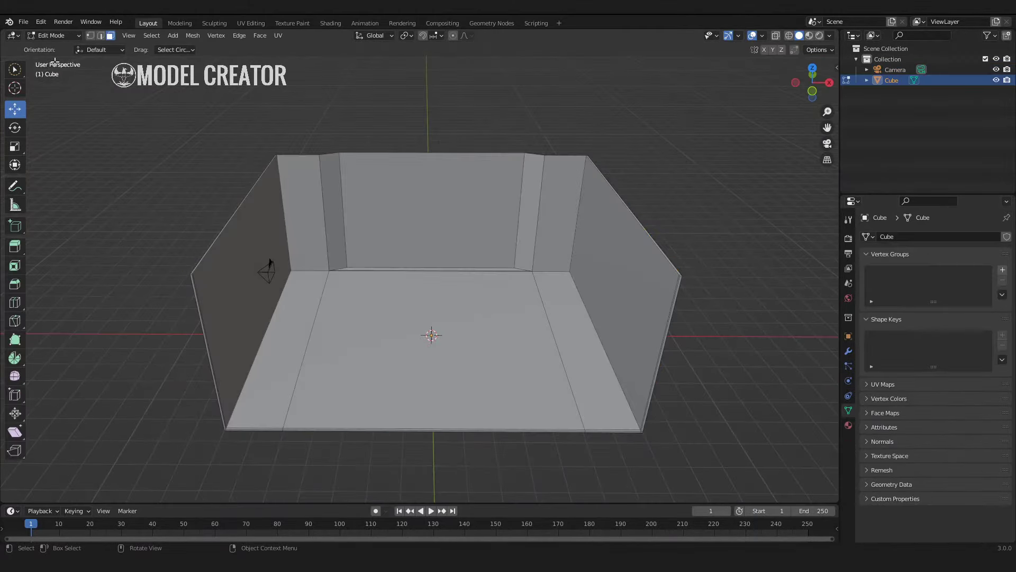
key(3)
click(434, 349)
shift+click(582, 349)
middle_drag(388, 227, 125, 127)
key(2)
click(163, 161)
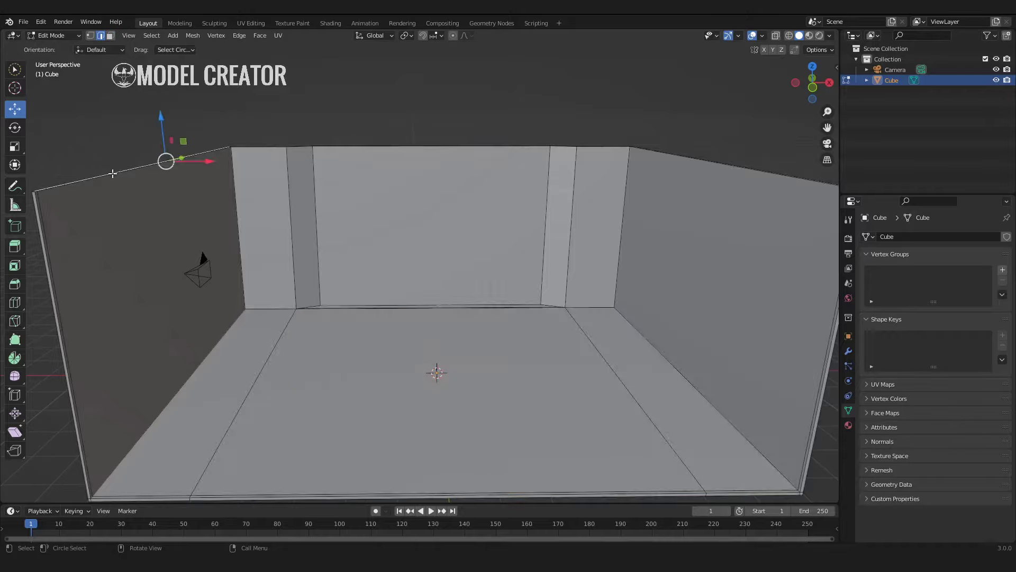
mouse_move(164, 160)
middle_down()
mouse_move(424, 238)
mouse_move(701, 290)
mouse_move(446, 359)
middle_up()
click(701, 290)
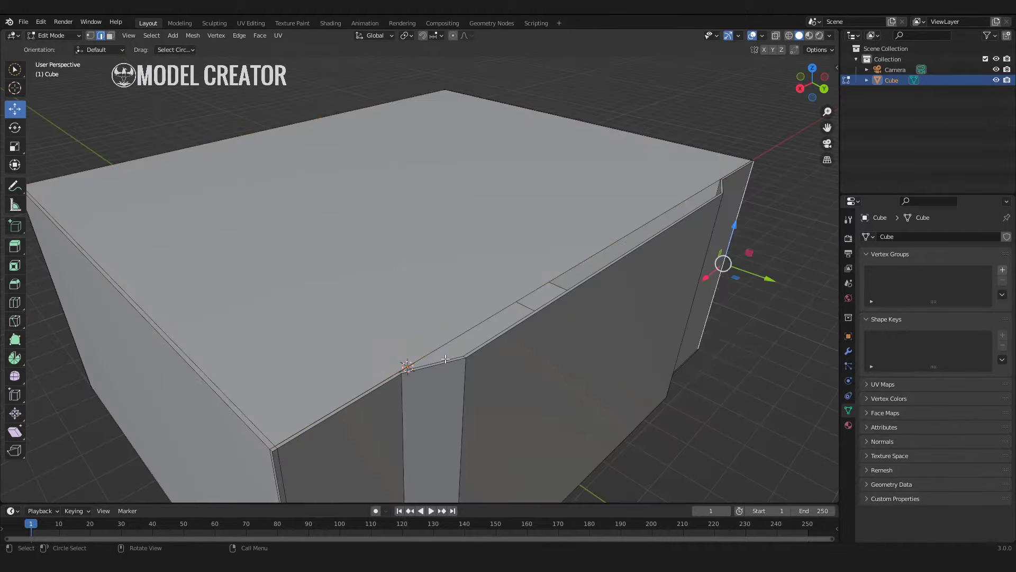
shift+click(721, 186)
mouse_move(721, 187)
middle_down()
mouse_move(653, 226)
mouse_move(220, 268)
mouse_move(193, 261)
mouse_move(390, 222)
mouse_move(424, 347)
mouse_move(414, 233)
middle_up()
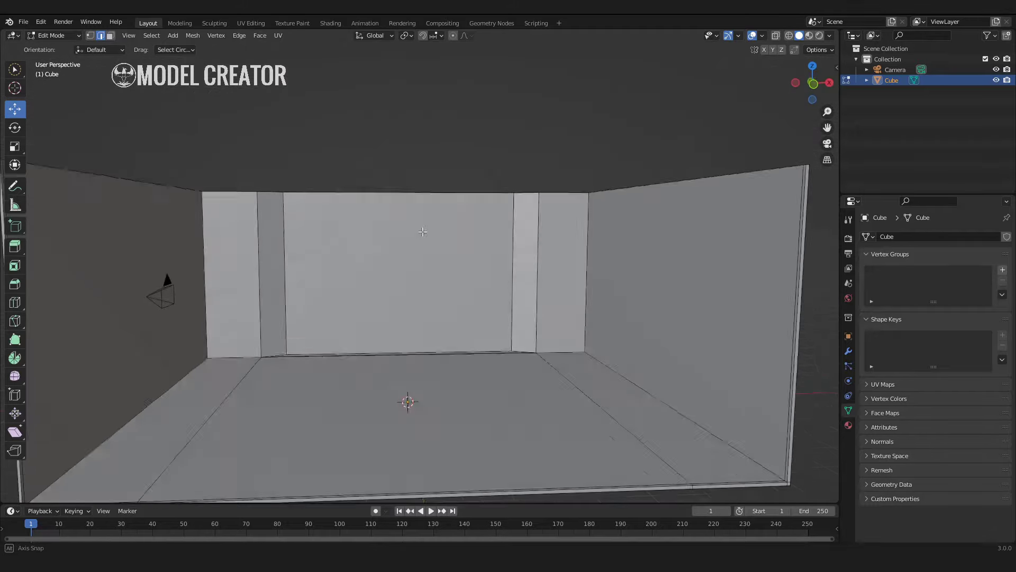
Step: Add vertical and horizontal loop cuts on the back wall outlining the window area
key(ctrl+r)
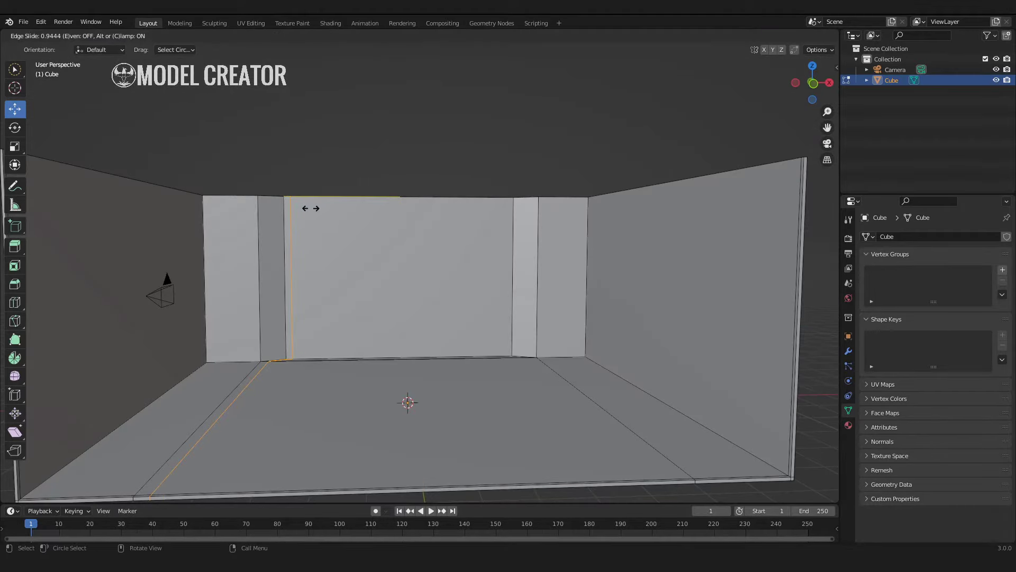
click(814, 84)
key(ctrl+r)
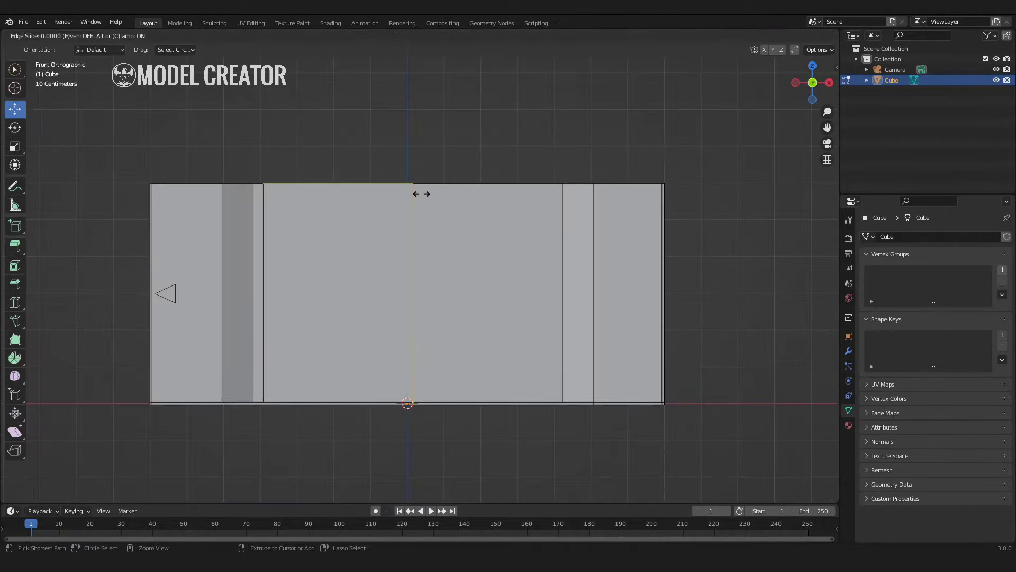
click(560, 231)
middle_drag(561, 230, 555, 356)
scroll(556, 356, down, 3)
click(813, 84)
key(ctrl+r)
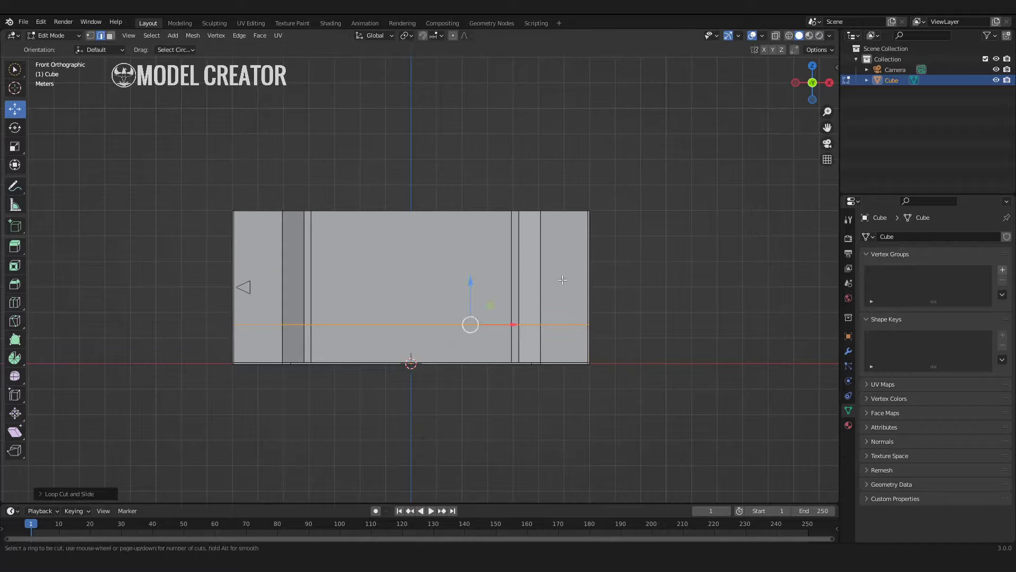
click(525, 229)
middle_drag(526, 228, 371, 254)
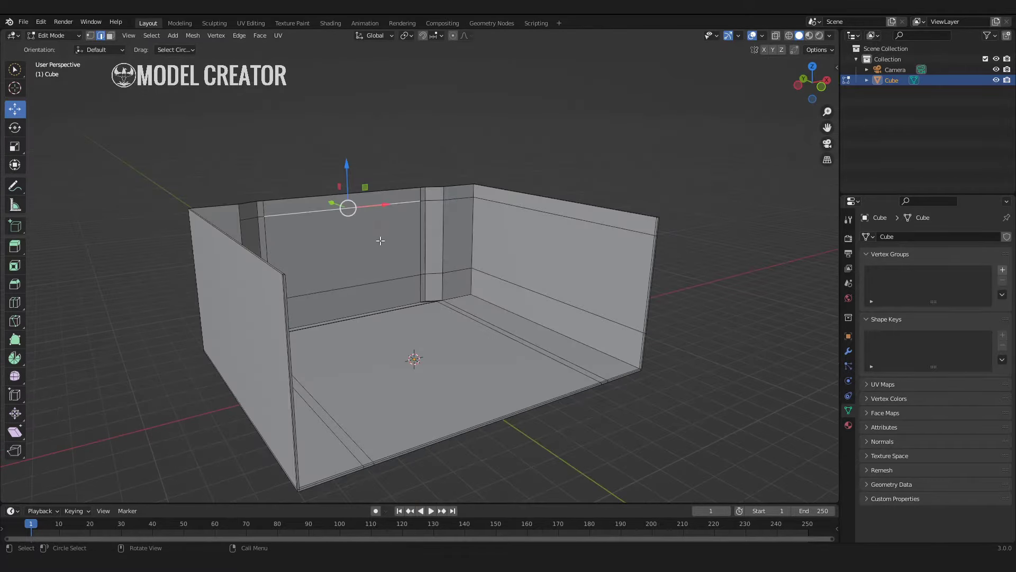
Step: Delete the middle back-wall face to open the window and select its border
click(349, 247)
key(x)
click(318, 235)
middle_drag(317, 236, 257, 352)
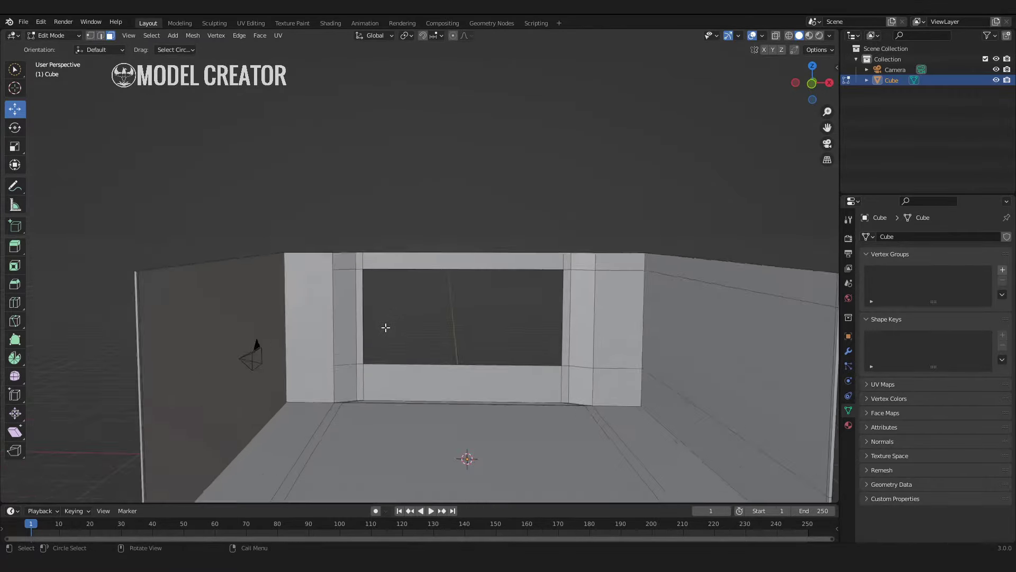
scroll(327, 402, up, 3)
scroll(391, 416, down, 1)
click(391, 416)
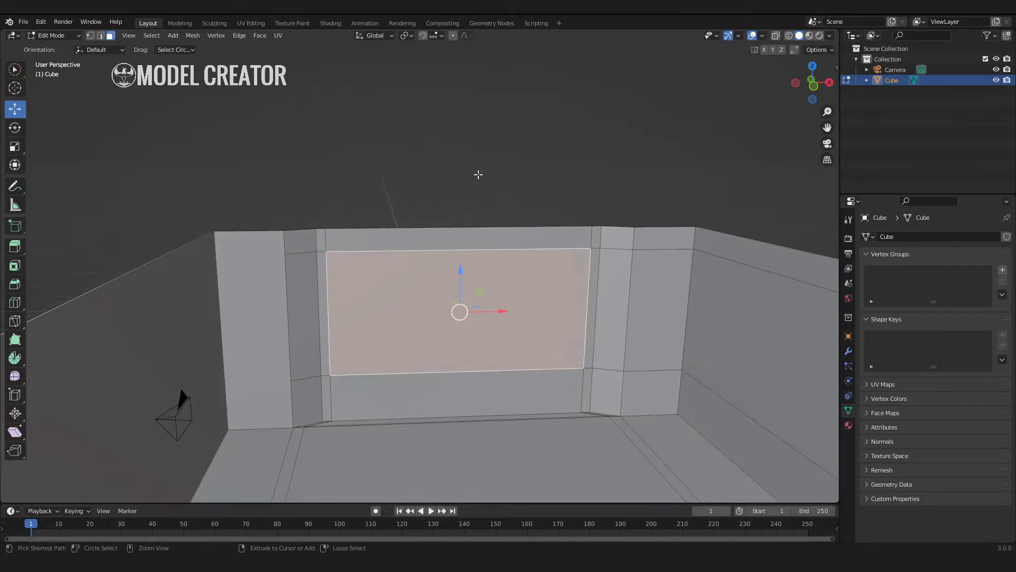
click(14, 146)
scroll(476, 248, up, 4)
Step: Extrude the opening's bottom edge outward into a thin ledge
key(e)
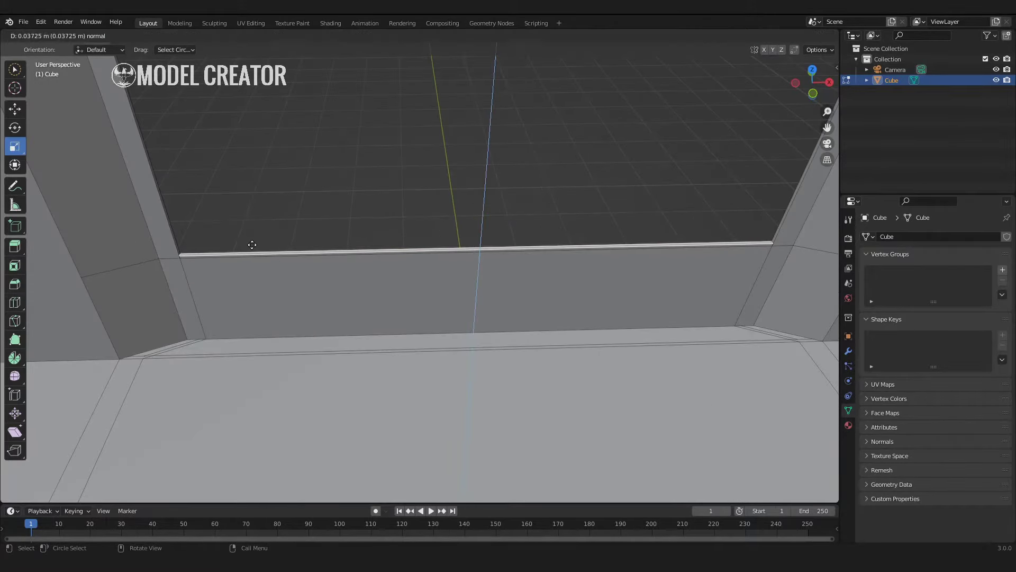
right_click(249, 245)
middle_drag(249, 245, 297, 324)
key(e)
click(373, 352)
mouse_move(373, 352)
middle_down()
mouse_move(363, 249)
mouse_move(262, 258)
mouse_move(787, 186)
middle_up()
click(263, 257)
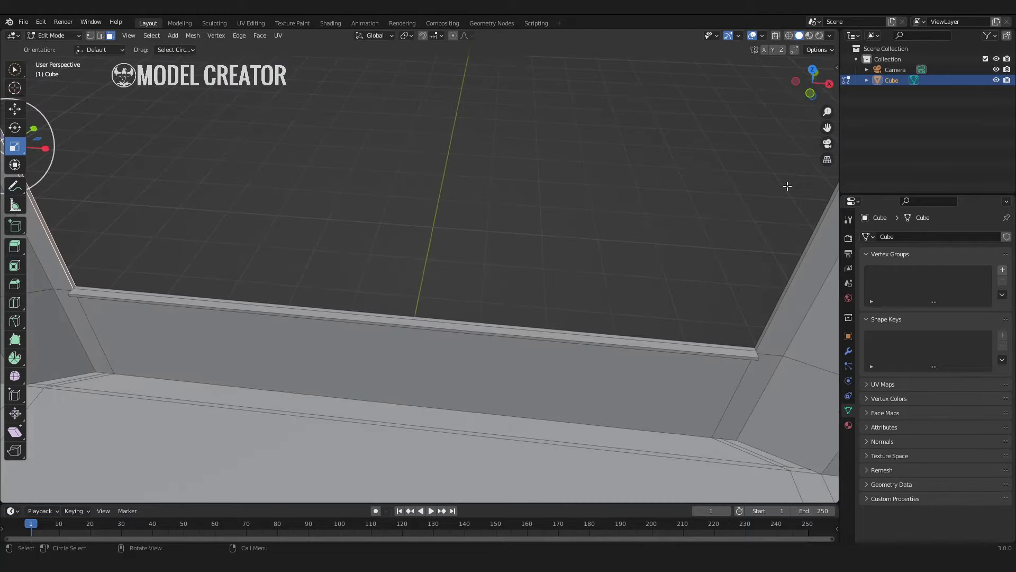
key(KP_7)
shift+middle_drag(697, 113, 241, 194)
scroll(241, 194, up, 3)
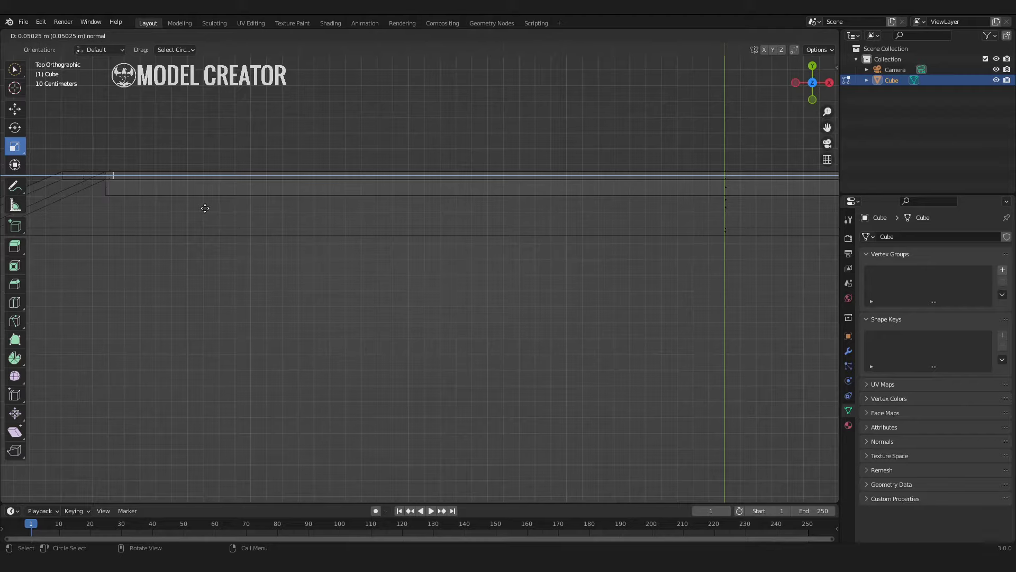
mouse_move(243, 131)
middle_down()
mouse_move(483, 213)
mouse_move(205, 376)
middle_up()
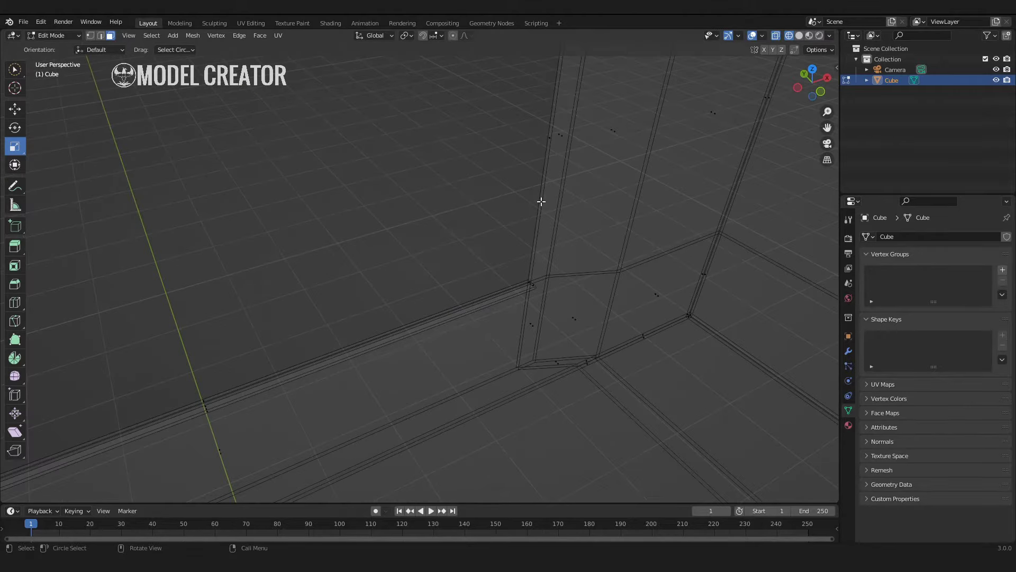
Step: Check the shading, then extrude the opening's top edge along its normal
key(Tab)
key(shift+z)
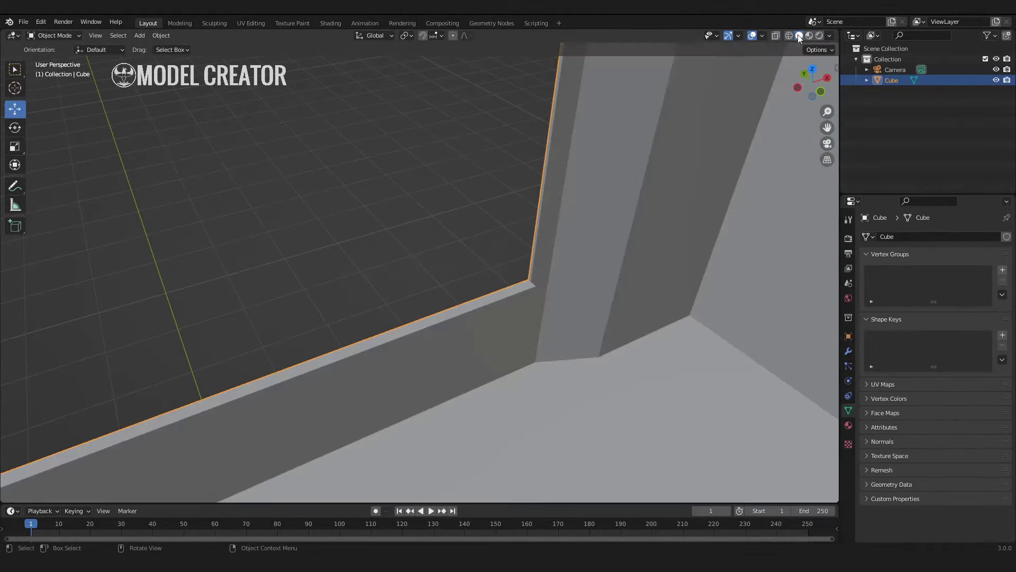
key(shift+z)
key(Tab)
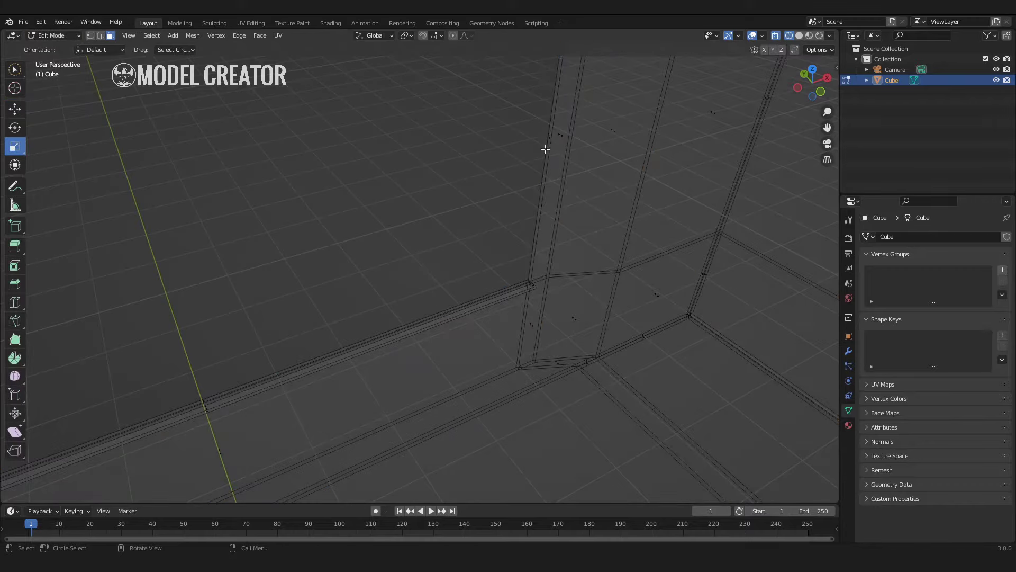
click(811, 70)
key(e)
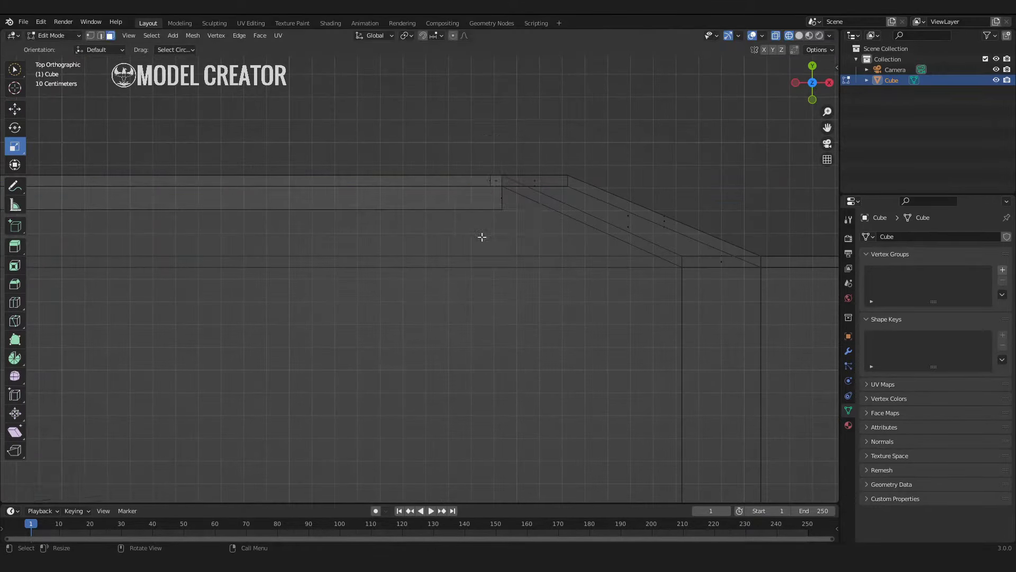
mouse_move(482, 237)
middle_down()
mouse_move(386, 265)
mouse_move(511, 220)
middle_up()
click(416, 176)
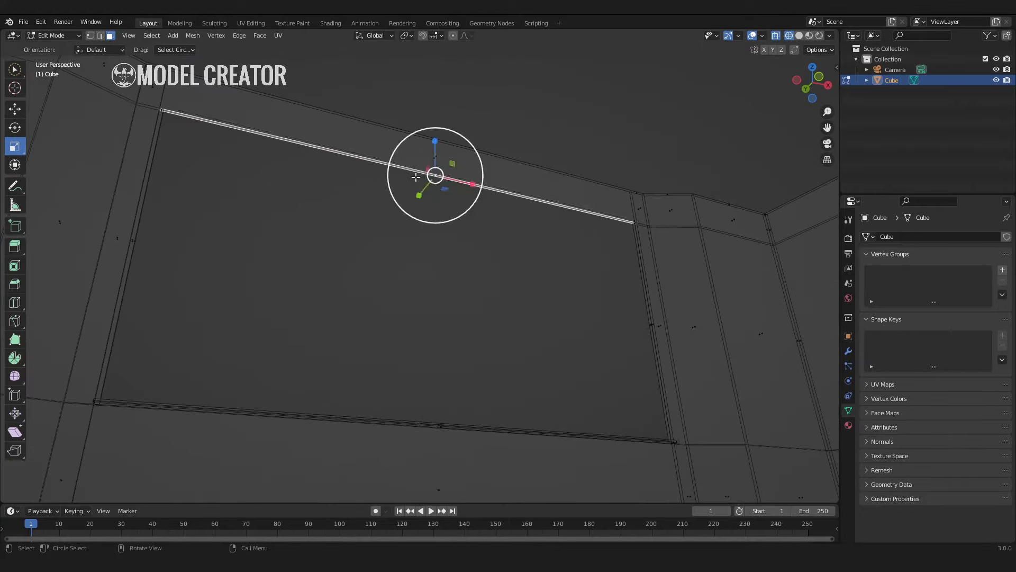
key(e)
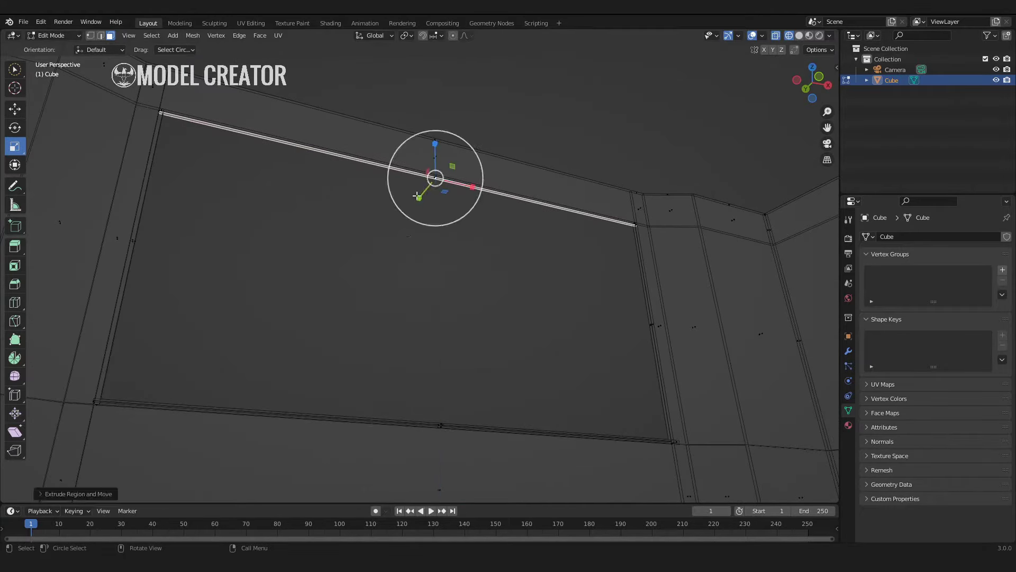
mouse_move(417, 196)
middle_down()
mouse_move(449, 351)
mouse_move(309, 277)
mouse_move(503, 266)
mouse_move(292, 298)
middle_up()
key(shift+z)
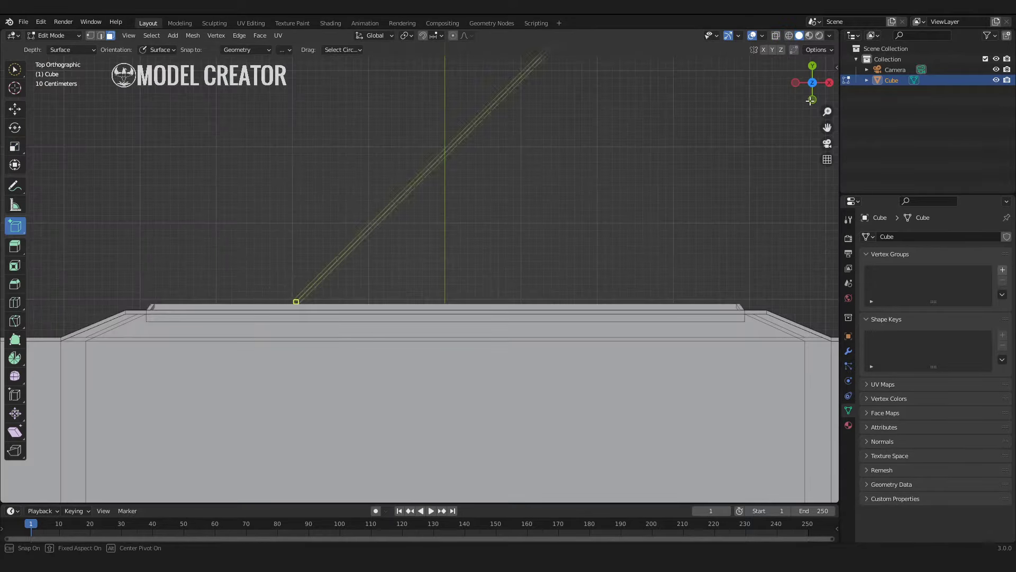
Step: Move the new piece and stretch it along Z into a tall bar inside the opening
click(810, 101)
key(g)
scroll(422, 381, up, 3)
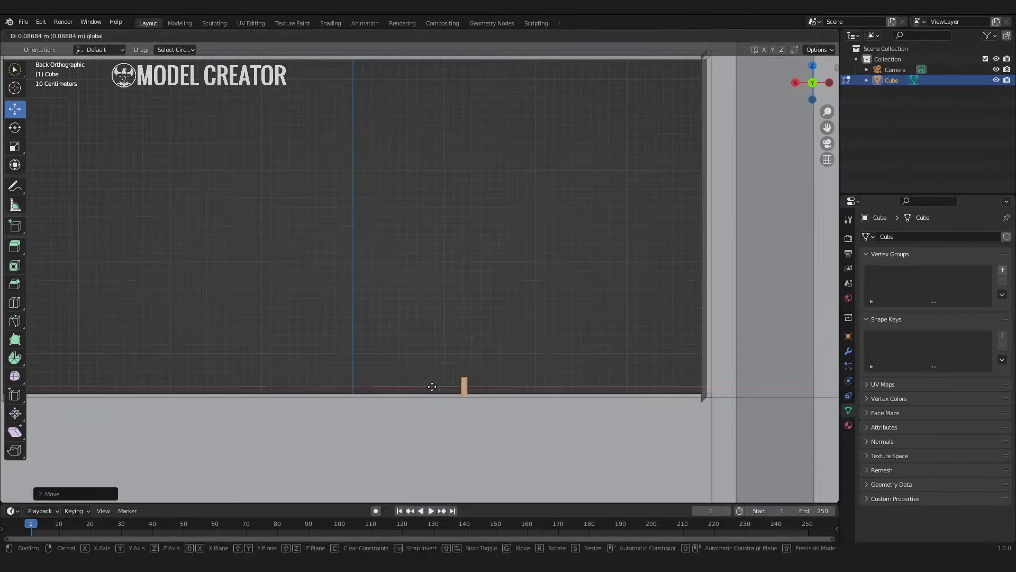
click(432, 386)
key(s)
key(z)
click(15, 146)
drag(465, 183, 466, 180)
middle_drag(466, 180, 397, 227)
Step: Reposition the bar in top view, then check the window from the front
key(Tab)
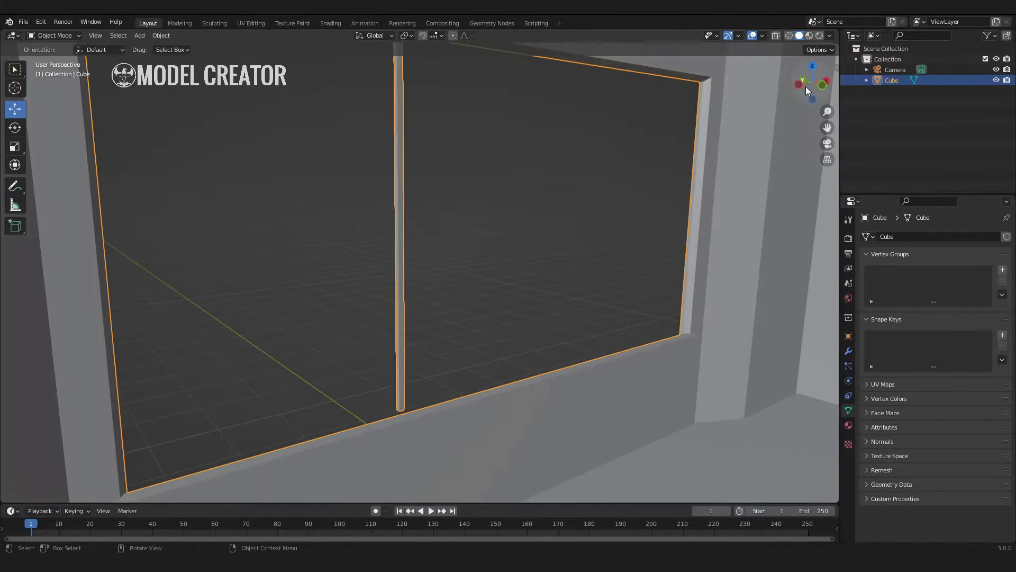
key(Tab)
mouse_move(261, 132)
middle_down()
mouse_move(391, 336)
mouse_move(339, 360)
mouse_move(657, 153)
middle_up()
key(KP_7)
click(392, 281)
key(KP_1)
Step: Copy the bar as the separate piece Cube.001 and narrow it along X
key(ctrl+c)
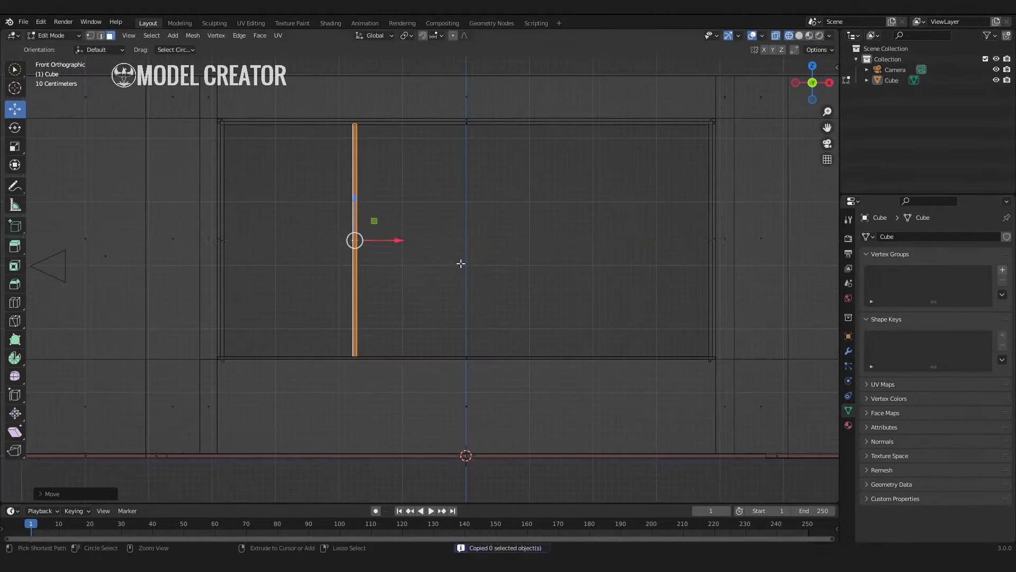
mouse_move(400, 223)
middle_down()
mouse_move(515, 284)
mouse_move(333, 158)
middle_up()
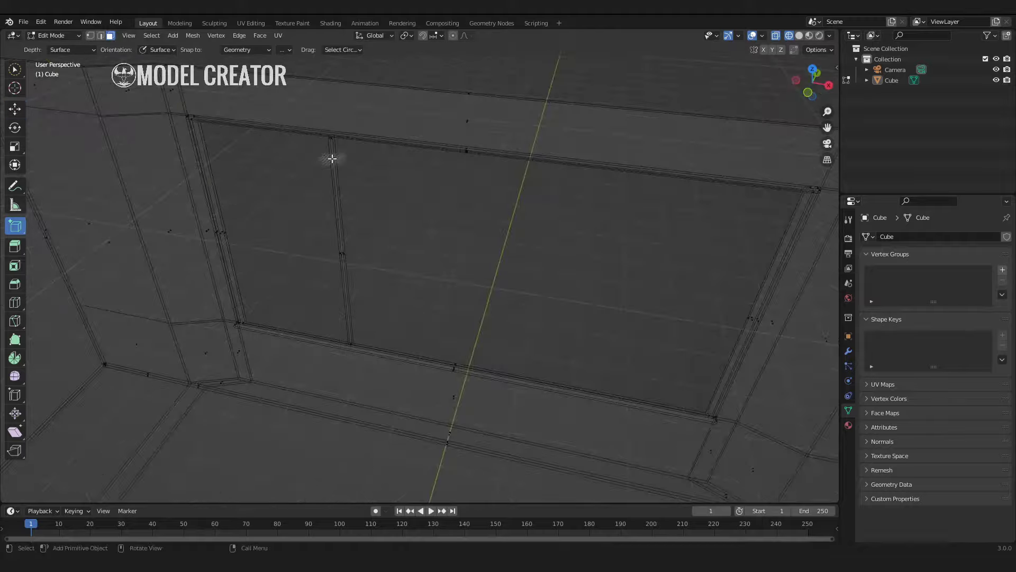
drag(812, 84, 808, 91)
click(808, 92)
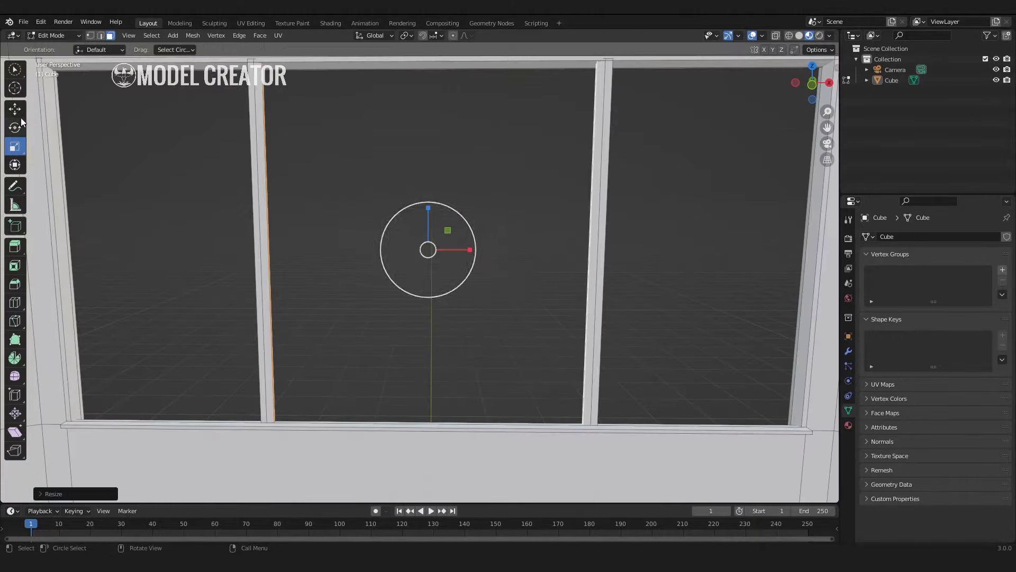
drag(469, 249, 460, 248)
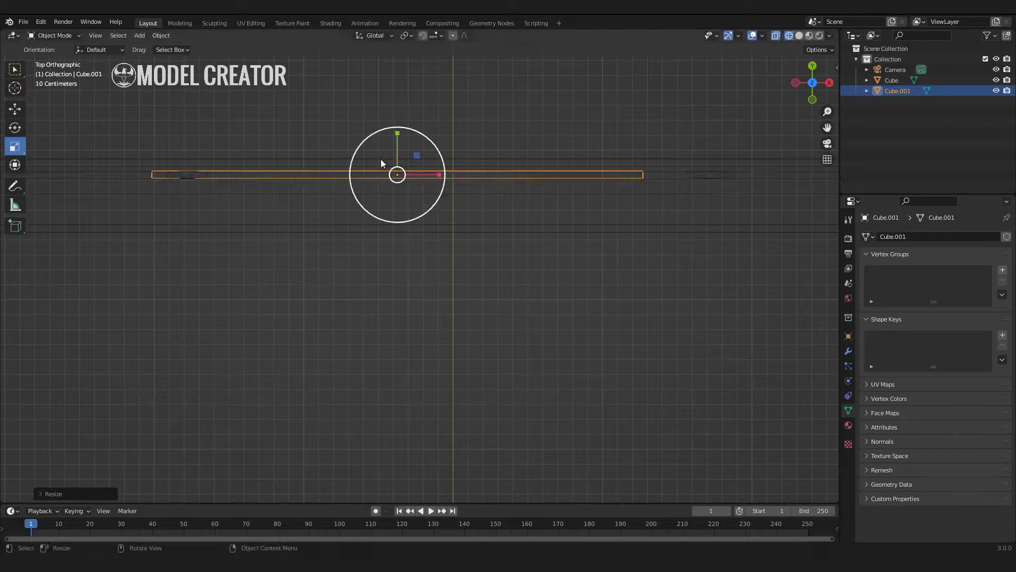
Step: Slide the thin window bar sideways along X into place, then view from the front
key(g)
key(x)
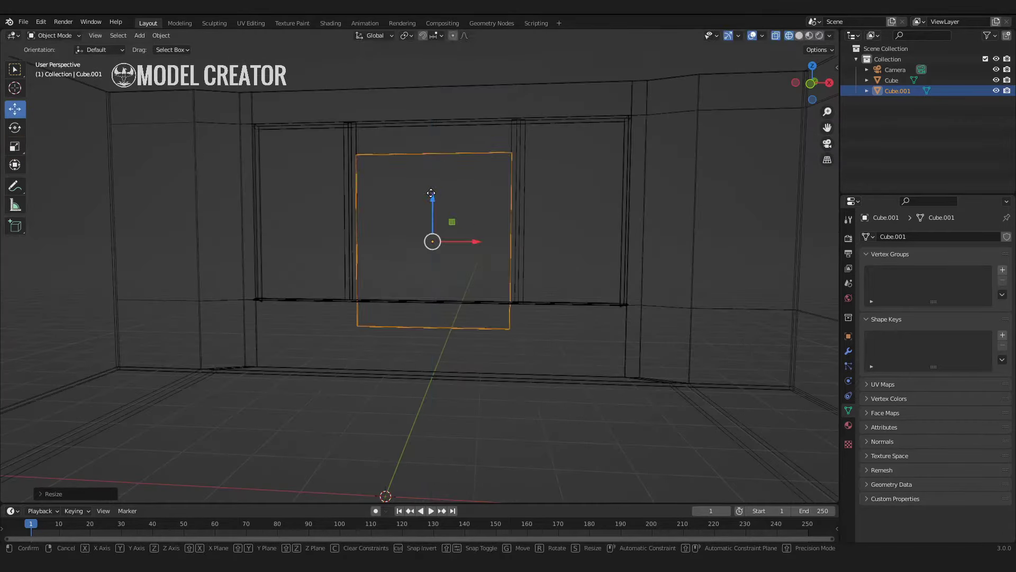
click(432, 194)
key(KP_1)
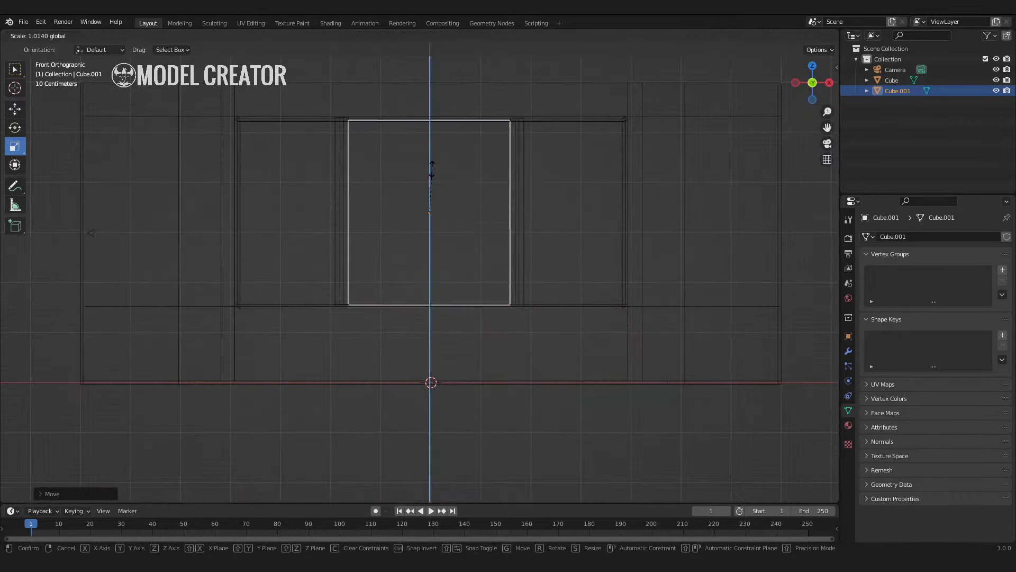
Step: In Edit Mode, move the frame's left edge into place and scale the bar along X
click(53, 35)
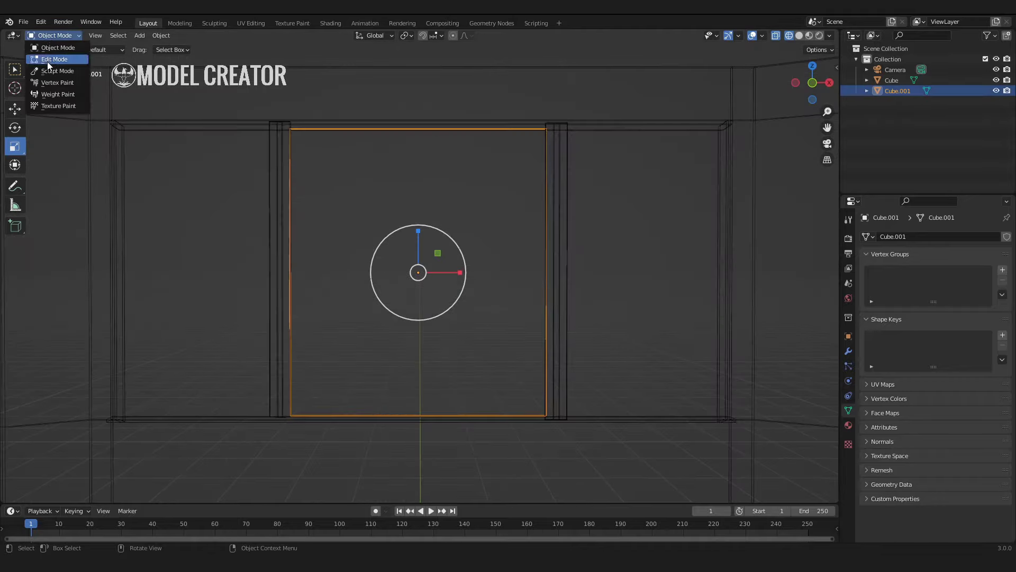
click(53, 59)
key(g)
key(g)
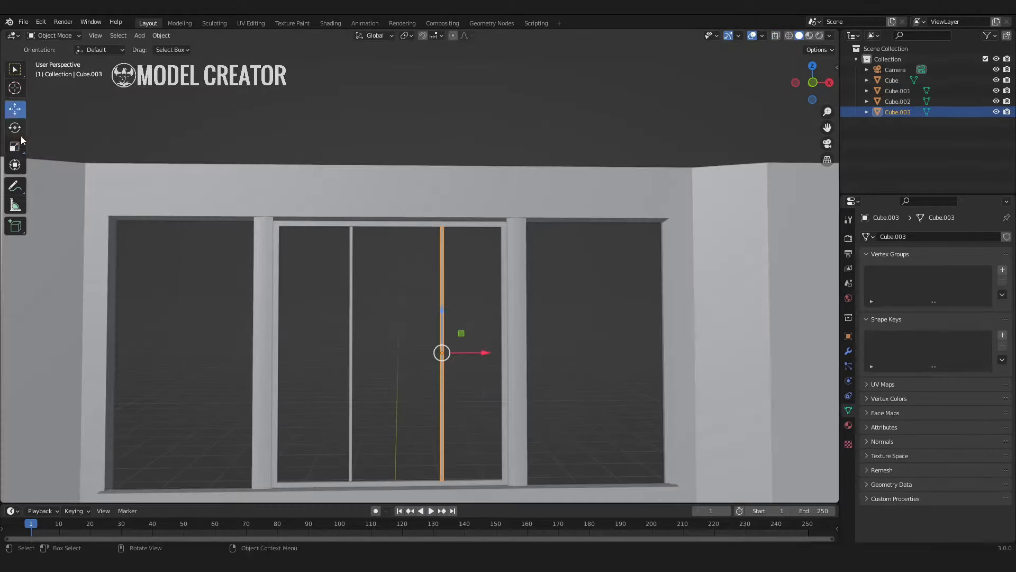
key(s)
key(x)
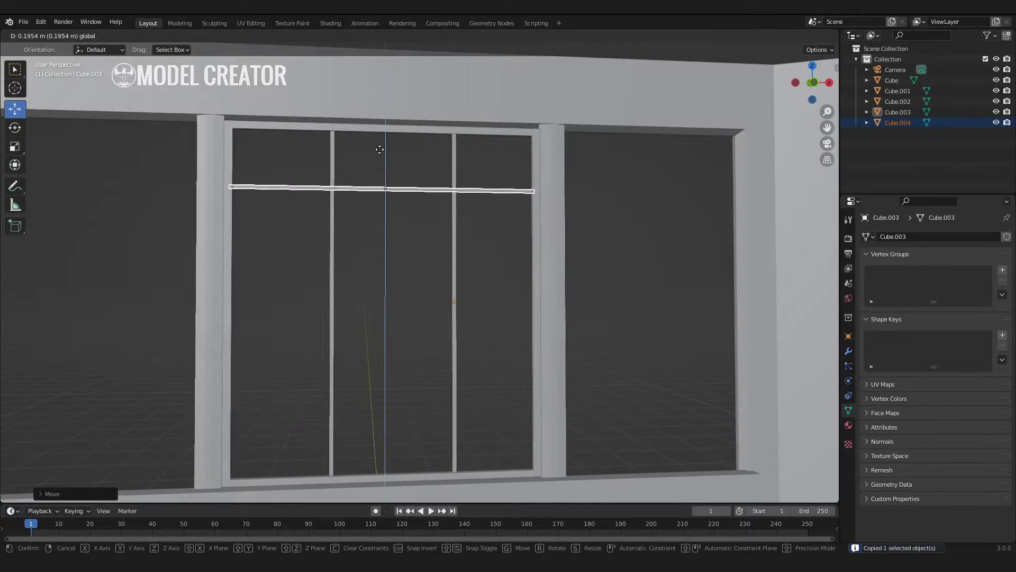
Step: Paste a copy of the bar and move it up along Z to form the grid
key(ctrl+v)
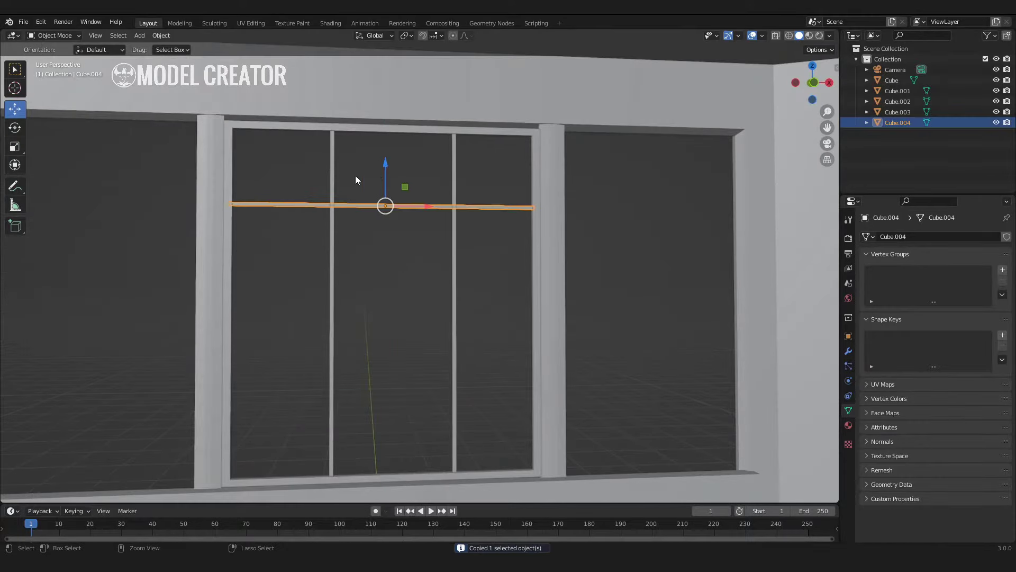
key(g)
key(z)
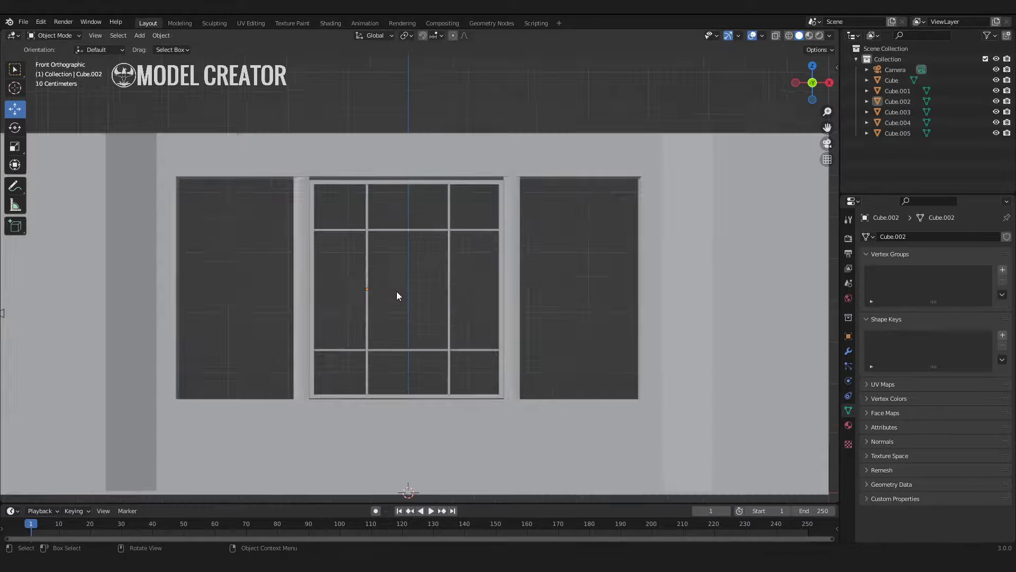
mouse_move(398, 296)
middle_down()
mouse_move(404, 311)
mouse_move(329, 242)
middle_up()
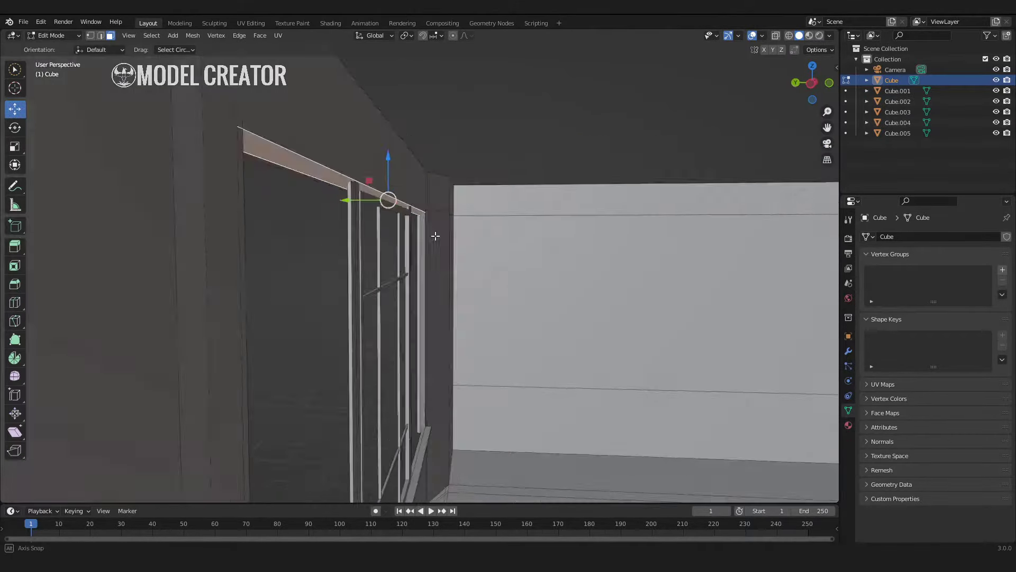
click(15, 127)
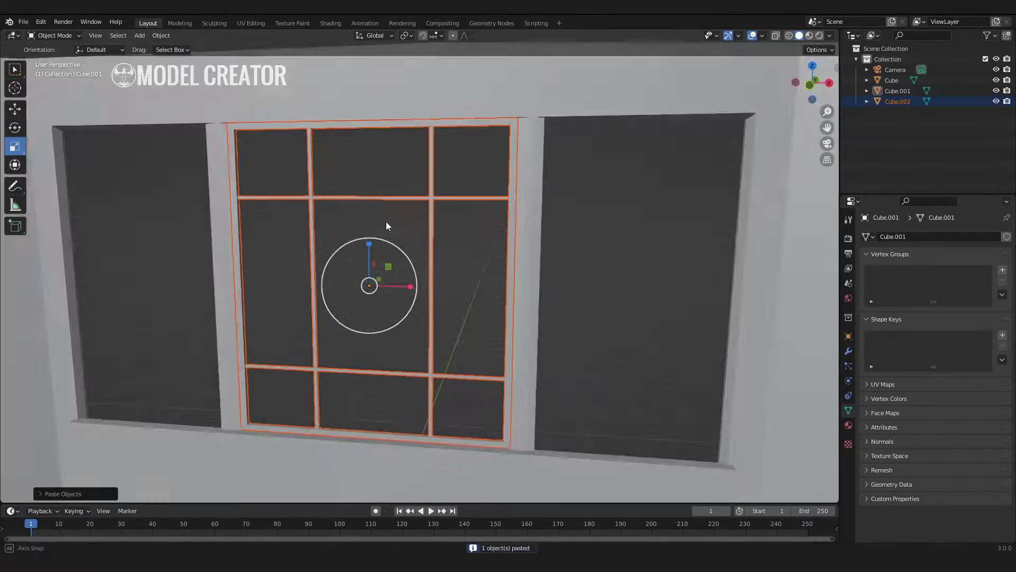
Step: In front view, move the pasted piece right and shrink the side strip shorter
key(KP_1)
key(g)
click(713, 297)
key(s)
click(626, 295)
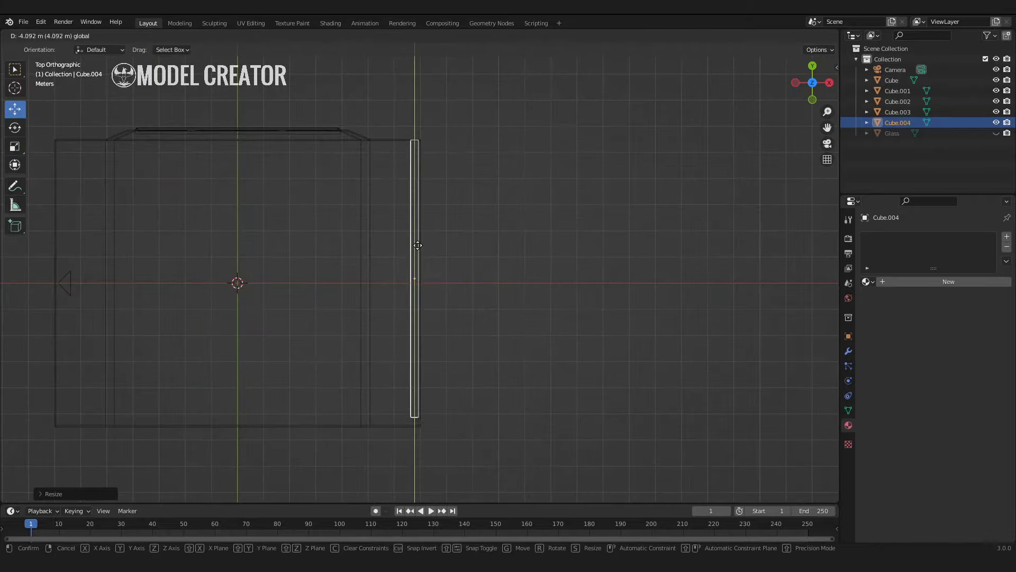
click(424, 249)
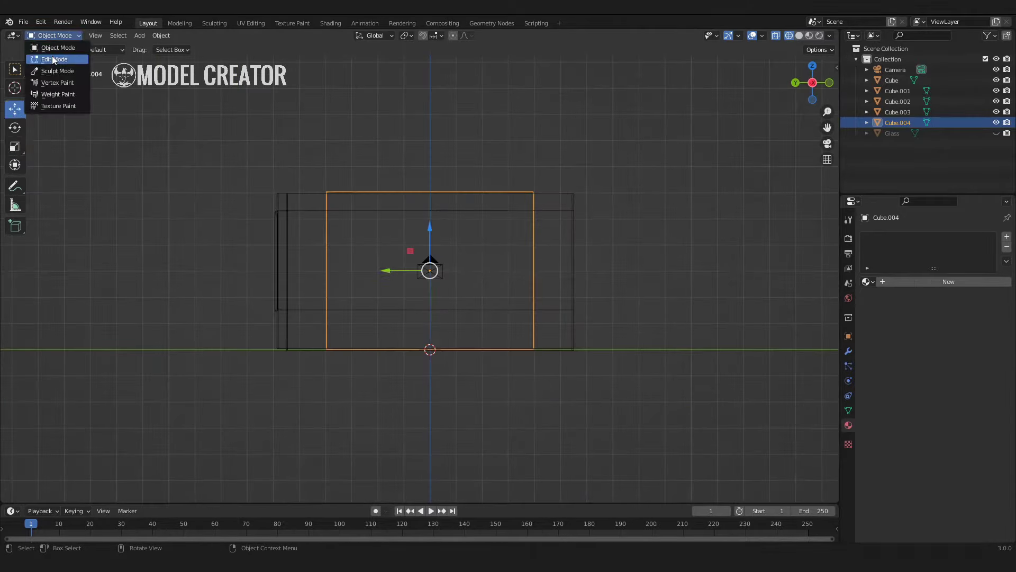
Step: Add a loop cut to the strip in Edit Mode and select its inner panel
click(53, 60)
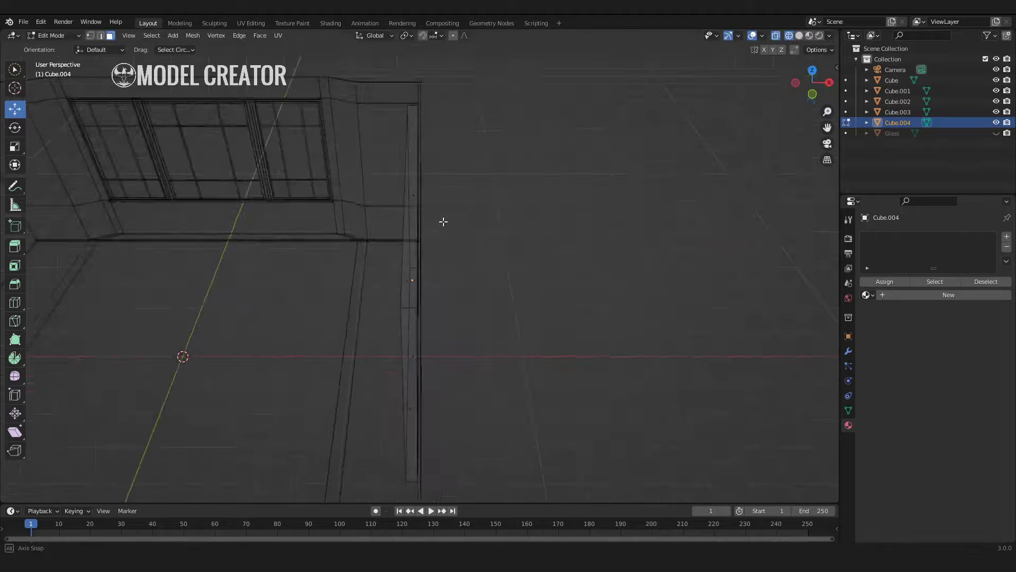
middle_drag(443, 222, 399, 155)
key(ctrl+r)
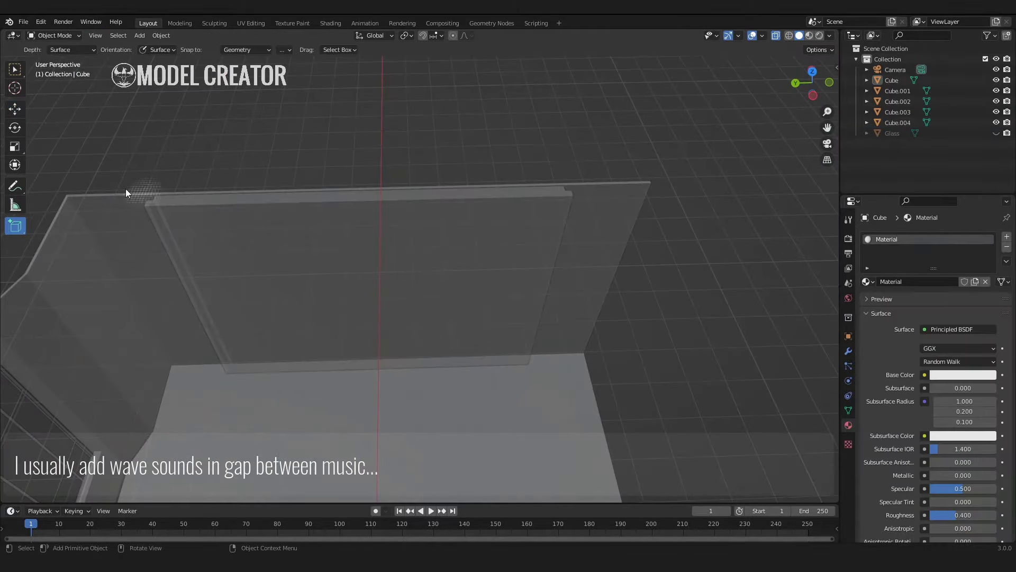
click(528, 368)
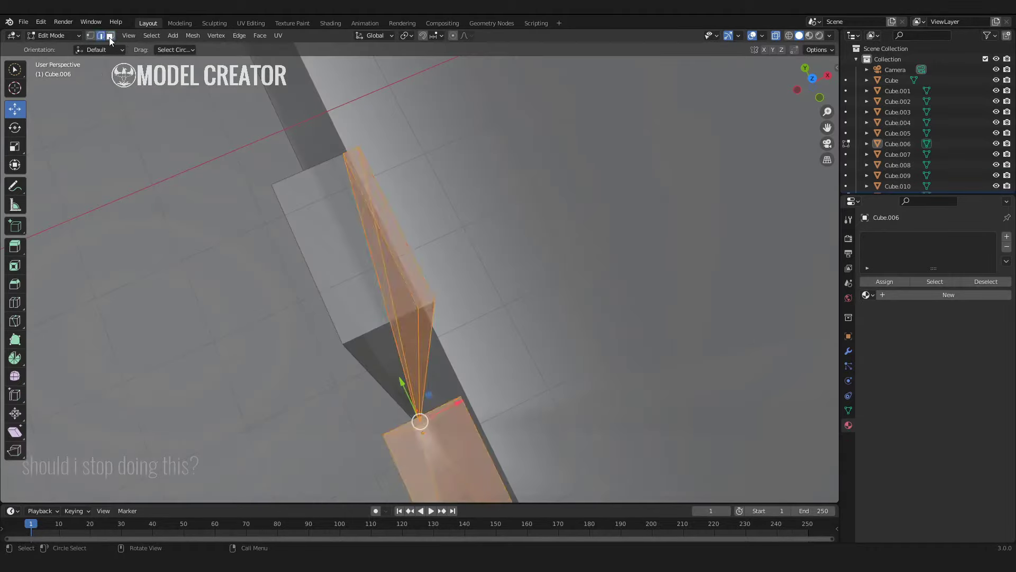
mouse_move(425, 401)
middle_down()
mouse_move(436, 370)
mouse_move(470, 472)
mouse_move(505, 404)
middle_up()
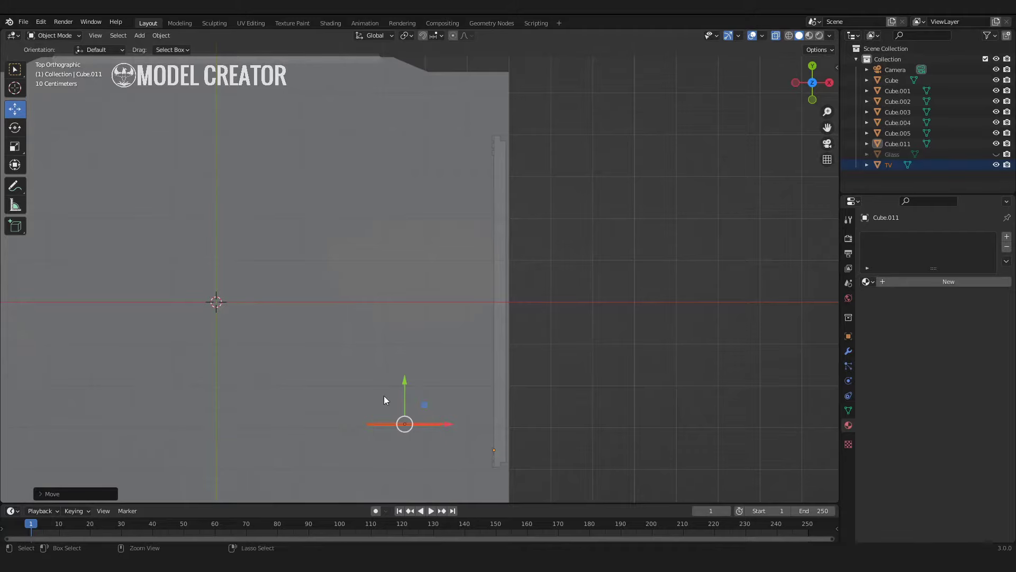
Step: Rotate the TV panel upright, slide it along the wall and stretch it wider
drag(443, 406, 363, 363)
drag(813, 87, 799, 81)
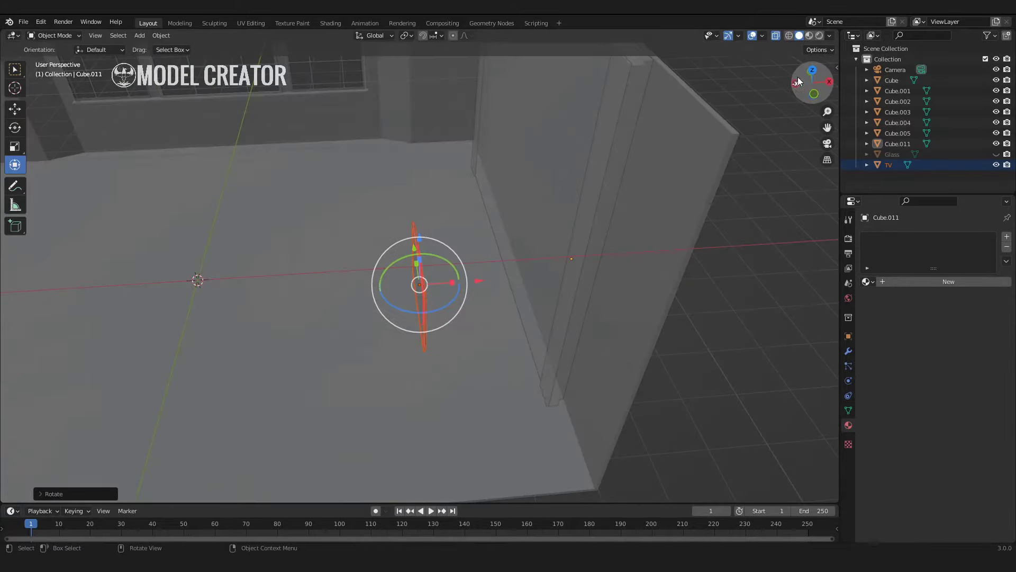
click(815, 95)
click(14, 109)
drag(389, 318, 499, 319)
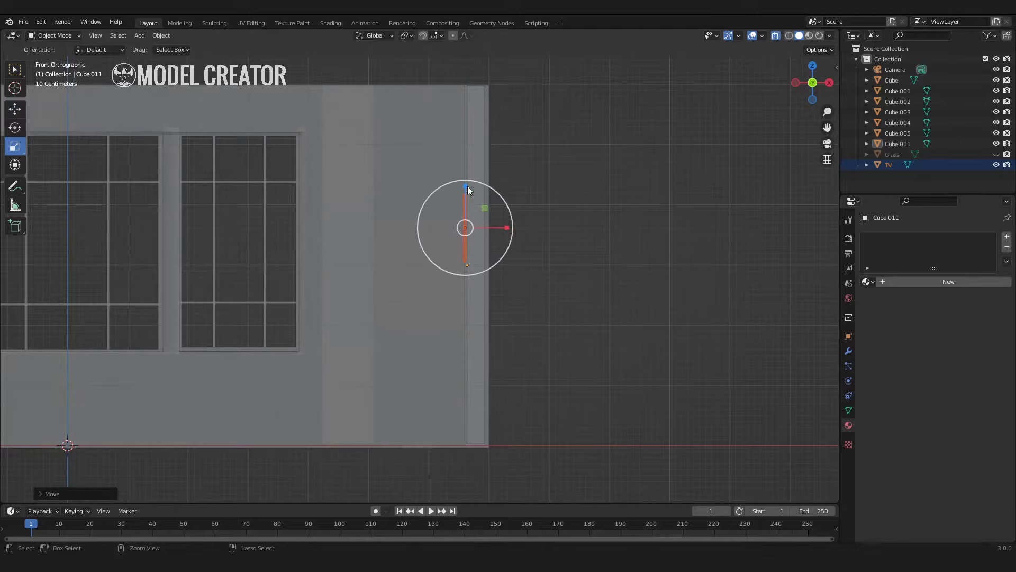
drag(469, 146, 470, 148)
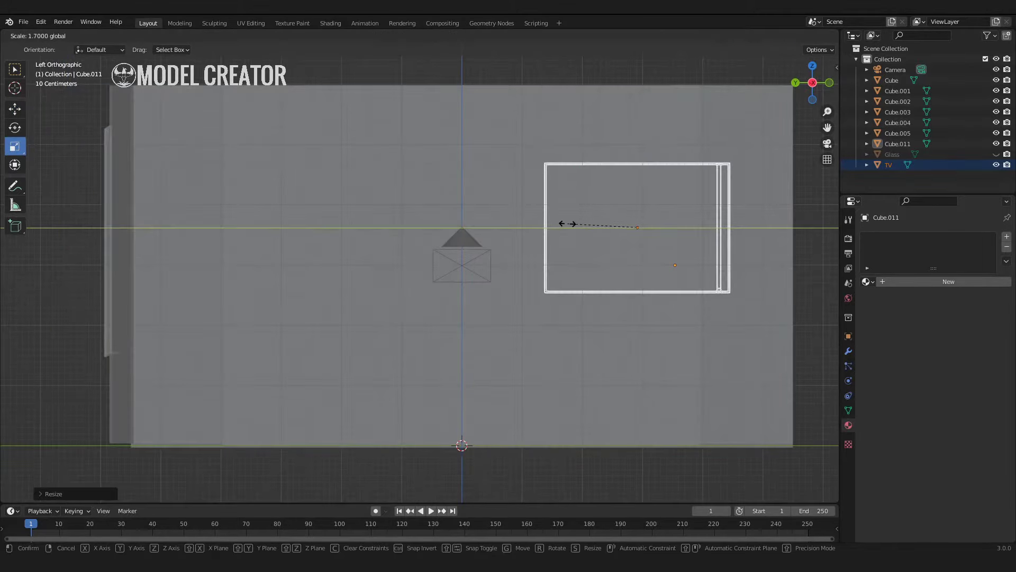
mouse_move(599, 227)
middle_down()
mouse_move(580, 242)
mouse_move(421, 235)
mouse_move(402, 250)
mouse_move(475, 211)
middle_up()
Step: Preview materials and nudge the TV panel against the wall using the top view
scroll(421, 235, up, 5)
click(809, 36)
mouse_move(699, 167)
middle_down()
mouse_move(608, 204)
mouse_move(626, 211)
middle_up()
click(21, 116)
drag(355, 289, 351, 287)
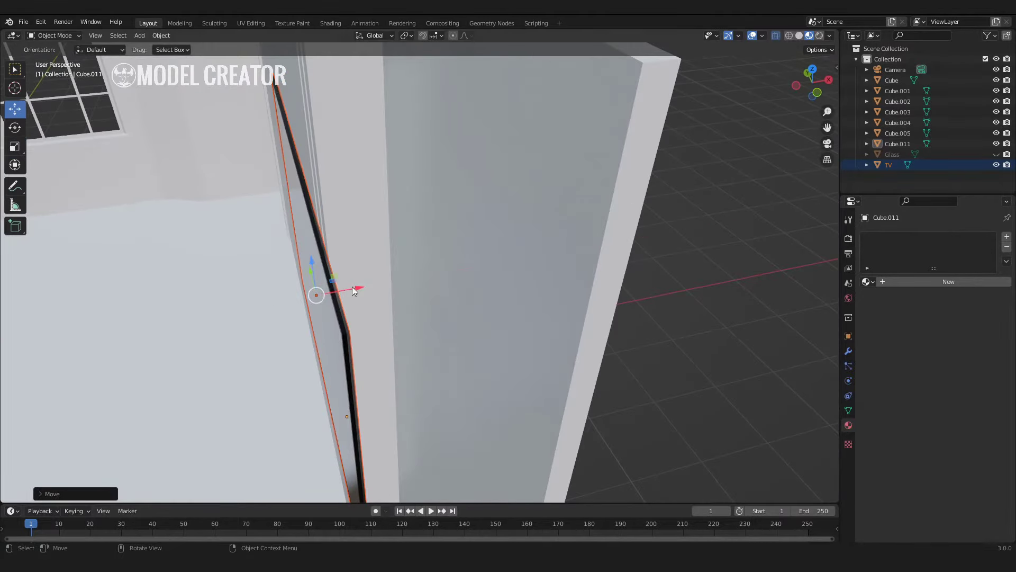
key(KP_7)
scroll(376, 175, down, 2)
shift+middle_drag(377, 174, 438, 224)
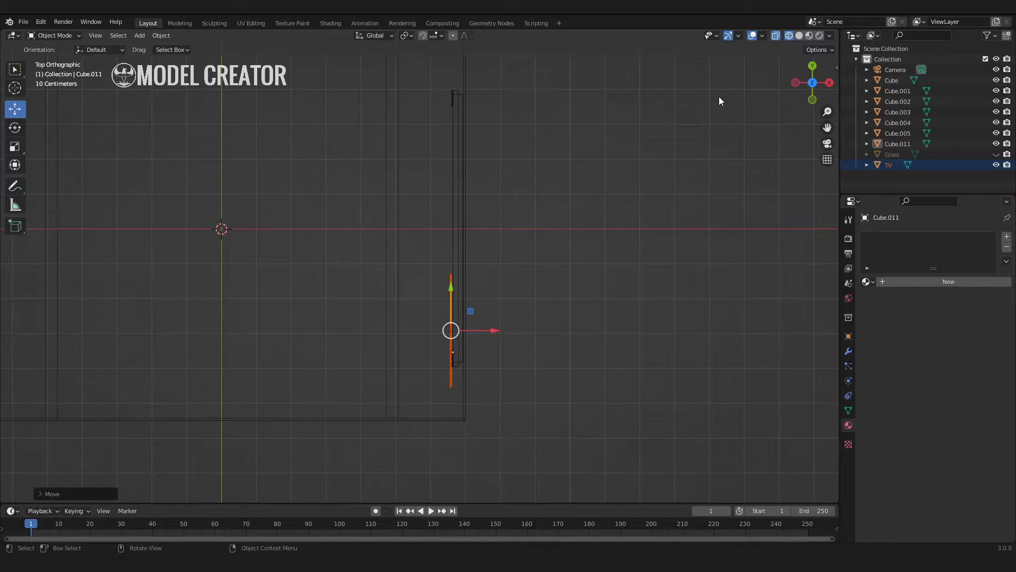
click(464, 181)
Step: Resize the TV panel and set it flush to the wall, then preview it with materials
scroll(513, 181, up, 2)
key(g)
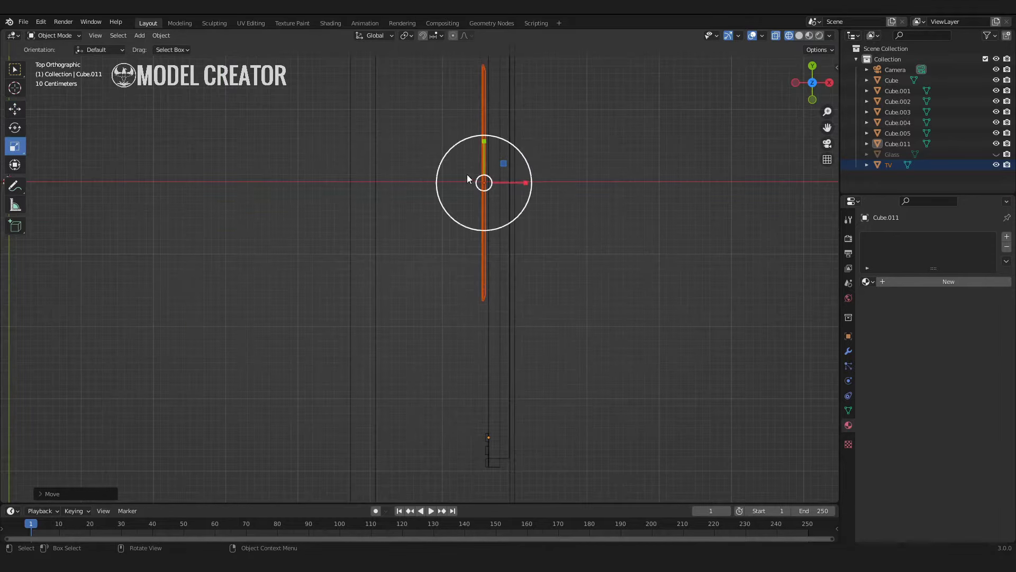
key(s)
click(538, 179)
drag(510, 183, 512, 183)
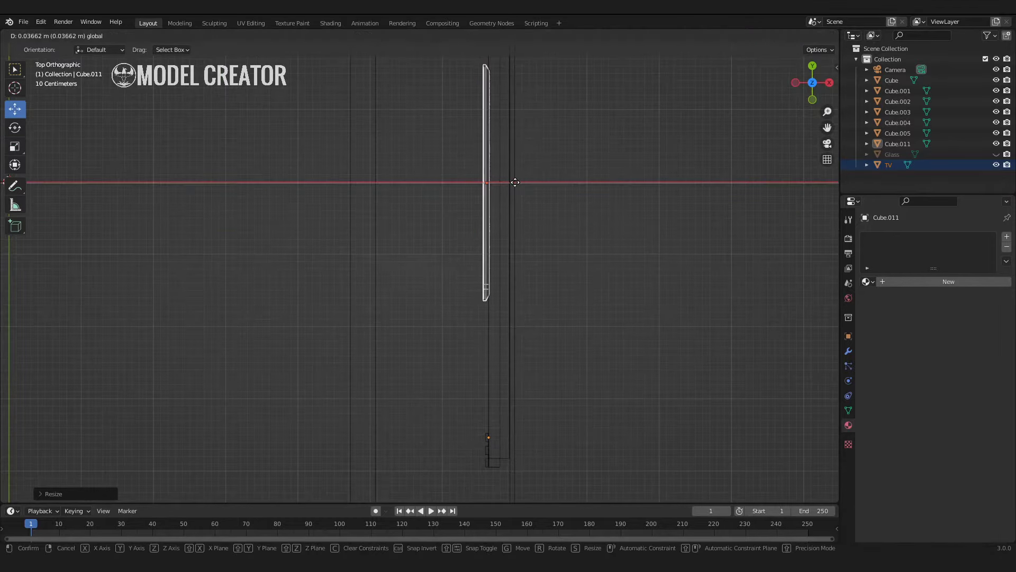
click(482, 157)
mouse_move(482, 157)
middle_down()
mouse_move(573, 179)
mouse_move(442, 276)
middle_up()
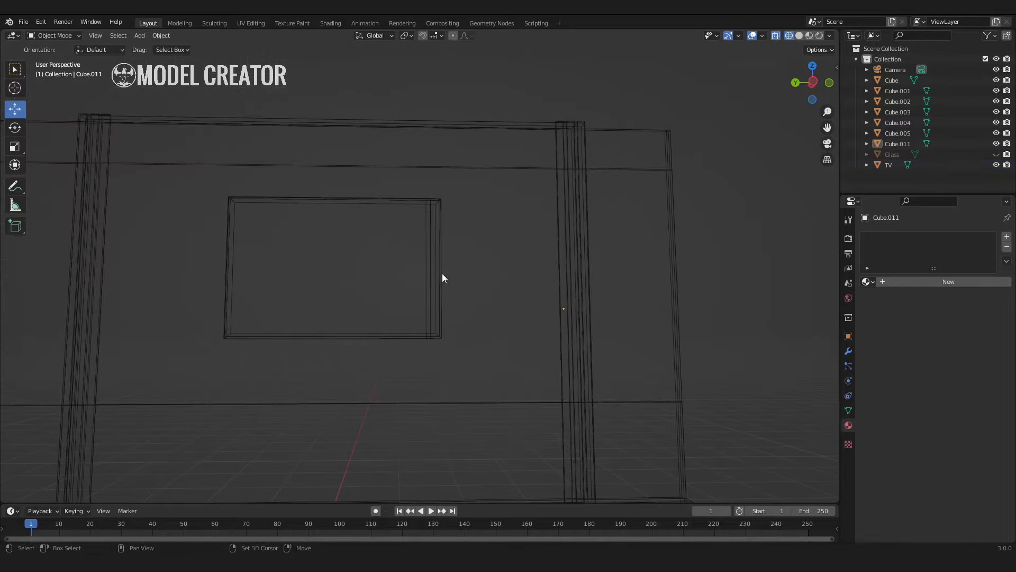
key(shift+z)
click(809, 36)
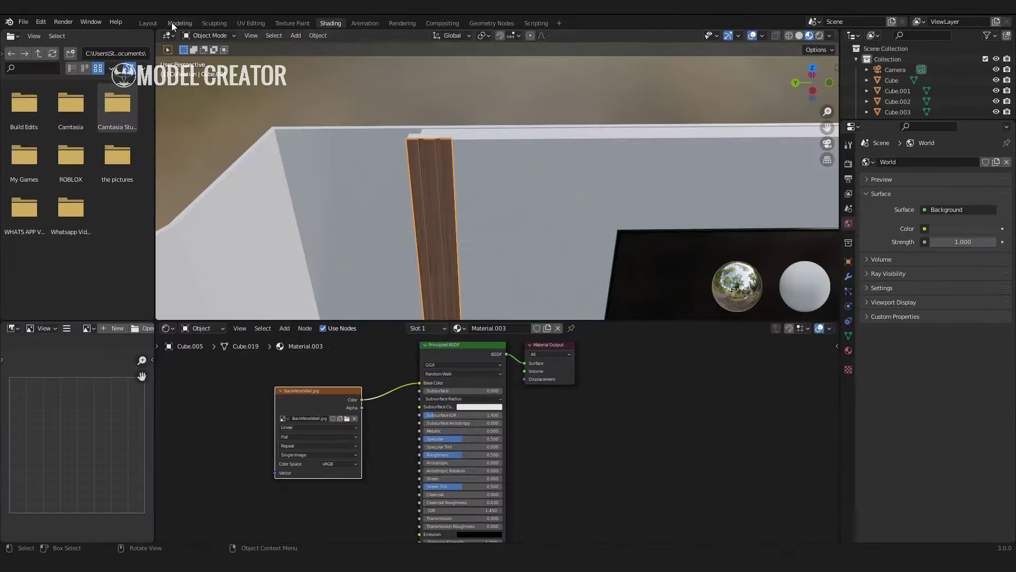
Step: Enter Edit Mode on the wooden strip Cube.005 in face select mode and inspect it
click(171, 23)
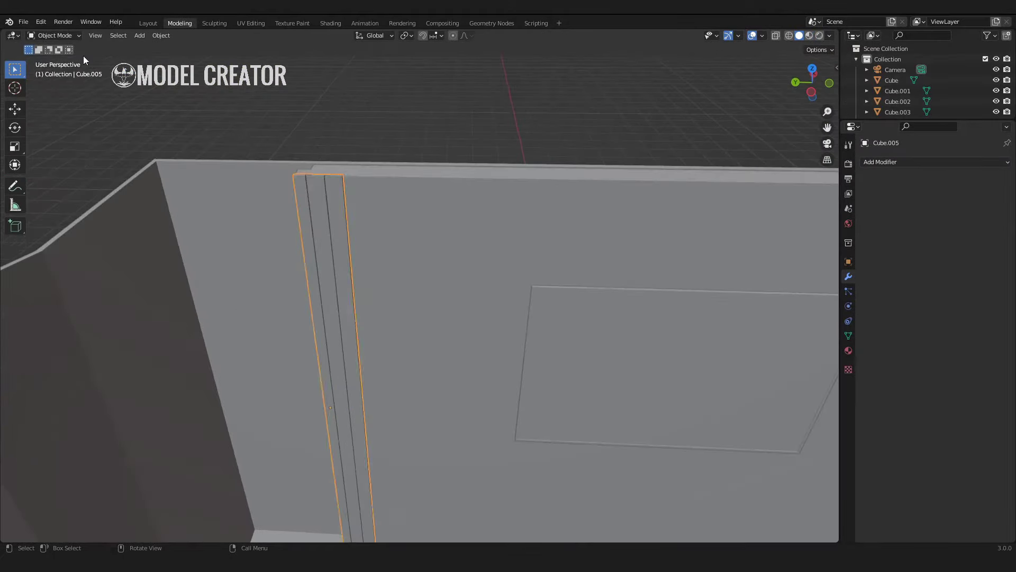
click(54, 59)
key(3)
scroll(329, 189, up, 2)
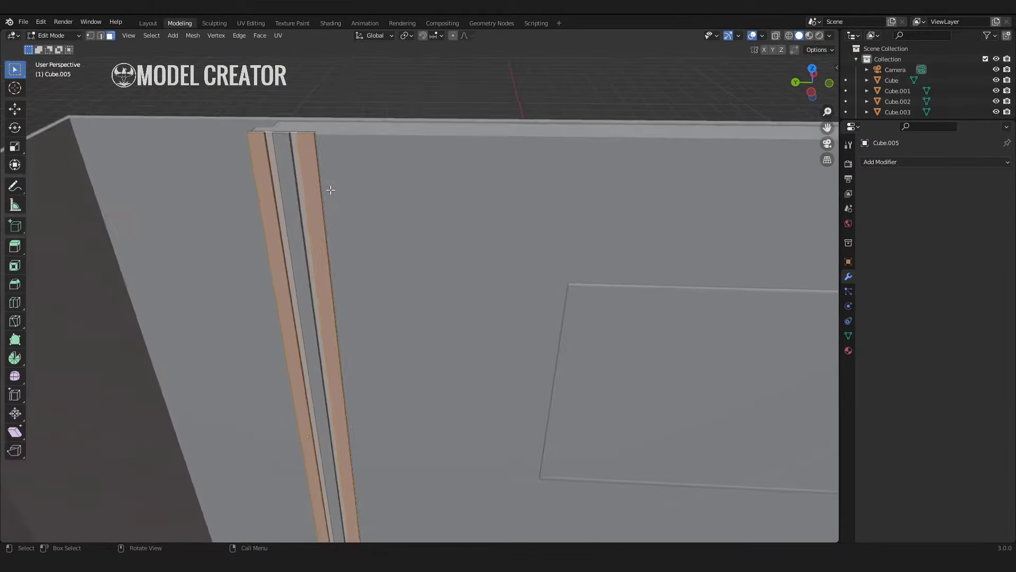
scroll(244, 129, up, 2)
scroll(244, 129, down, 4)
scroll(572, 254, up, 3)
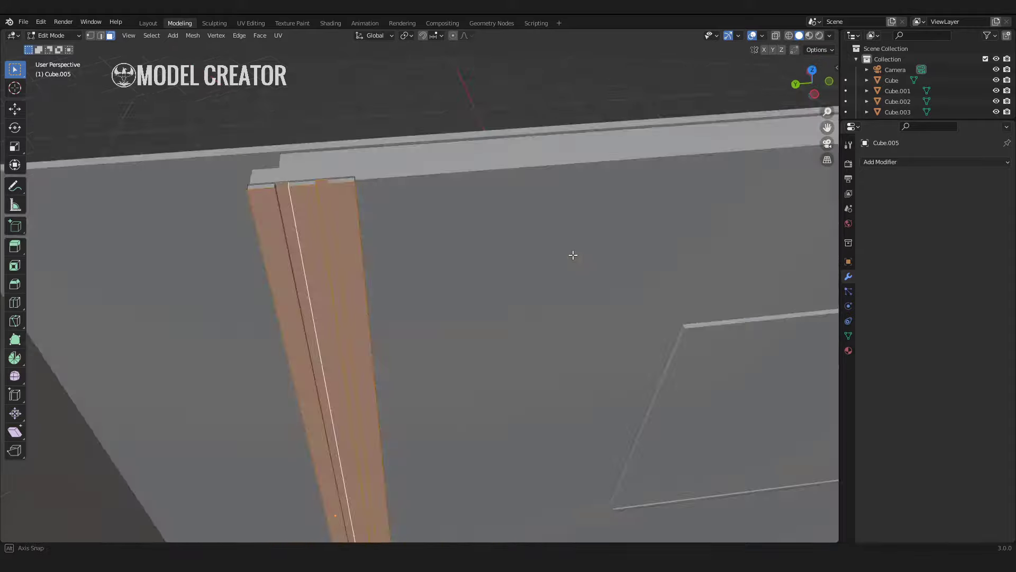
mouse_move(119, 150)
middle_down()
mouse_move(458, 238)
mouse_move(118, 245)
middle_up()
scroll(118, 245, down, 2)
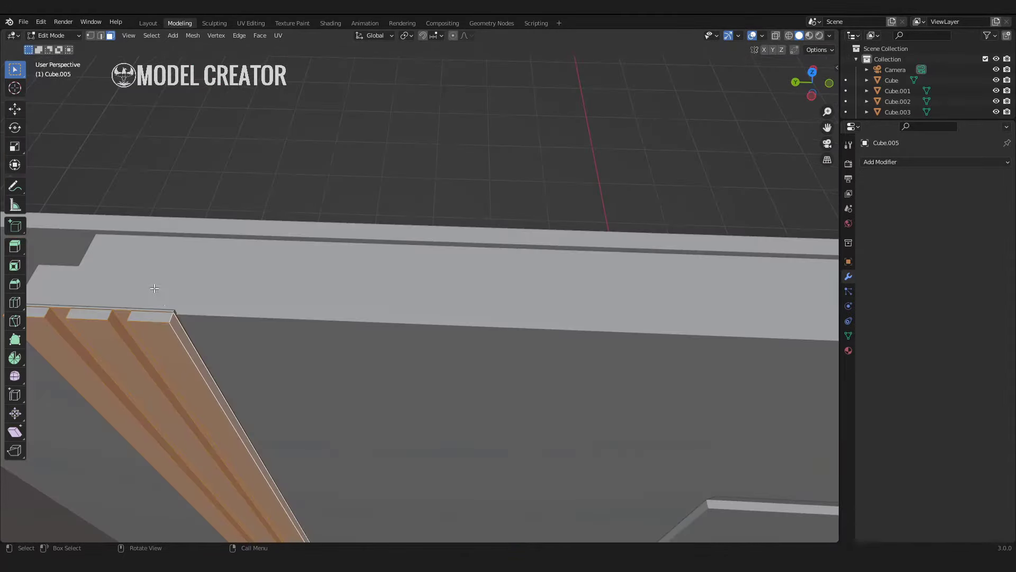
scroll(307, 381, down, 3)
middle_drag(307, 381, 381, 317)
scroll(381, 317, up, 2)
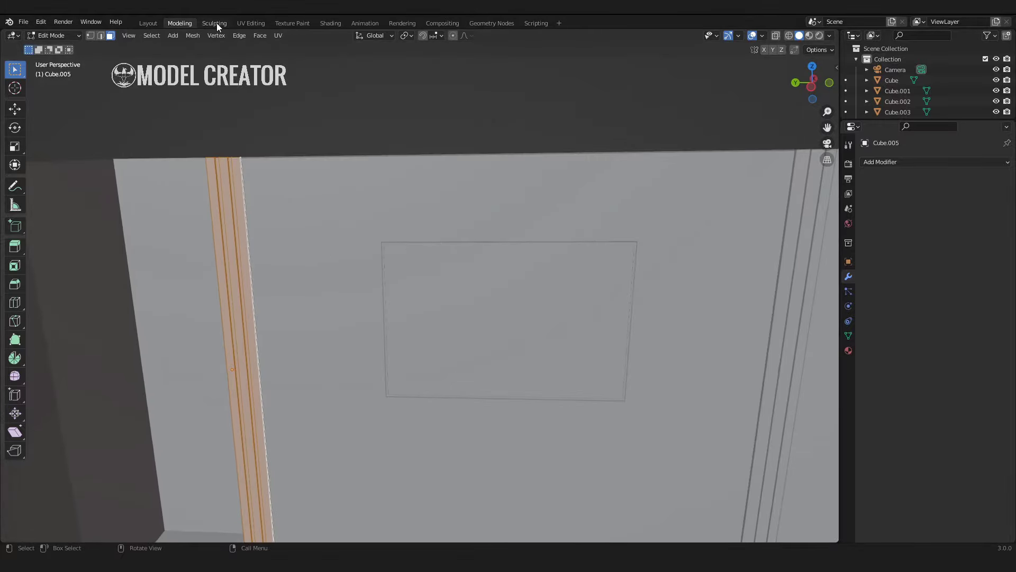
Step: Look at the Sculpting and Shading workspaces, then return to Layout
click(216, 23)
click(330, 23)
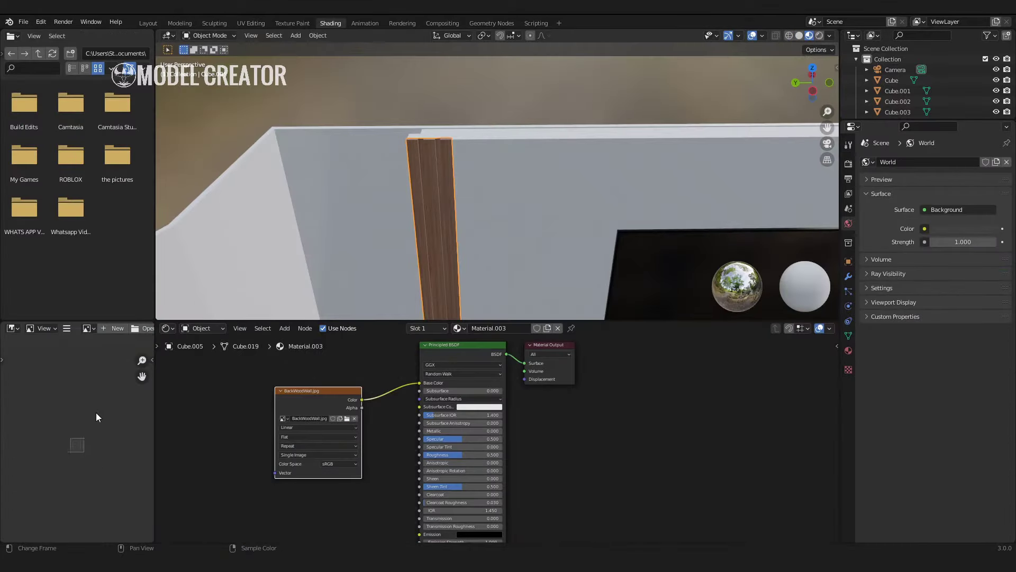
click(214, 23)
Step: Extrude the marble-wall face below the TV along its normal and scale it slightly inward
click(150, 23)
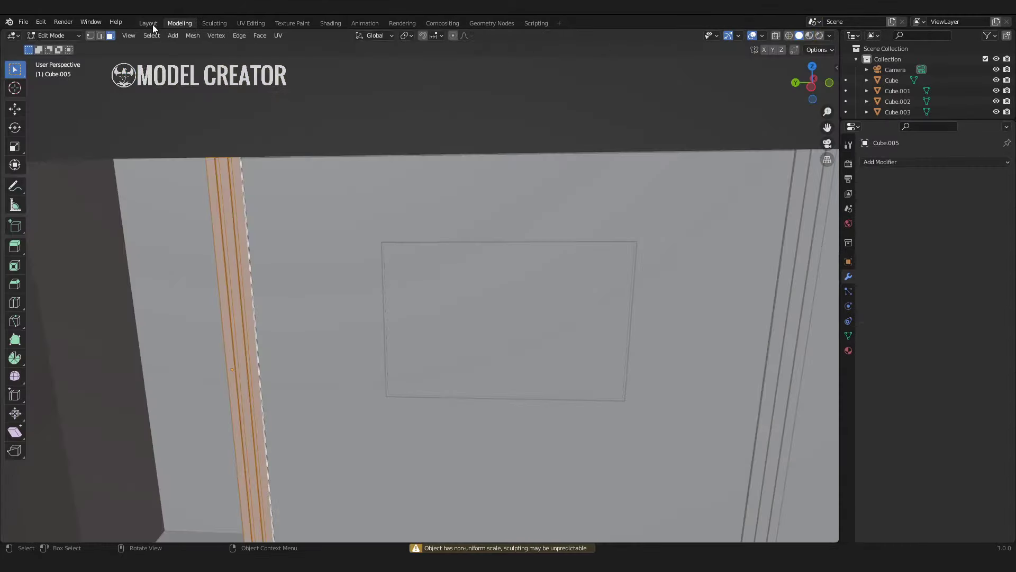
key(2)
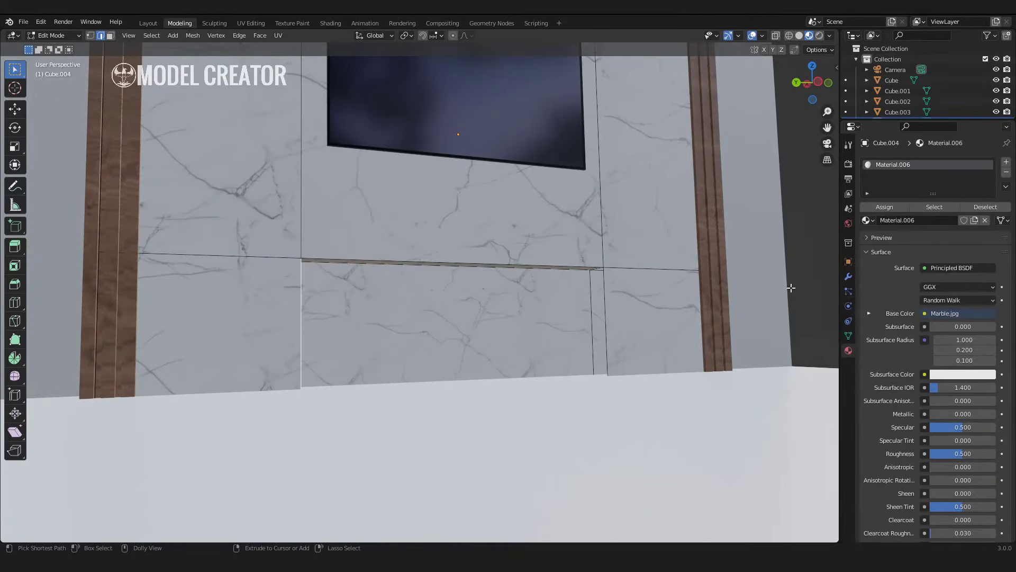
middle_drag(508, 315, 535, 296)
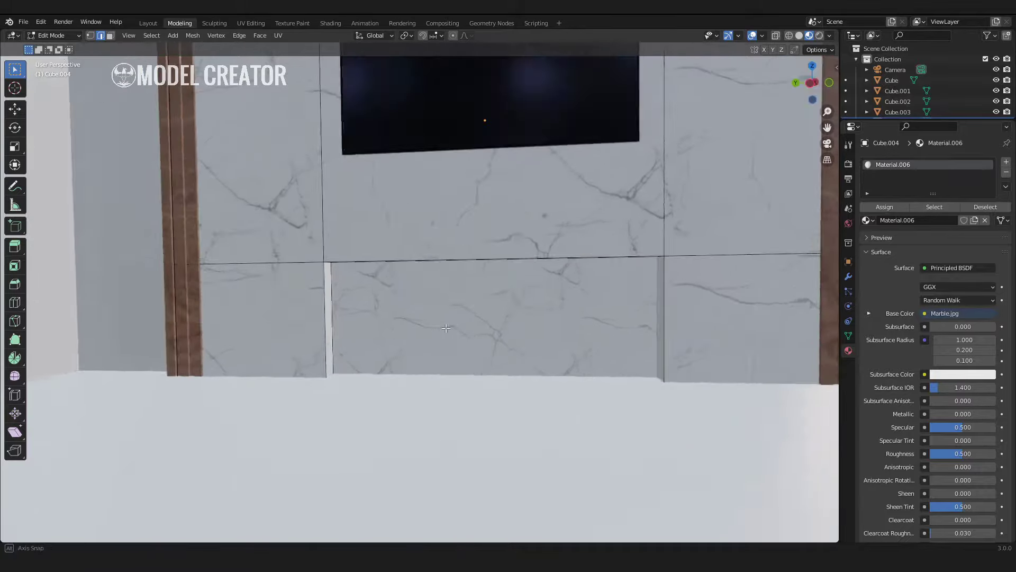
click(110, 36)
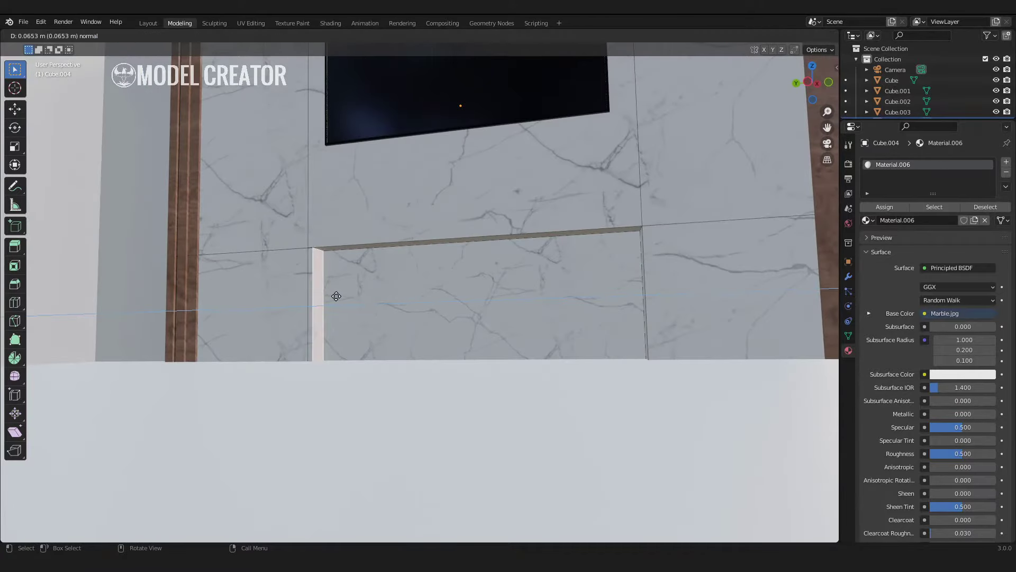
scroll(336, 296, up, 3)
key(e)
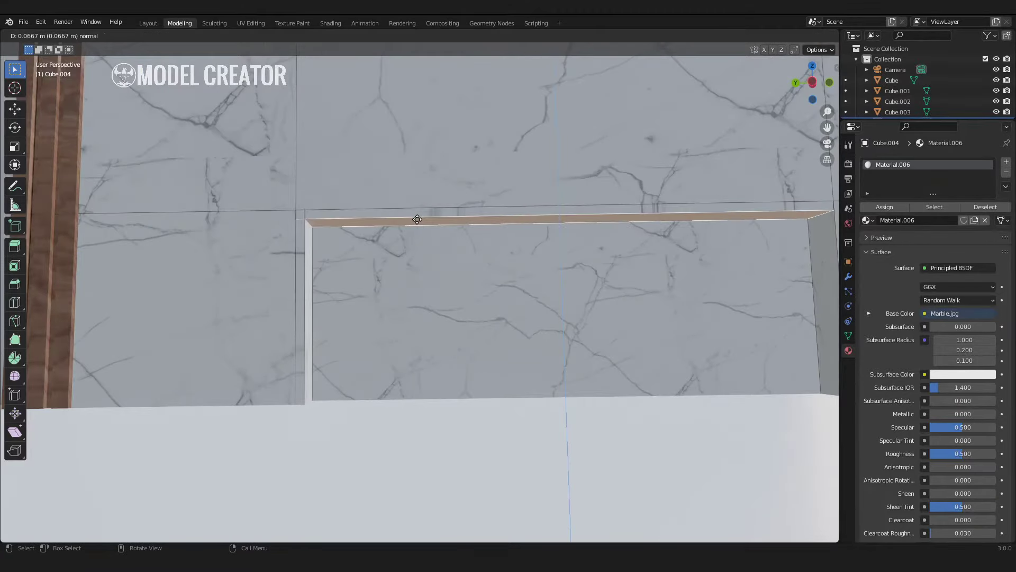
scroll(417, 219, down, 2)
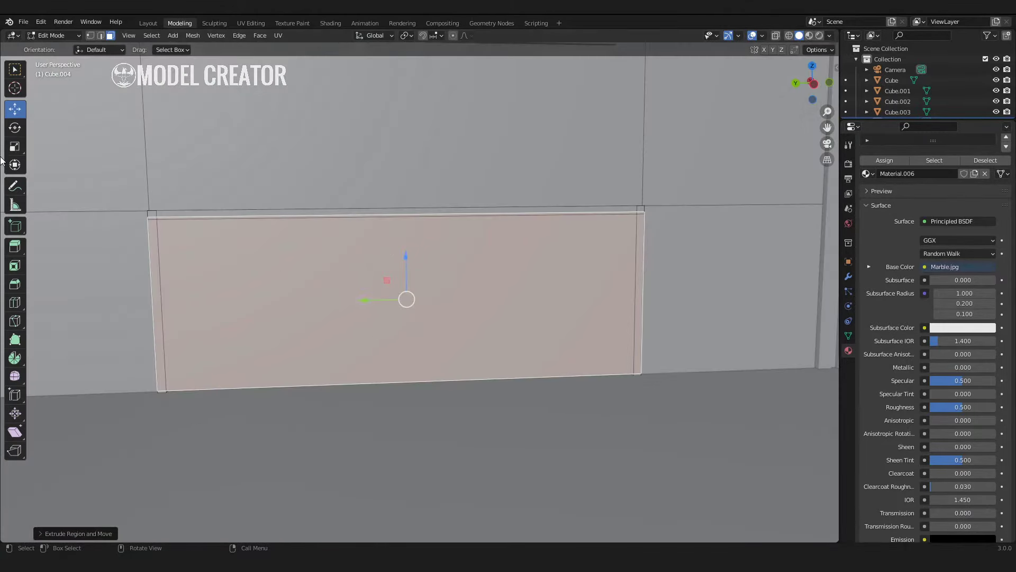
key(s)
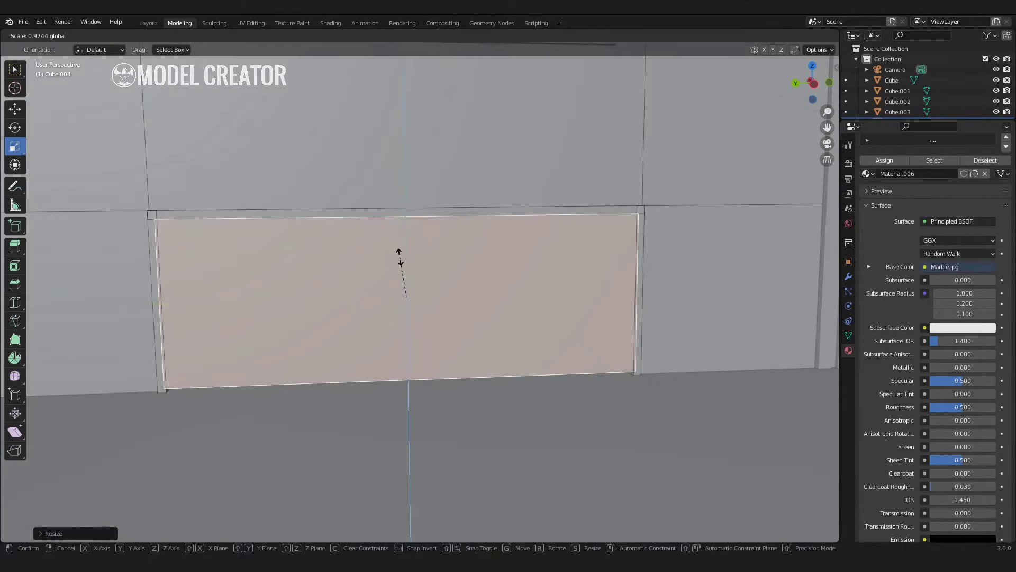
middle_drag(406, 268, 399, 275)
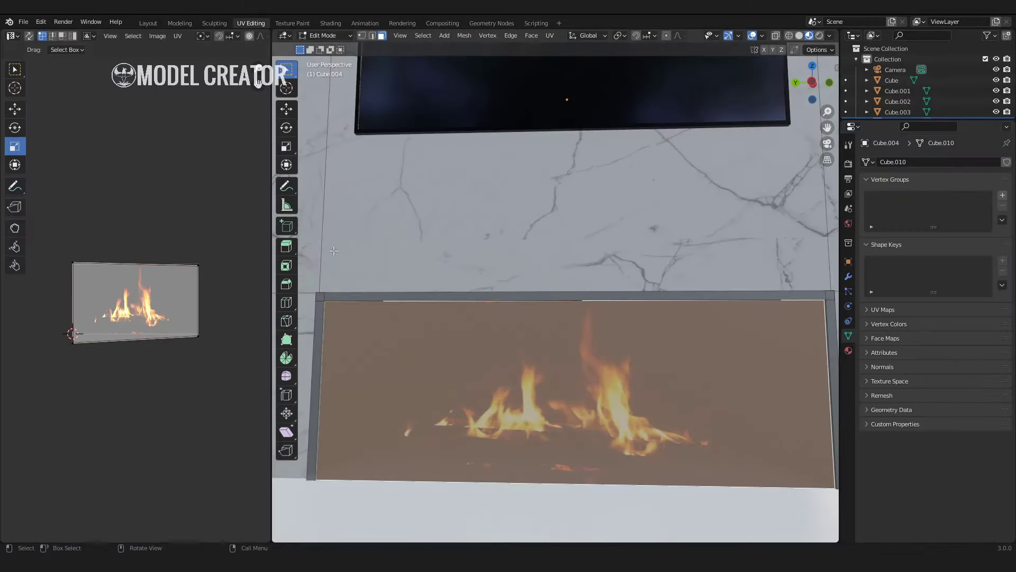
Step: Stretch the UV island horizontally and move it over the flame image
drag(178, 347, 176, 345)
key(s)
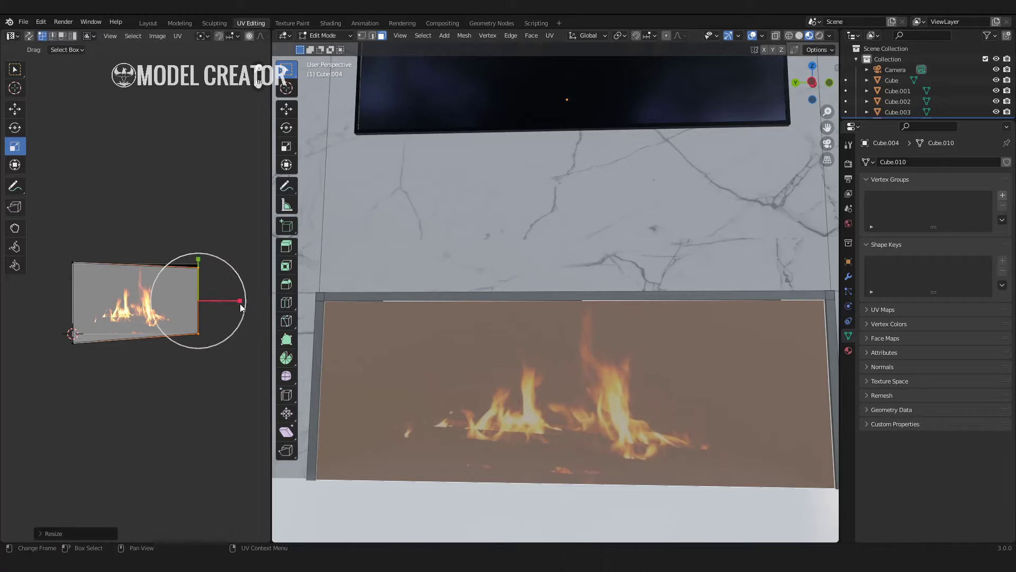
key(g)
key(g)
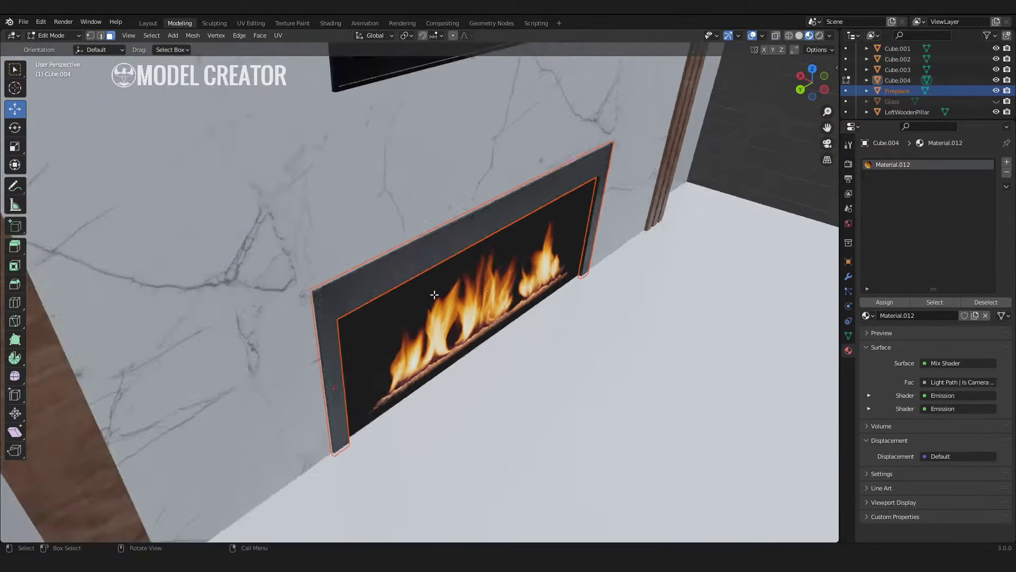
Step: Select the fireplace piece and rename the second frame to SecondFrame in the Outliner
click(50, 35)
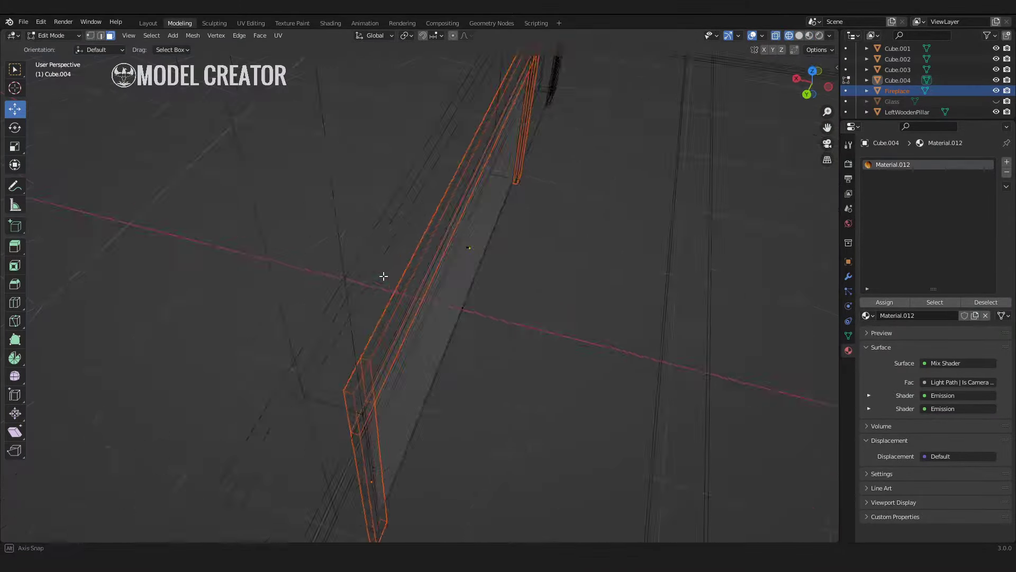
mouse_move(458, 212)
middle_down()
mouse_move(455, 361)
mouse_move(461, 283)
mouse_move(479, 259)
mouse_move(497, 410)
mouse_move(442, 298)
middle_up()
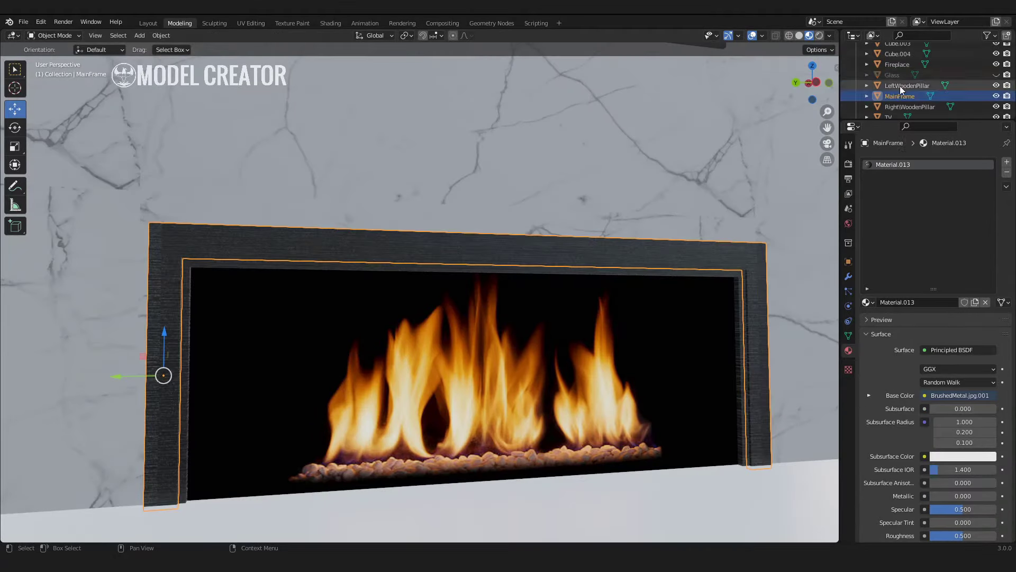
double_click(898, 65)
text(SecondFrame)
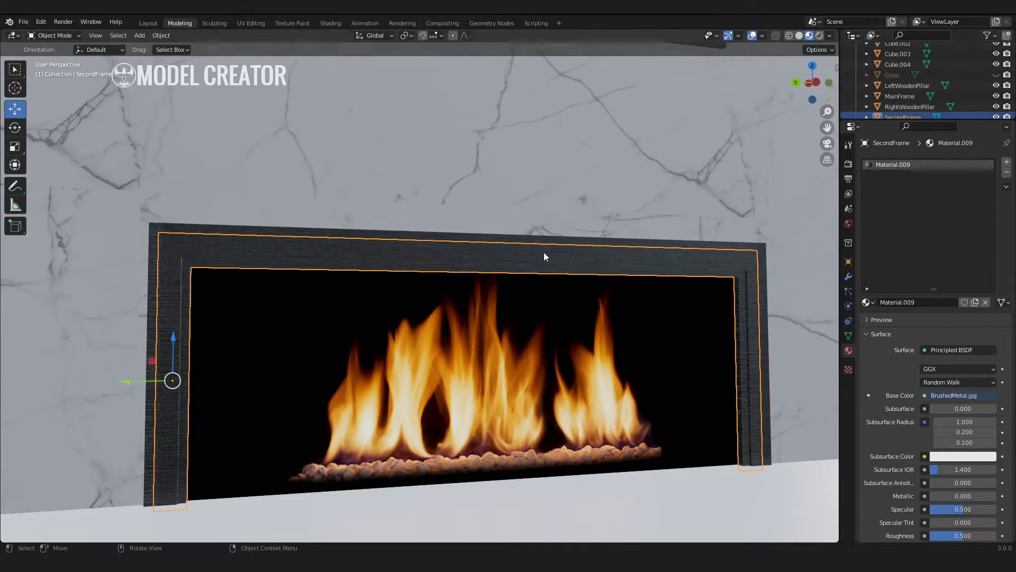
Step: Set MainFrame's material Subsurface Color to black and Metallic to 0.307
click(245, 277)
scroll(919, 471, down, 8)
click(952, 477)
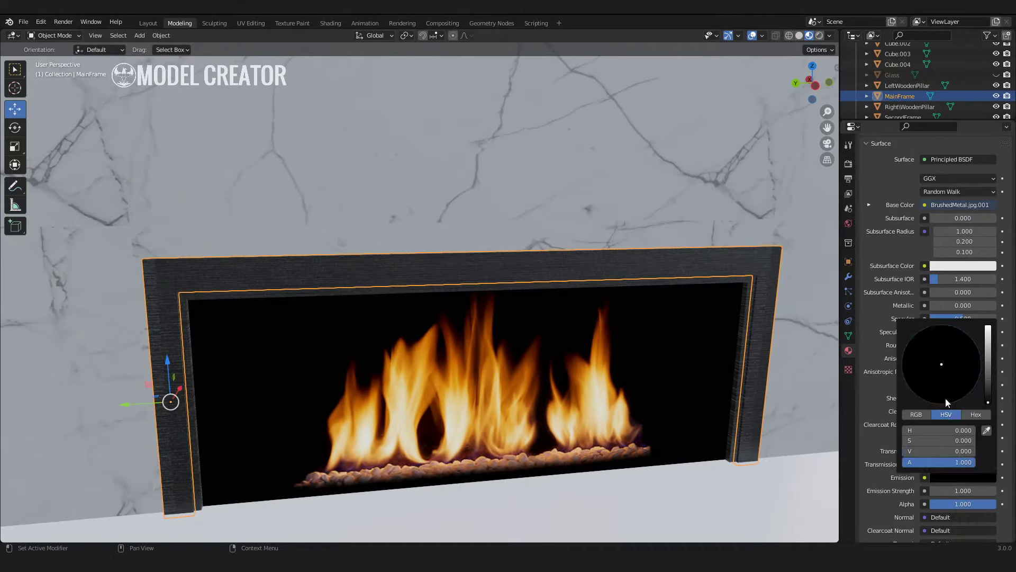
middle_drag(663, 310, 625, 317)
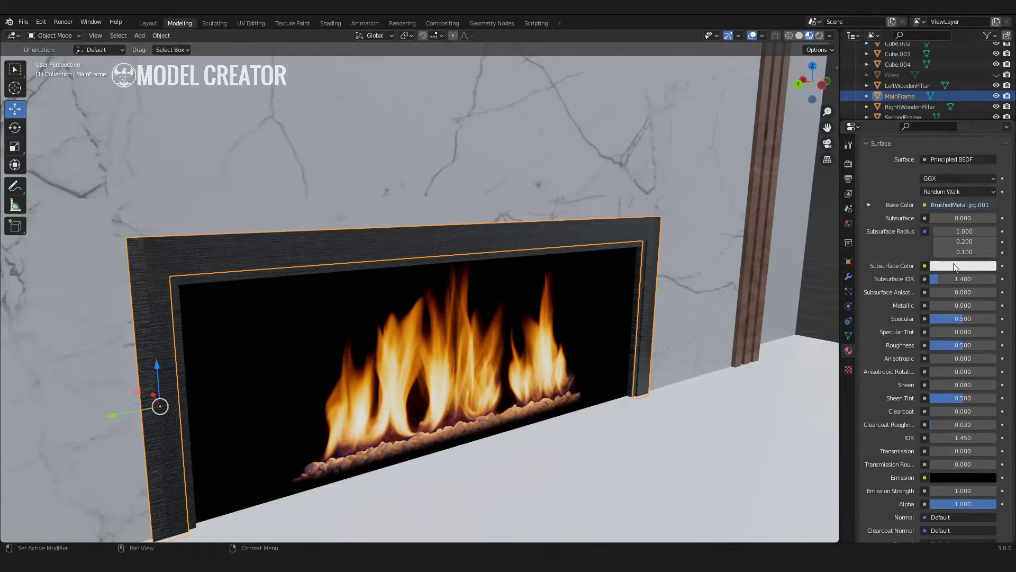
click(964, 265)
drag(952, 239, 905, 239)
scroll(965, 304, up, 3)
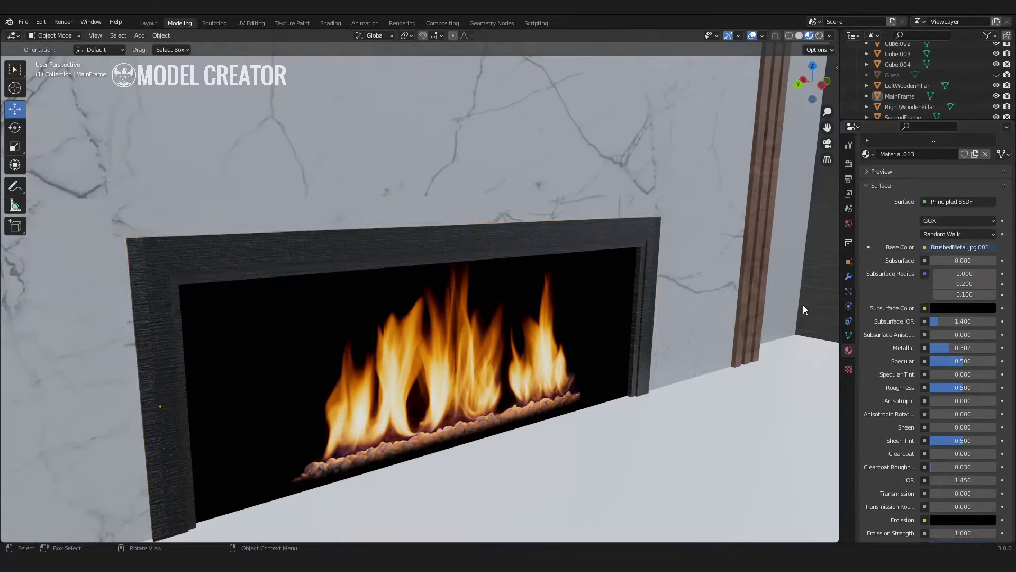
scroll(802, 305, down, 5)
mouse_move(803, 305)
middle_down()
mouse_move(446, 354)
mouse_move(423, 299)
mouse_move(566, 295)
mouse_move(389, 248)
middle_up()
Step: Circle-select the floor faces of the room shell in Edit Mode
click(390, 248)
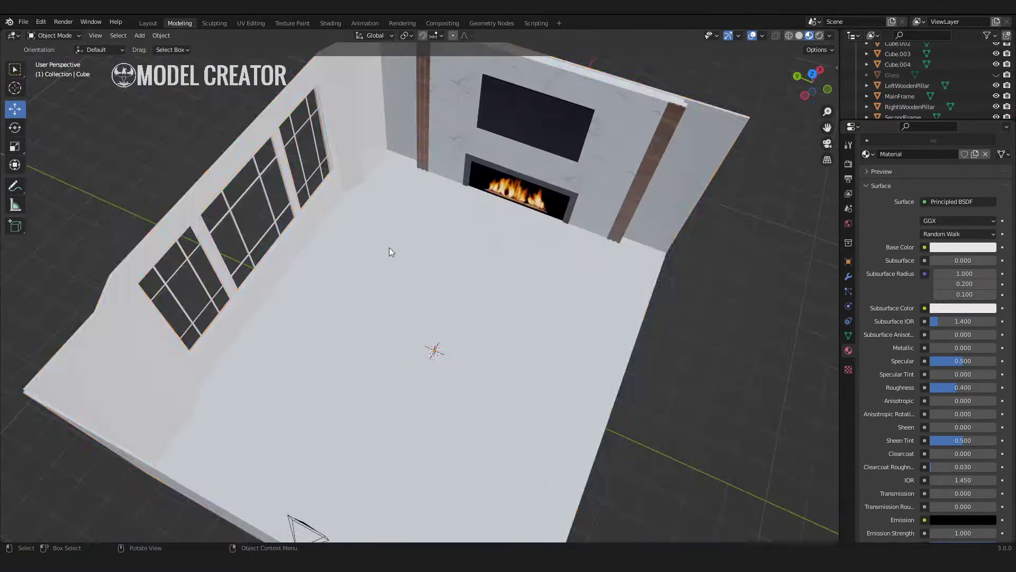
key(Tab)
middle_drag(24, 110, 384, 289)
drag(15, 69, 67, 113)
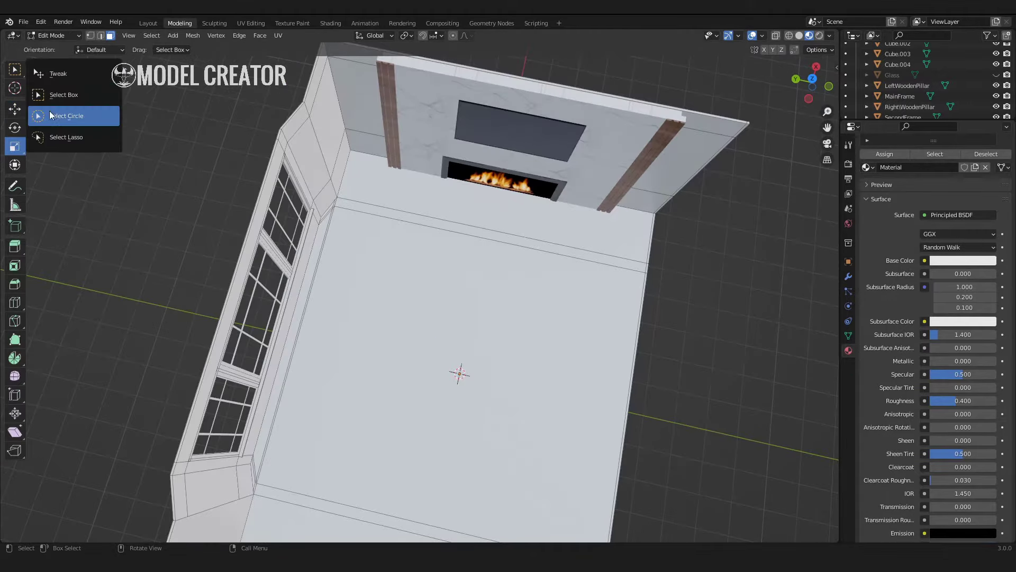
click(342, 214)
middle_drag(230, 491, 554, 316)
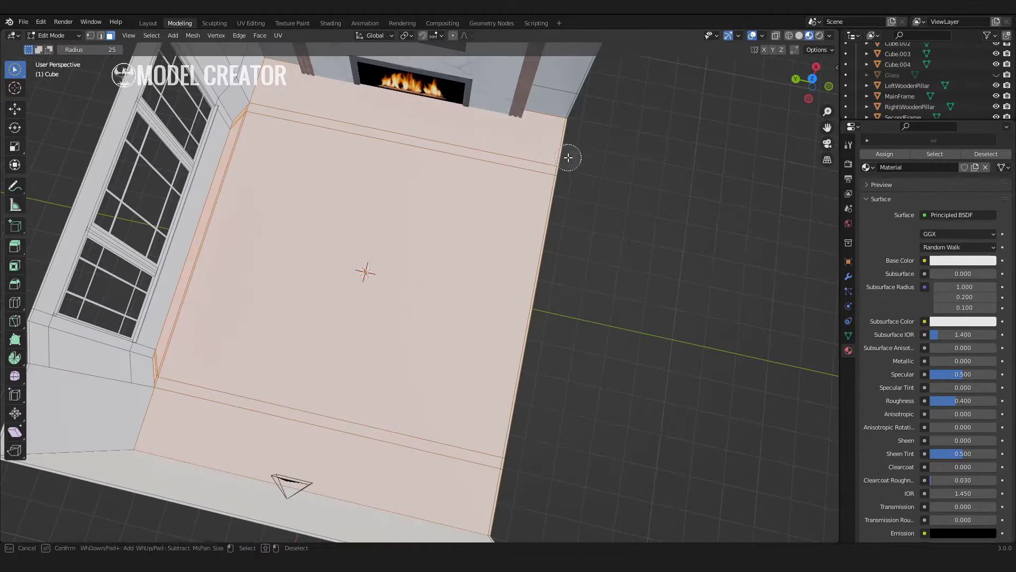
mouse_move(568, 157)
middle_down()
mouse_move(408, 319)
mouse_move(470, 230)
middle_up()
right_click(459, 248)
Step: Add an Image Texture node to the floor material in the Shading workspace
click(338, 28)
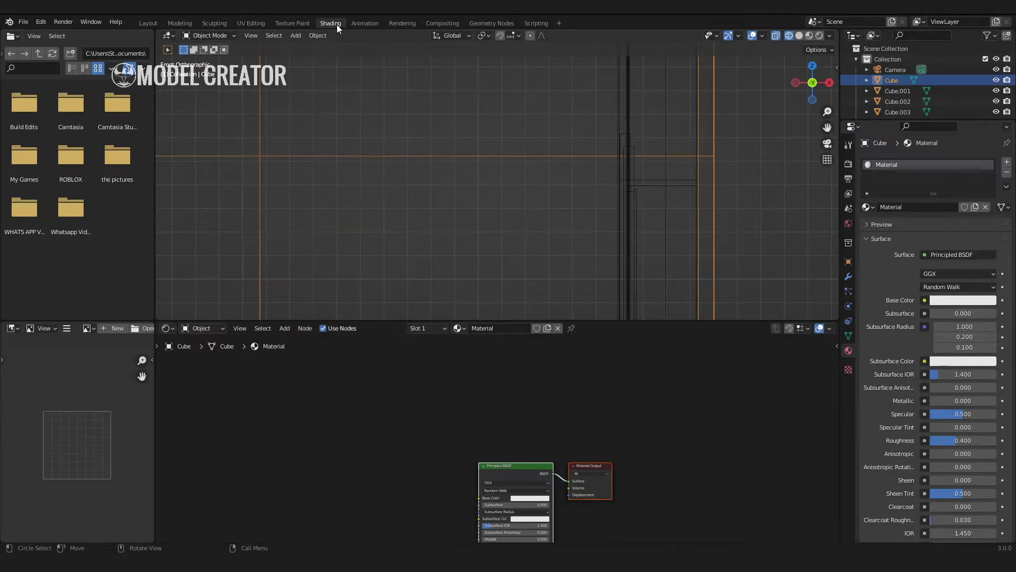
key(Home)
right_click(322, 398)
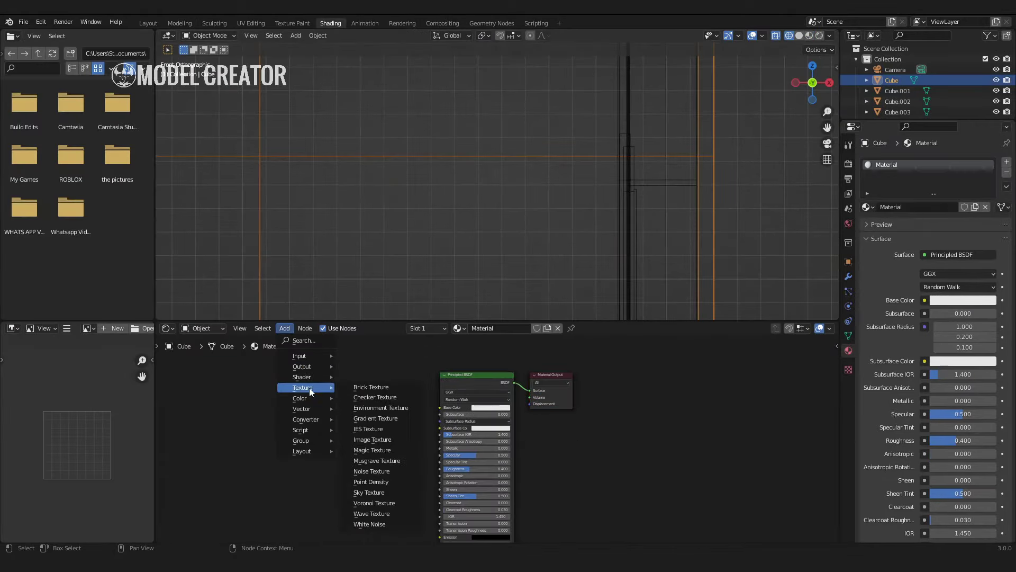
click(372, 439)
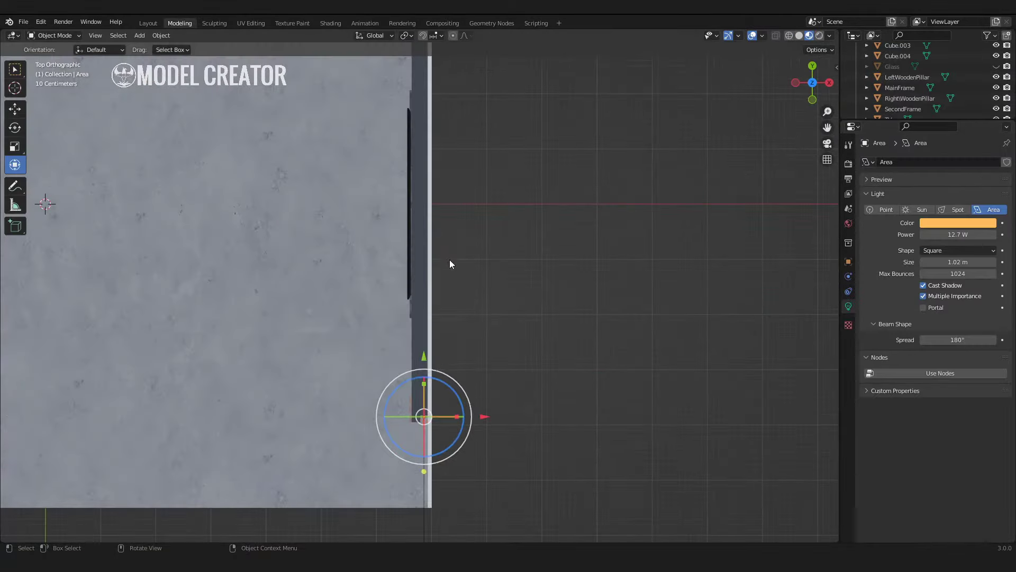
Step: Move the orange area light along Y beside the fireplace wall's pillars
key(g)
key(y)
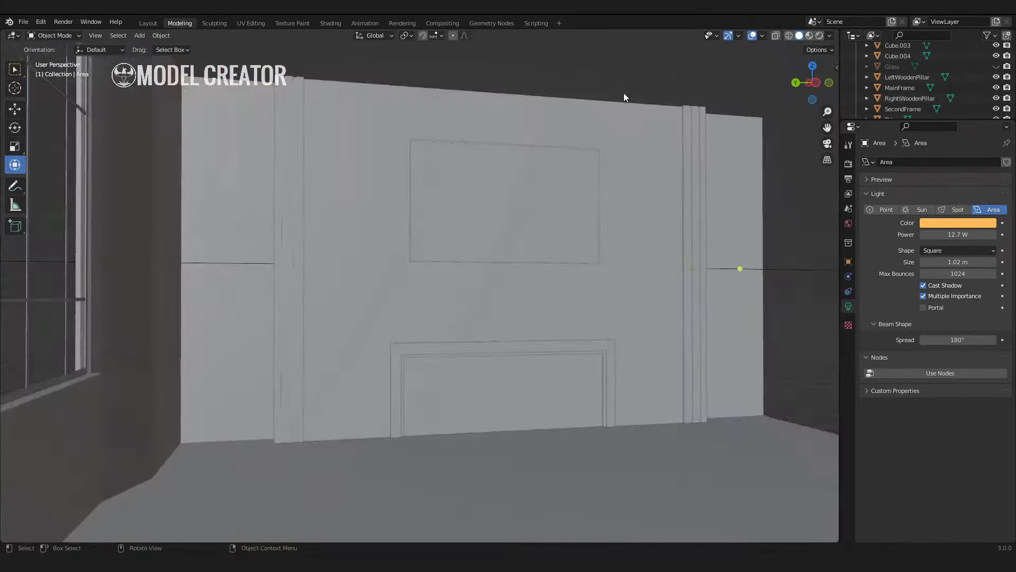
middle_drag(623, 93, 519, 271)
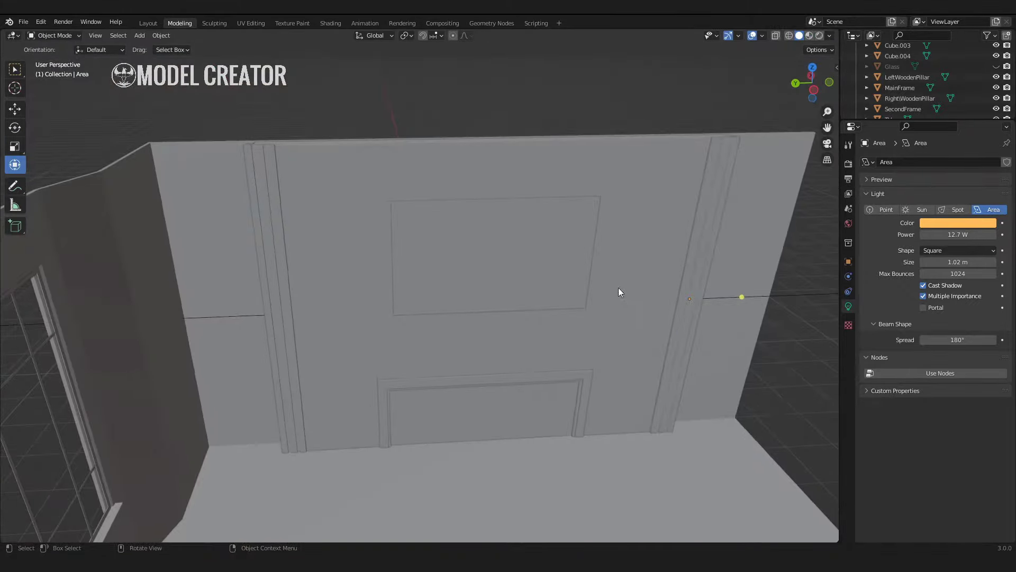
click(140, 36)
Step: Add a Sun light and place it high above the room's corner
click(238, 189)
drag(432, 240, 451, 156)
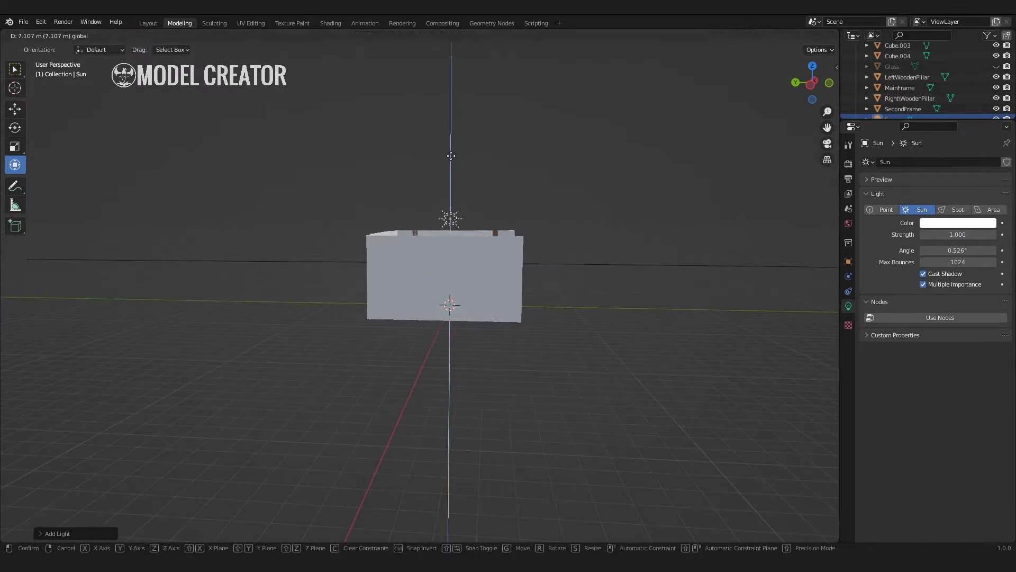
middle_drag(507, 224, 433, 156)
middle_drag(477, 370, 469, 437)
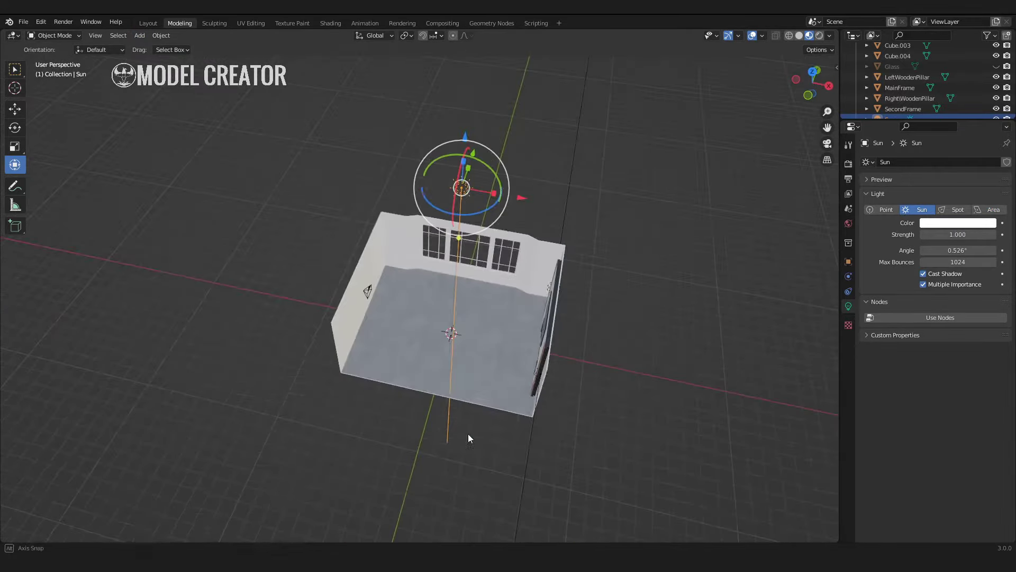
middle_drag(438, 372, 402, 212)
drag(397, 113, 545, 113)
key(KP_3)
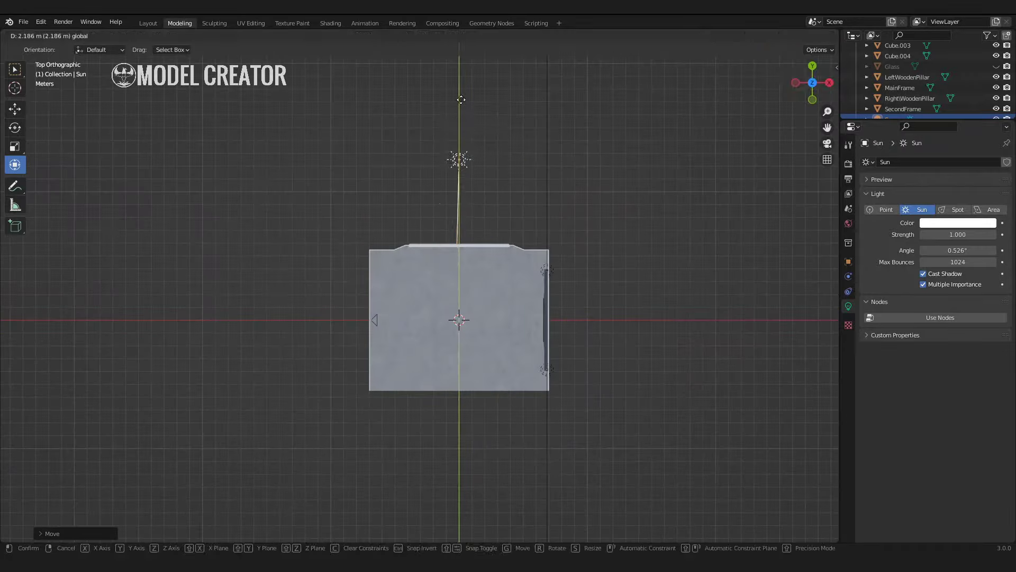
drag(461, 159, 603, 129)
key(g)
click(647, 233)
middle_drag(647, 232, 818, 147)
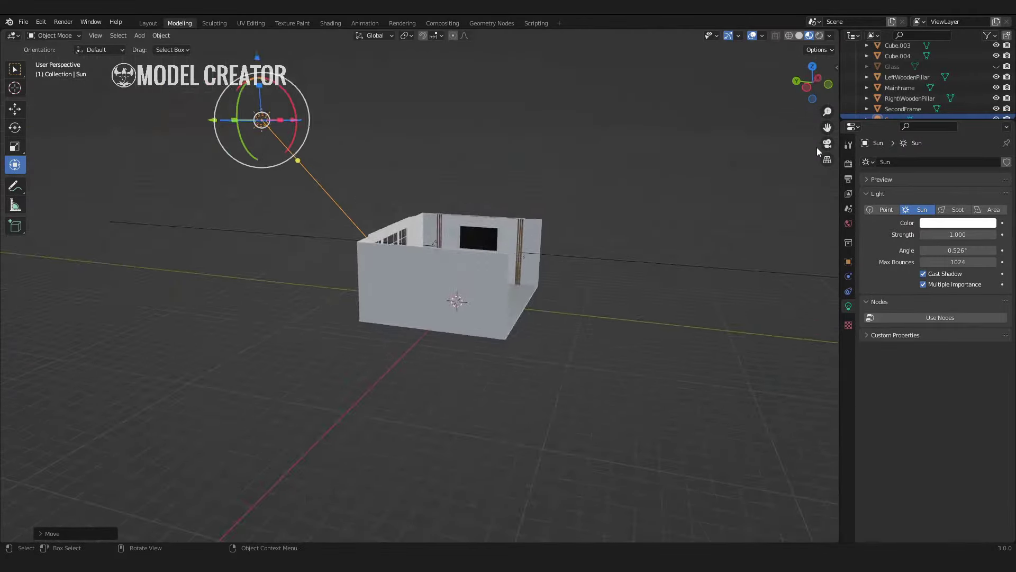
Step: Refine the sun's height along Z and tint its colour pale yellow
scroll(539, 268, up, 10)
key(z)
click(652, 192)
scroll(507, 289, down, 3)
key(z)
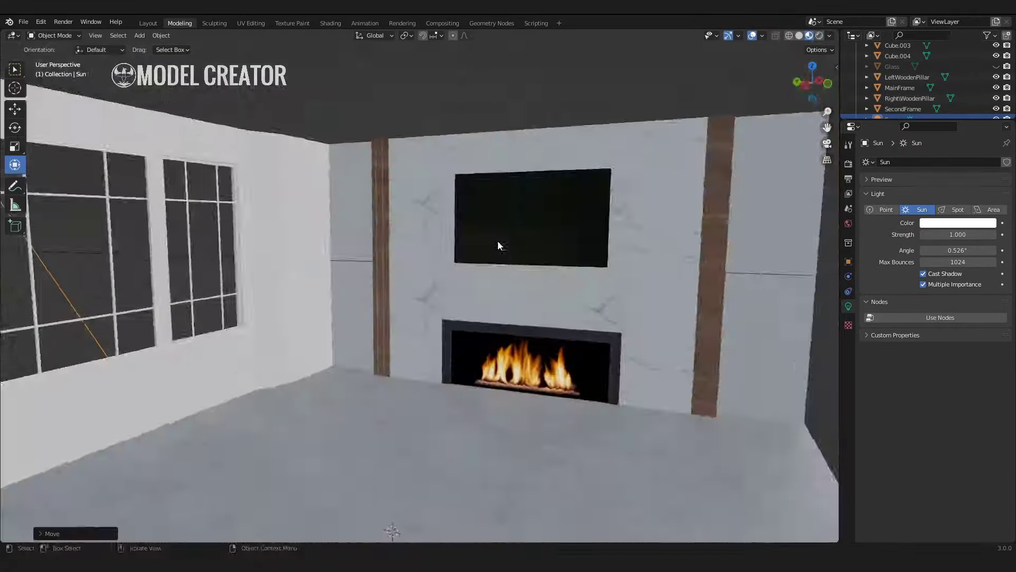
scroll(497, 240, down, 10)
key(g)
click(177, 128)
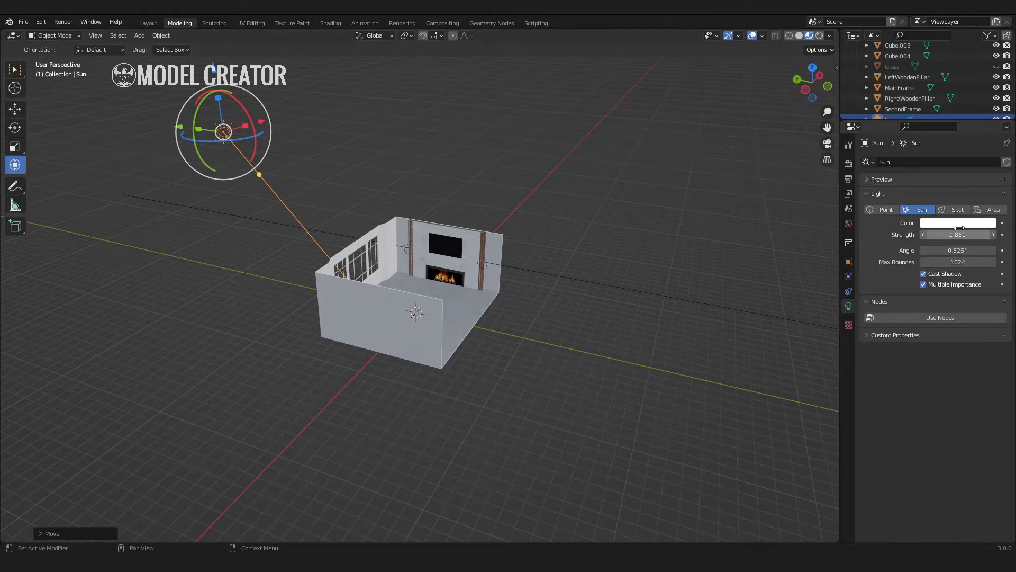
click(959, 227)
click(936, 124)
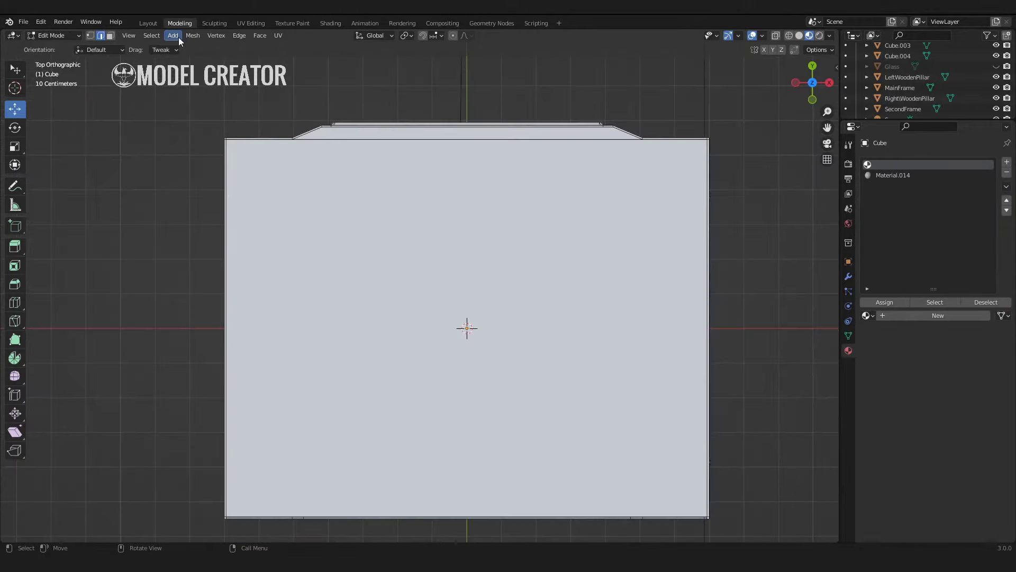
Step: Draw a new cylinder with the interactive Add primitive tool
key(Tab)
click(139, 36)
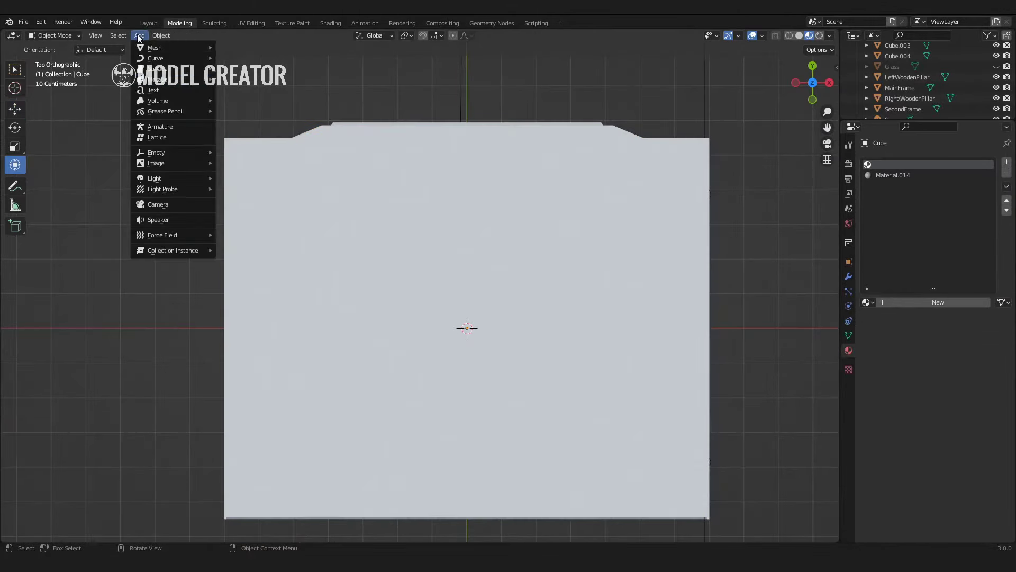
click(15, 225)
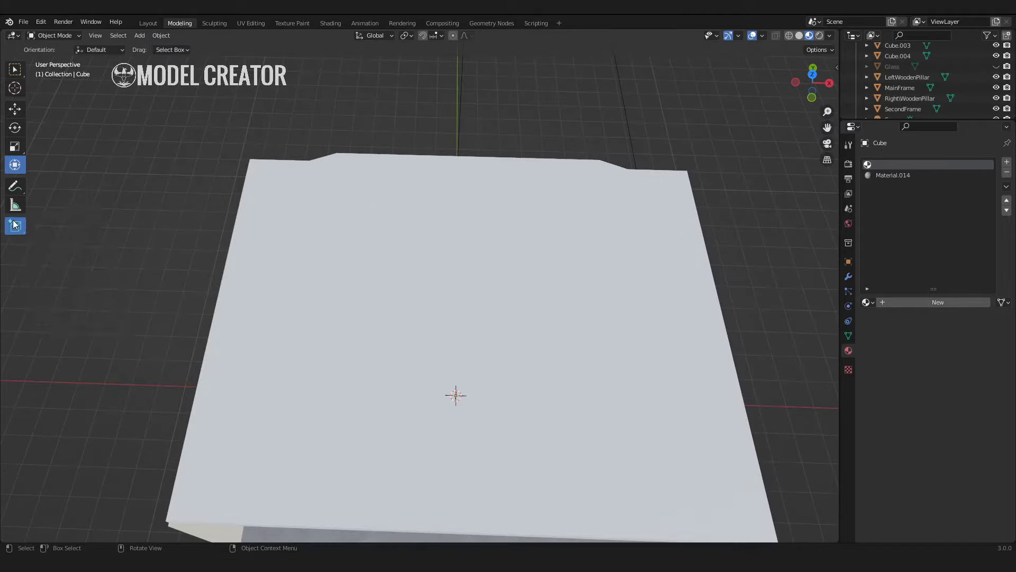
click(812, 82)
drag(315, 164, 351, 202)
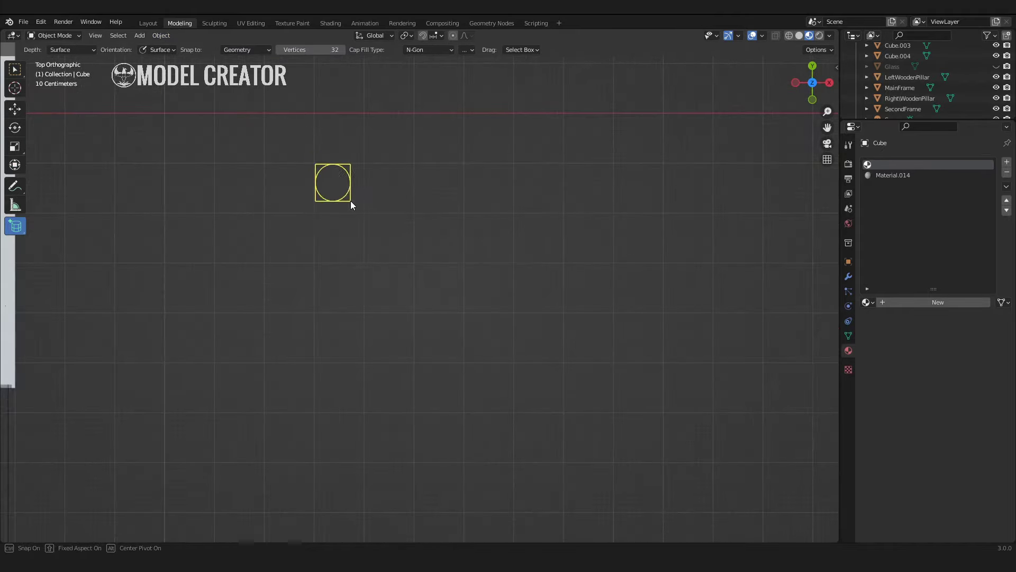
click(597, 302)
Step: Move the new cylinder into the room and scale it along X and Y
key(alt+z)
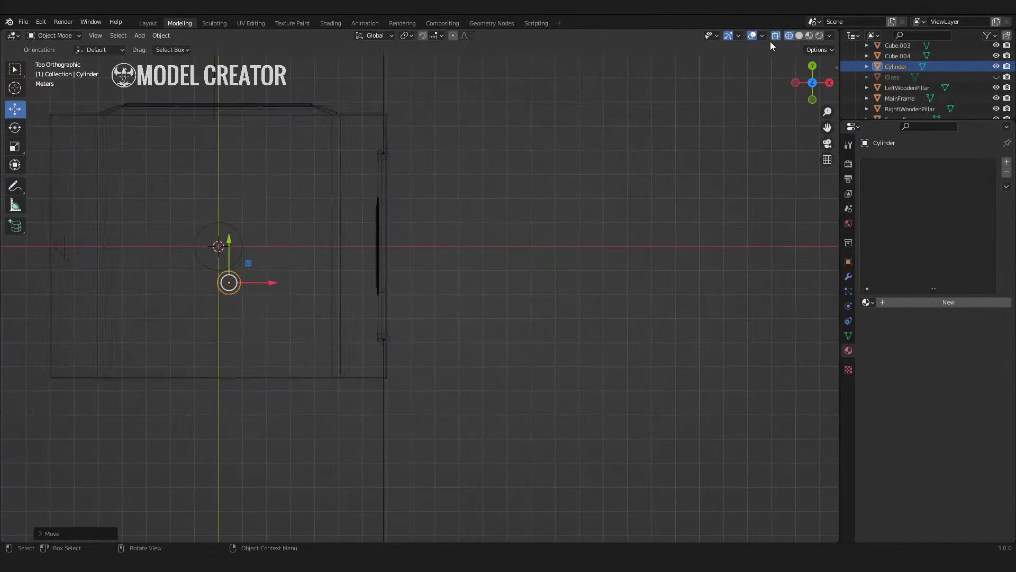
drag(228, 284, 255, 252)
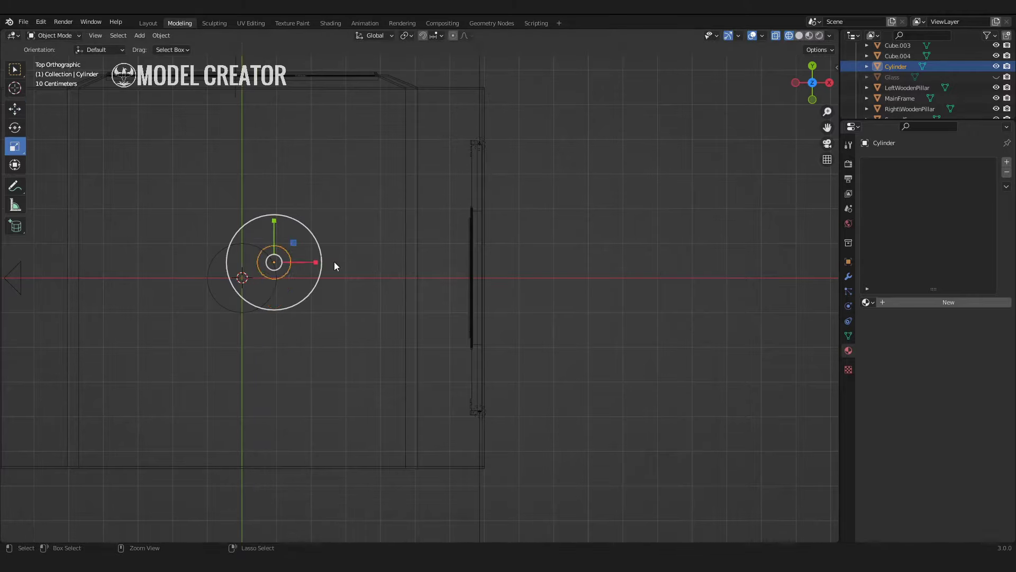
key(s)
key(x)
click(486, 290)
click(848, 261)
key(s)
key(y)
click(278, 61)
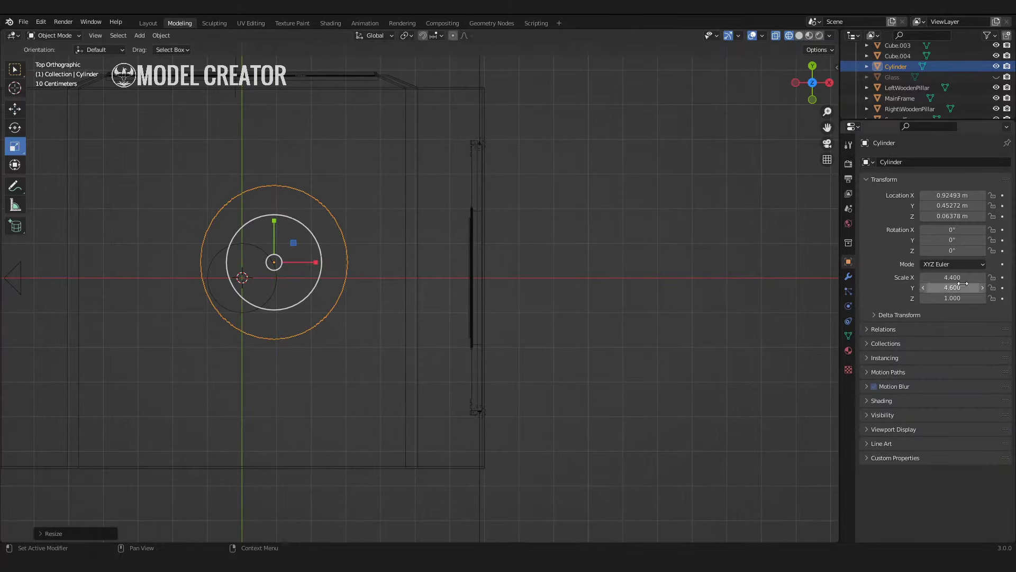
mouse_move(684, 308)
middle_down()
mouse_move(427, 373)
mouse_move(402, 296)
middle_up()
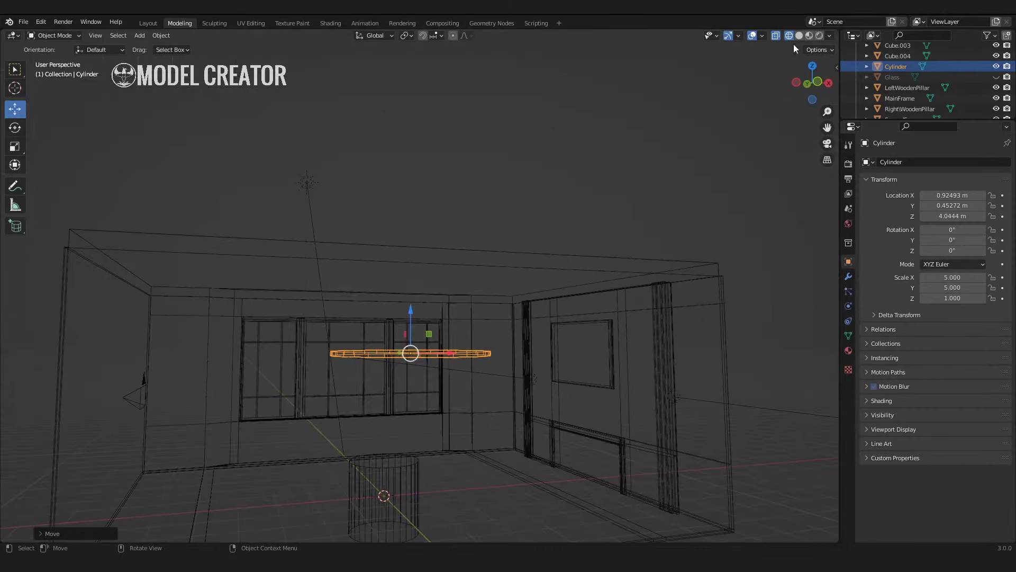
Step: Raise the cylinder along Z to sit just under the ceiling
key(g)
key(z)
click(379, 236)
click(812, 83)
key(g)
key(z)
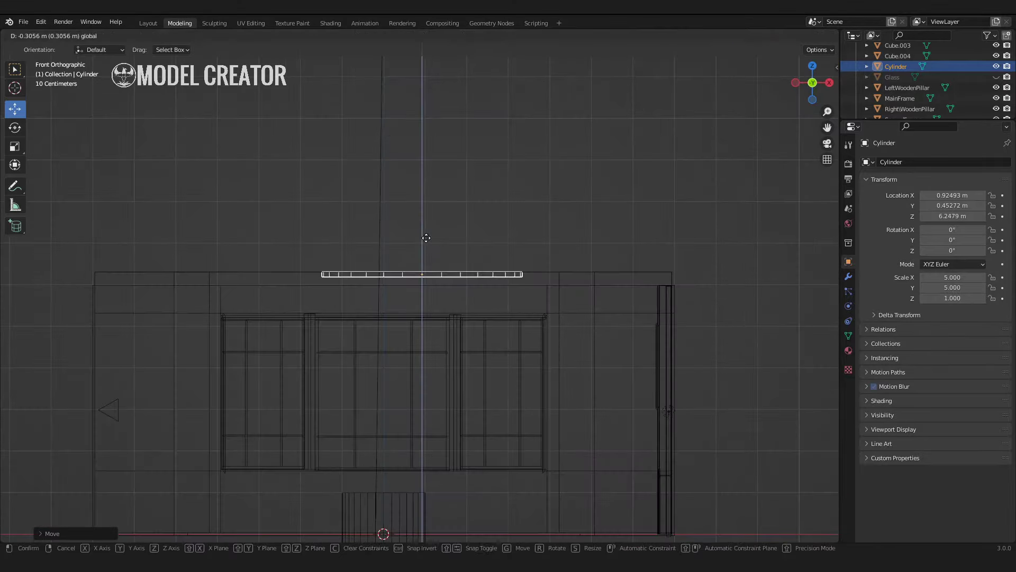
key(Return)
middle_drag(477, 239, 532, 170)
click(509, 248)
mouse_move(509, 249)
middle_down()
mouse_move(503, 276)
mouse_move(548, 259)
mouse_move(563, 186)
middle_up()
Step: Delete the extra cylinders, then undo to restore the ceiling cylinder
key(shift+z)
click(508, 182)
key(Delete)
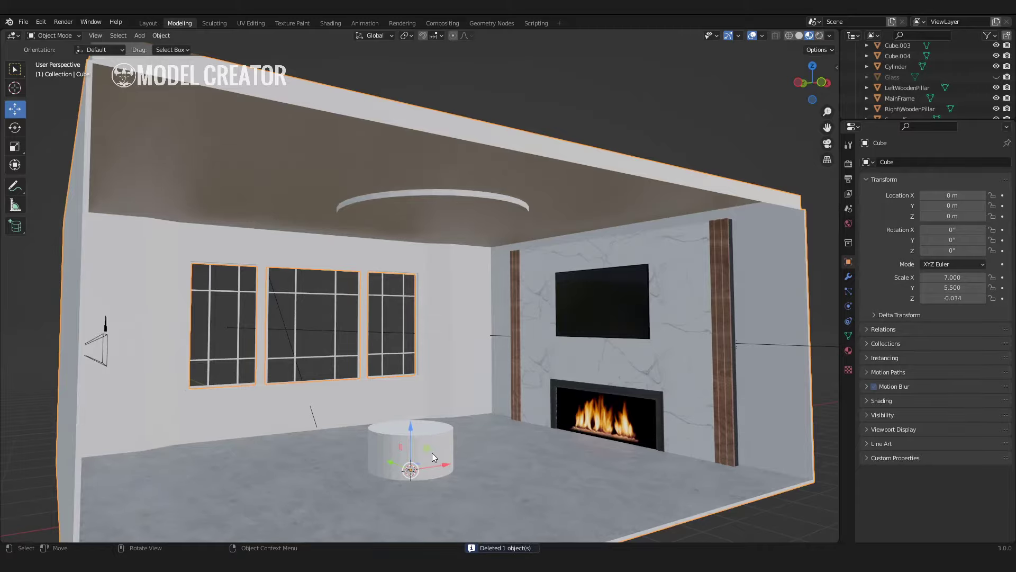
key(Delete)
right_click(455, 214)
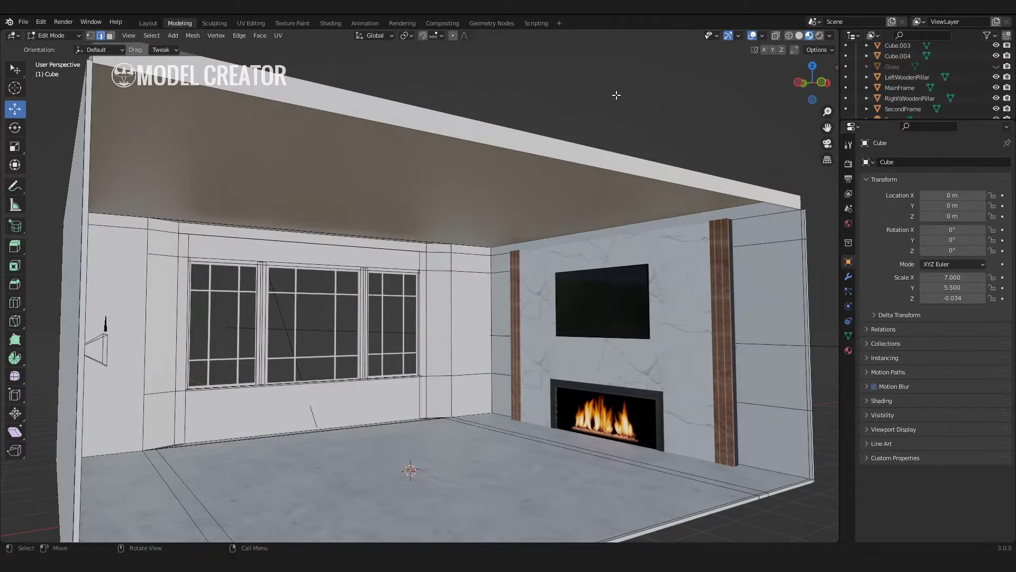
key(ctrl+z)
key(ctrl+z)
Step: Draw a thin box bar, Cube.005, along the wall's top edge and resize it
middle_drag(380, 195, 501, 199)
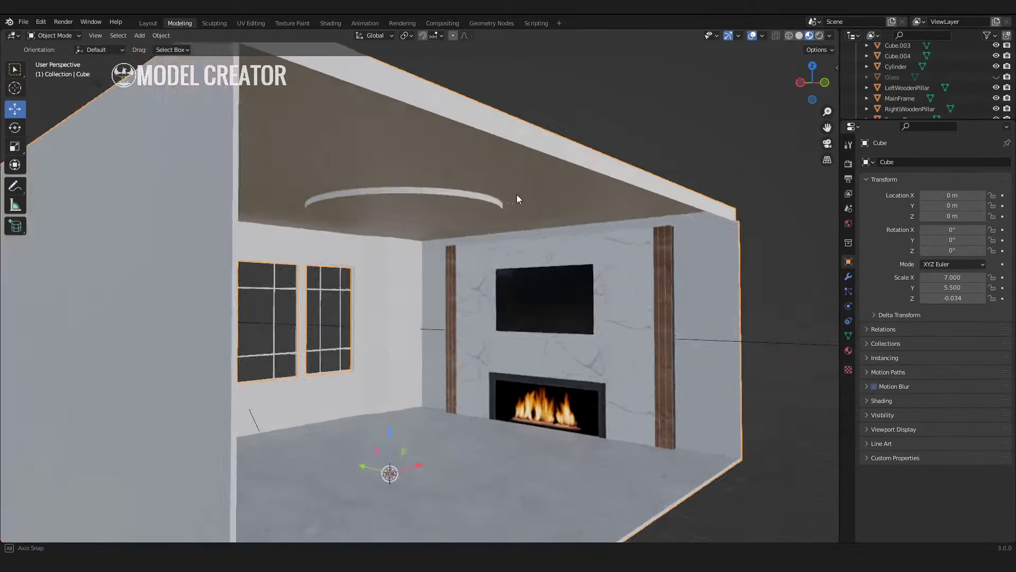
click(15, 226)
mouse_move(74, 228)
middle_down()
mouse_move(303, 220)
mouse_move(734, 173)
mouse_move(673, 215)
mouse_move(712, 194)
middle_up()
drag(713, 193, 697, 221)
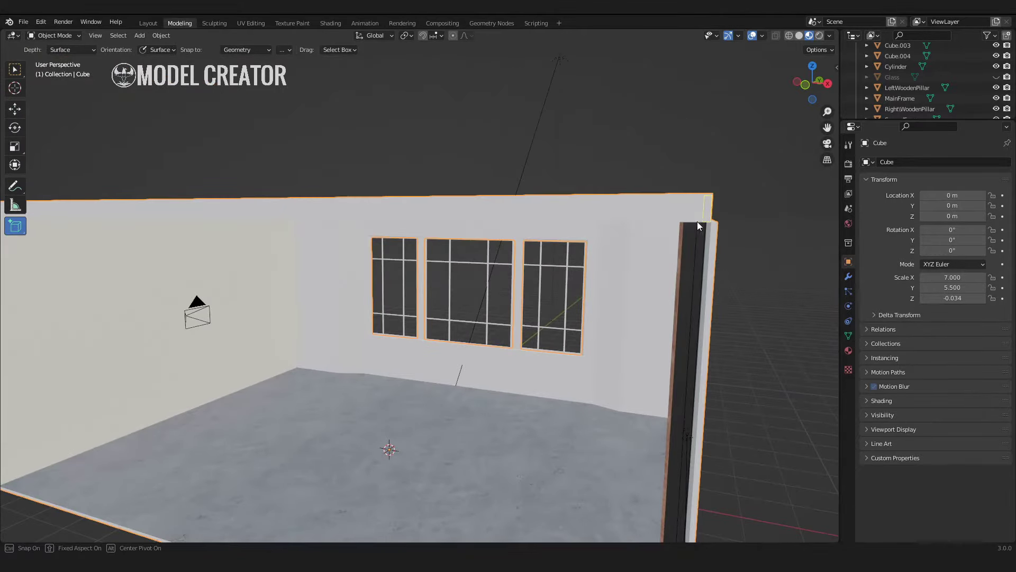
click(694, 215)
middle_drag(694, 215, 640, 256)
mouse_move(612, 205)
mouse_down()
mouse_move(613, 228)
mouse_move(306, 244)
mouse_up()
key(KP_3)
Step: Make Cube.005 thicker vertically in the side view
click(15, 109)
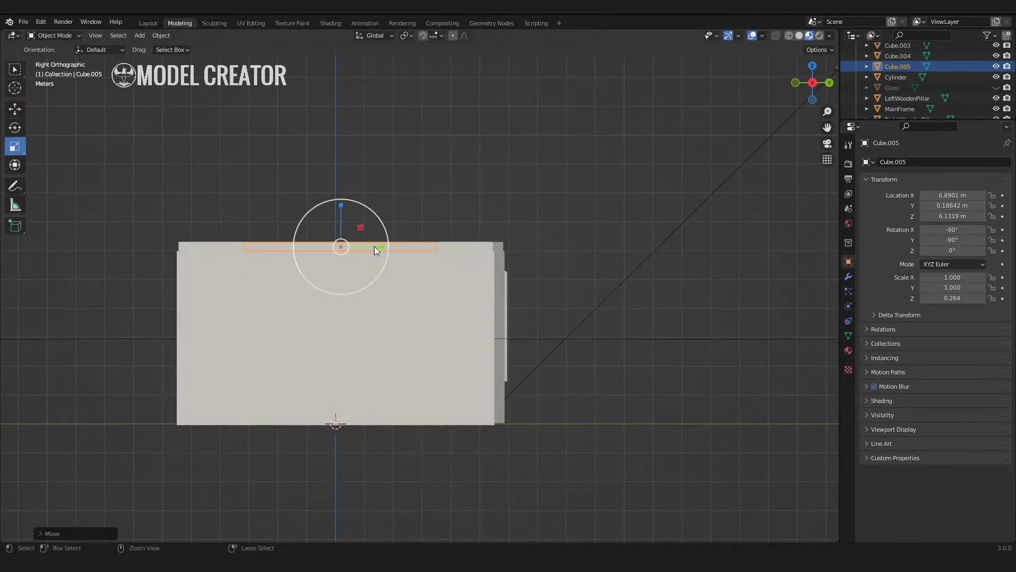
drag(374, 249, 402, 247)
click(400, 248)
middle_drag(400, 248, 592, 282)
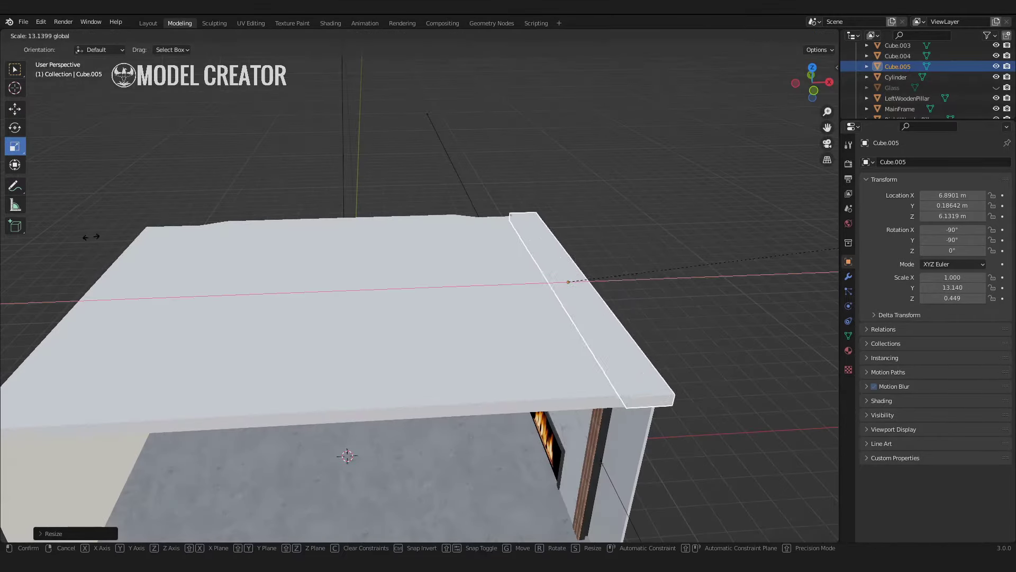
Step: Stretch the bar across the room's full width in top view and raise it slightly
drag(812, 82, 810, 69)
click(810, 69)
mouse_move(585, 368)
mouse_down()
mouse_move(383, 372)
mouse_move(413, 389)
mouse_up()
middle_drag(415, 388, 420, 268)
key(KP_1)
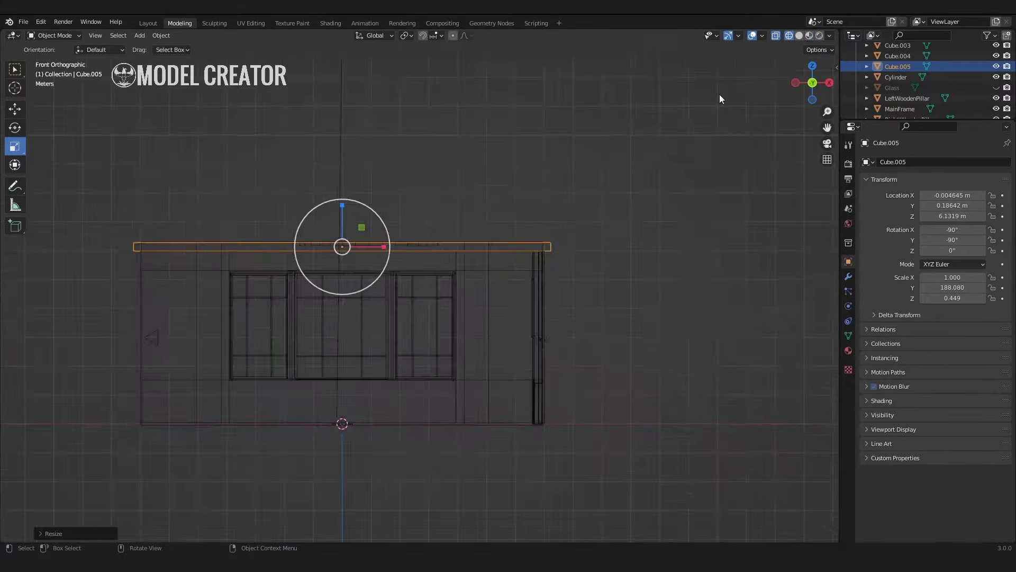
scroll(152, 147, up, 3)
mouse_move(285, 182)
mouse_down()
mouse_move(281, 175)
mouse_move(332, 180)
mouse_move(324, 103)
mouse_up()
click(379, 210)
click(331, 220)
Step: Make the cylinder taller and add a Subdivision modifier set to Simple
middle_drag(324, 103, 370, 159)
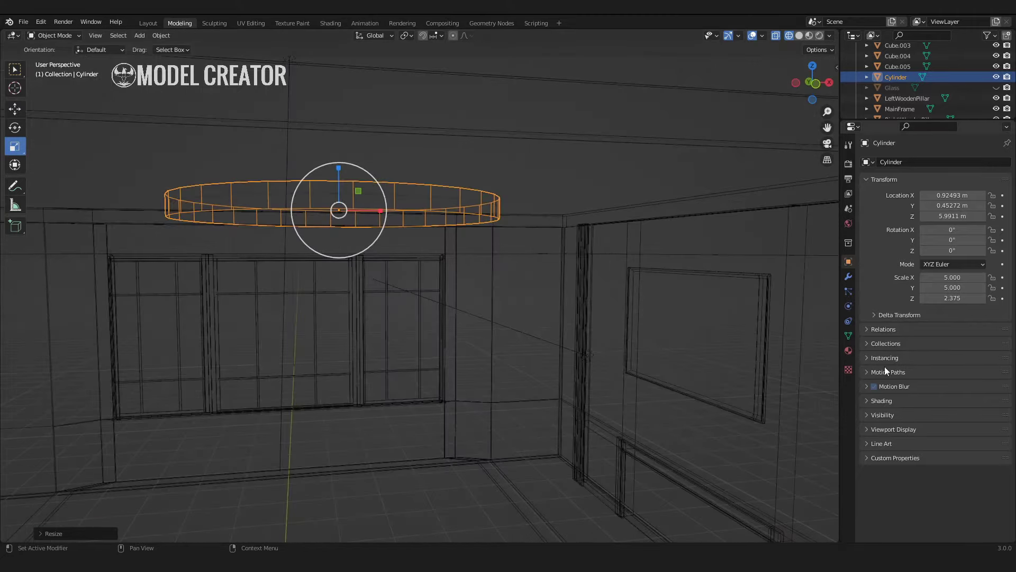
click(848, 276)
click(900, 162)
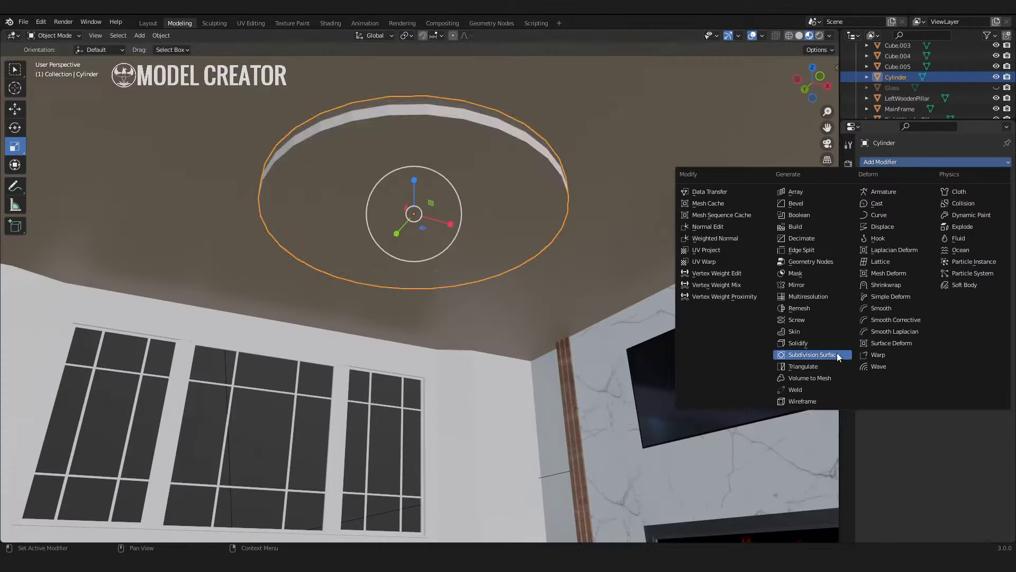
click(826, 355)
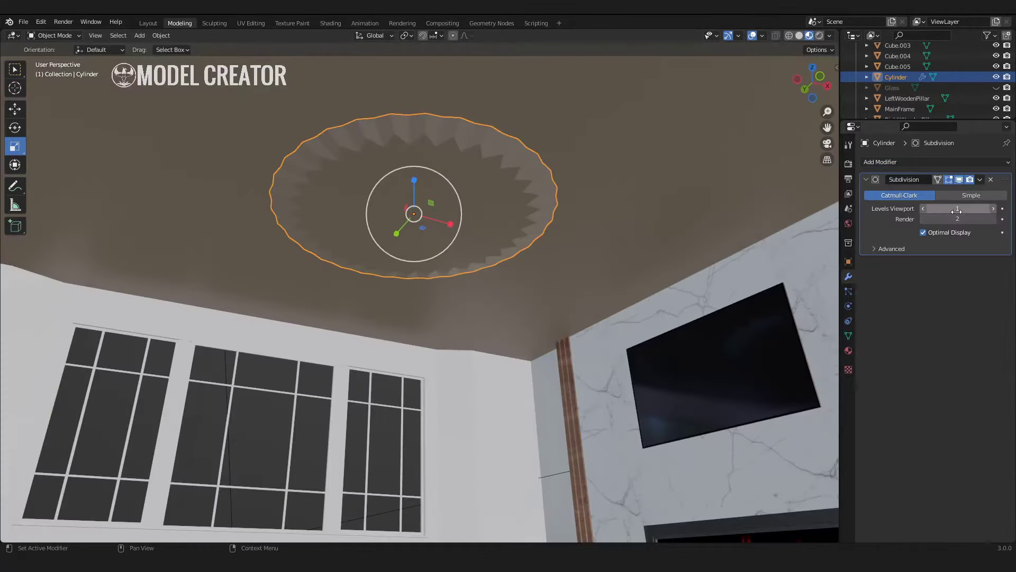
click(961, 196)
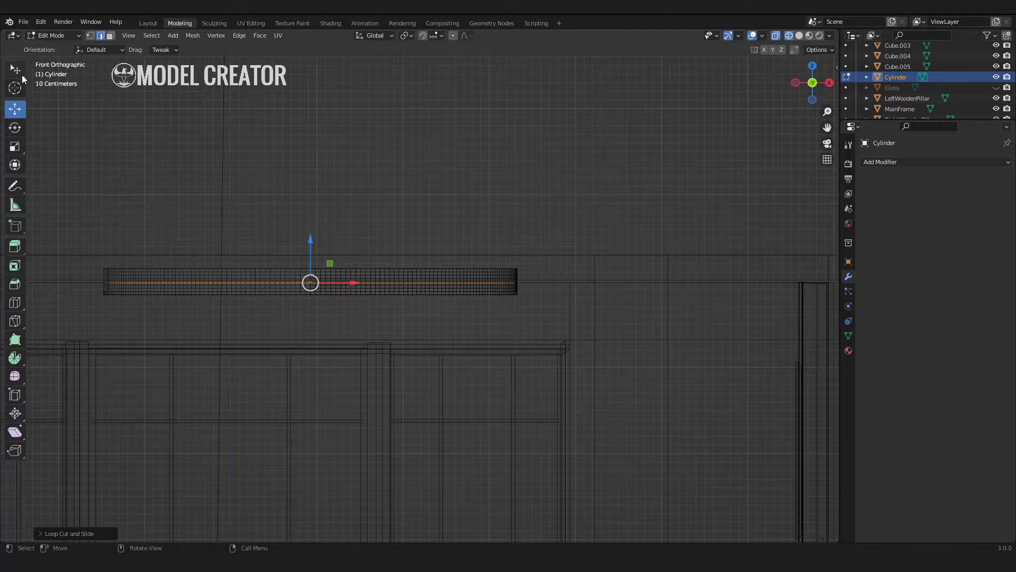
Step: Box-select the cylinder's top faces in Edit Mode
shift+middle_drag(619, 215, 785, 211)
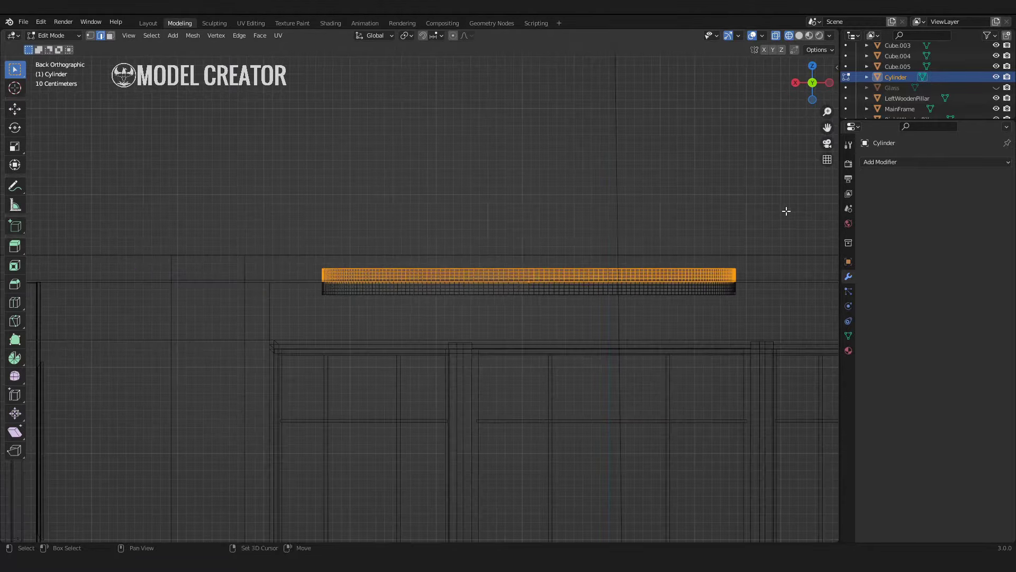
drag(785, 211, 220, 282)
mouse_move(220, 281)
middle_down()
mouse_move(579, 305)
mouse_move(430, 303)
middle_up()
key(KP_1)
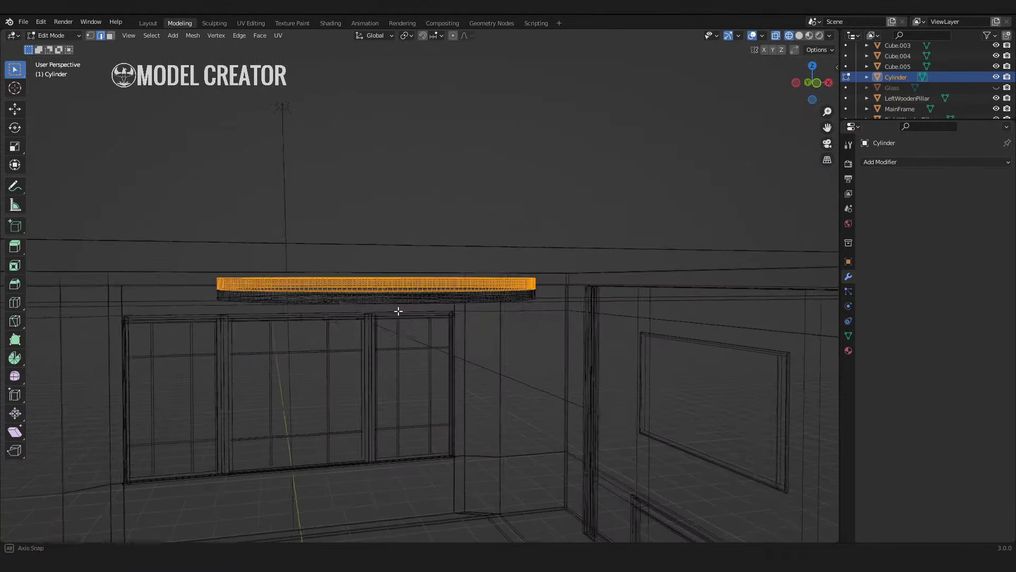
scroll(335, 262, up, 2)
Step: Scale the selected top faces by 0.8 and then 0.9
key(shift+space)
key(g)
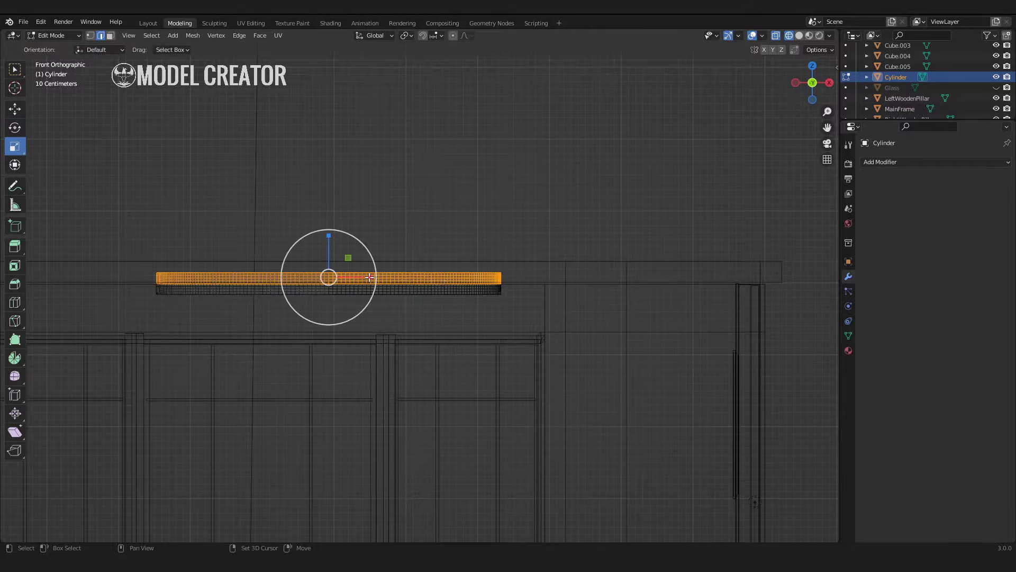
middle_drag(360, 277, 321, 368)
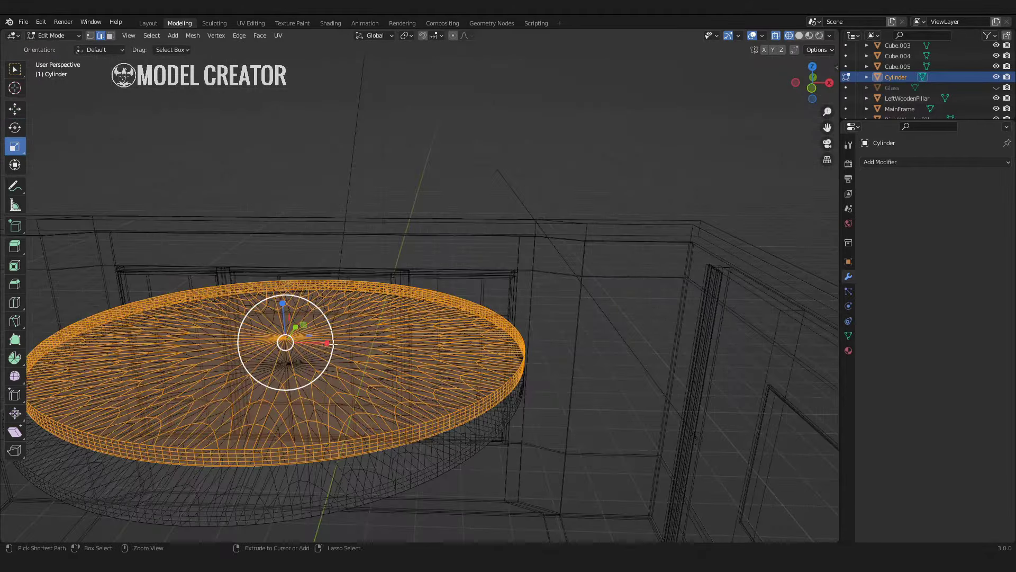
click(321, 368)
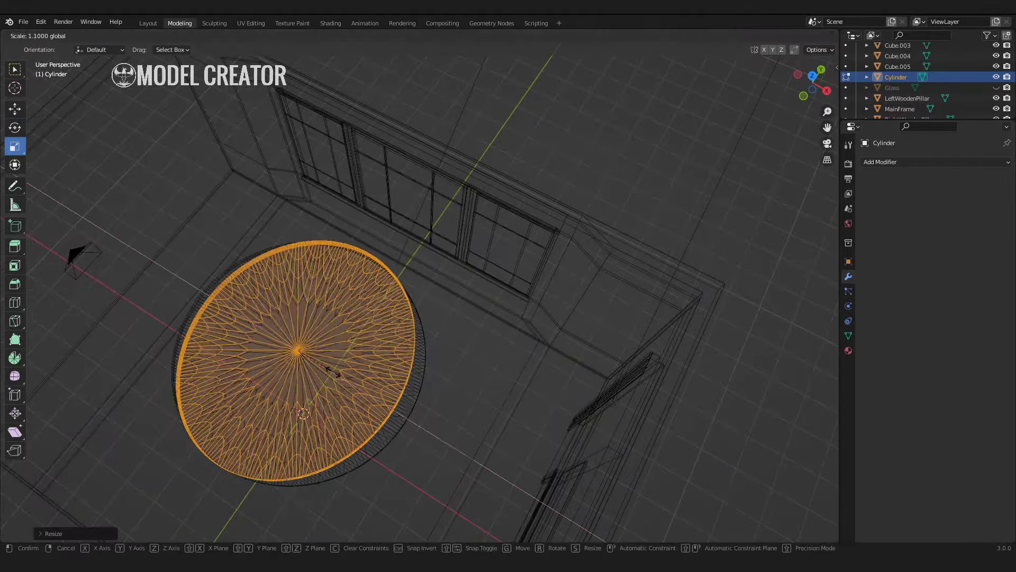
key(s)
click(315, 321)
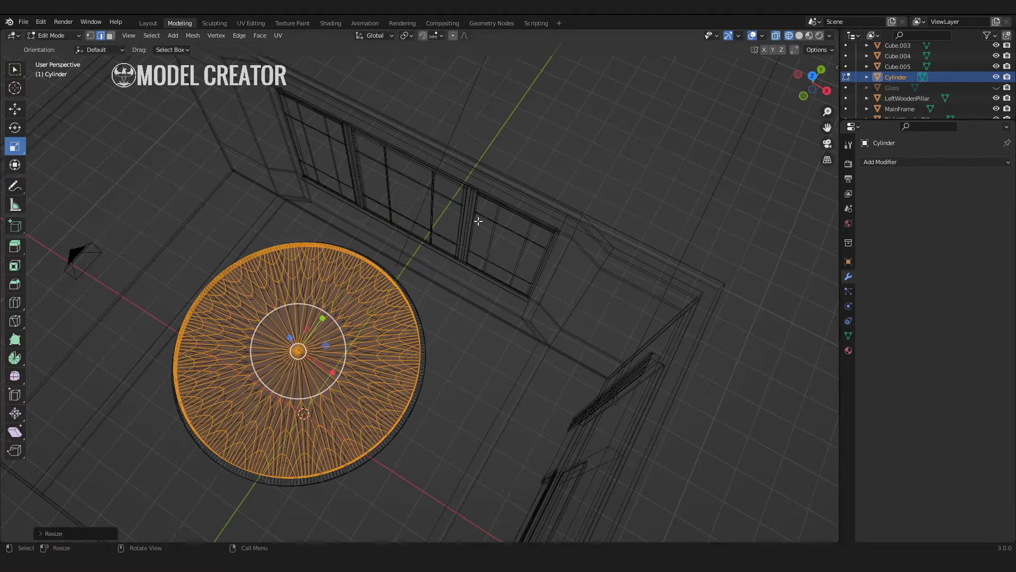
key(KP_7)
mouse_move(315, 322)
middle_down()
mouse_move(387, 253)
mouse_move(418, 243)
middle_up()
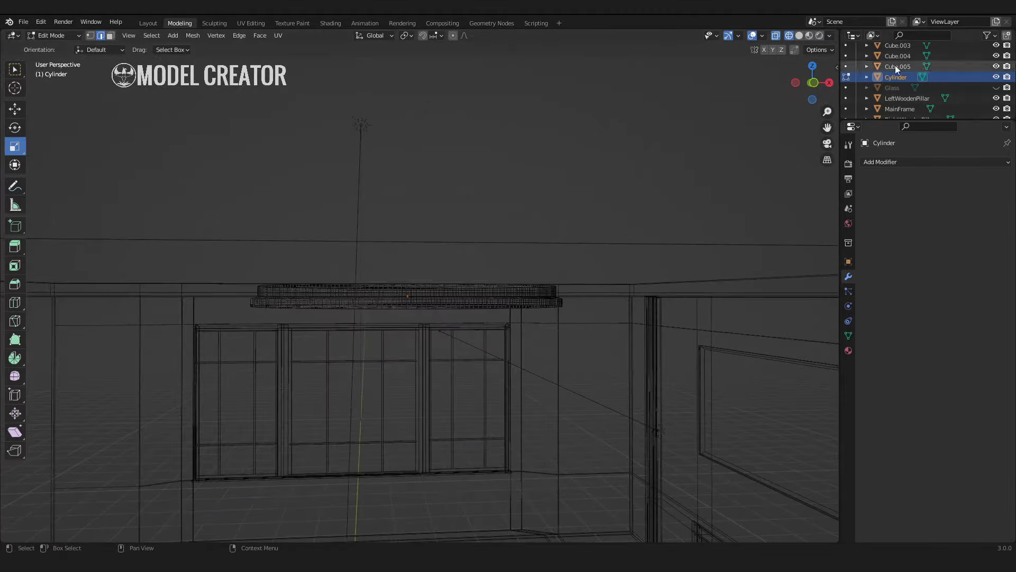
key(Tab)
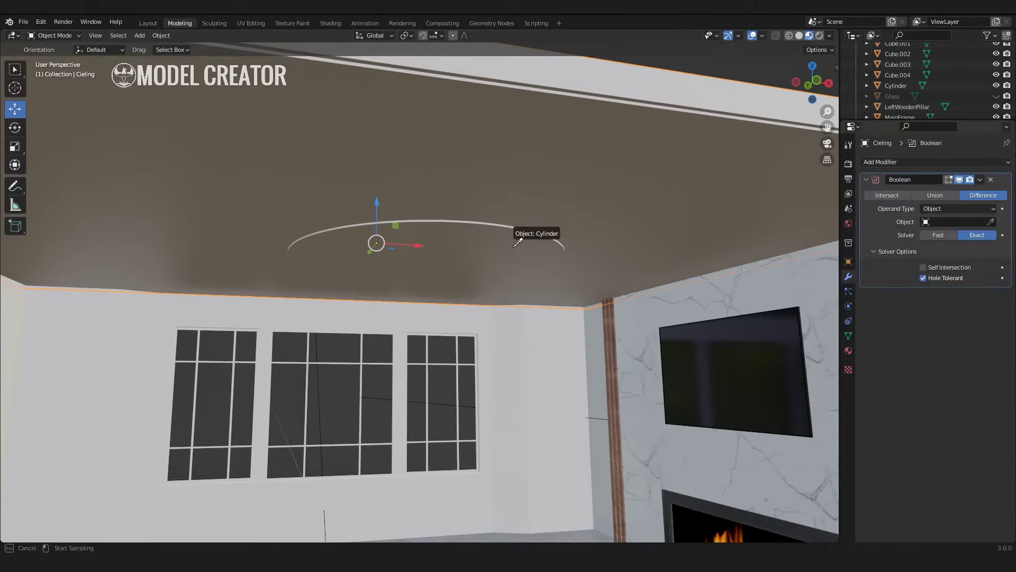
Step: Set Cylinder as the ceiling Boolean's cutter object and hide it to reveal the recess
click(518, 243)
key(h)
scroll(518, 244, up, 3)
mouse_move(488, 244)
middle_down()
mouse_move(472, 281)
mouse_move(508, 284)
mouse_move(594, 363)
mouse_move(514, 363)
mouse_move(511, 398)
mouse_move(504, 320)
mouse_move(526, 204)
middle_up()
scroll(526, 205, down, 5)
click(815, 65)
key(shift+z)
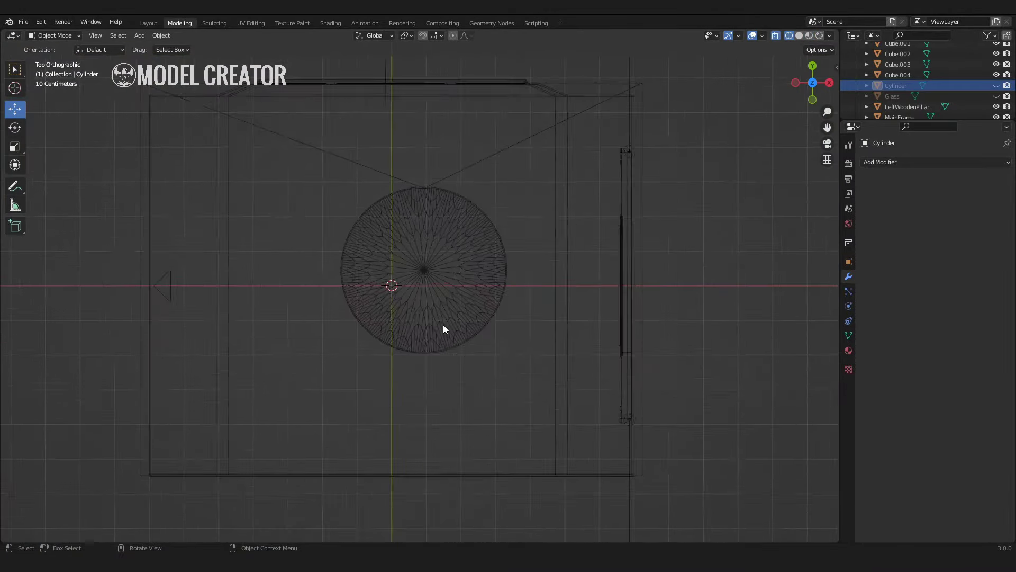
Step: Lower the Cube.005 bar along Z in the front view
key(Tab)
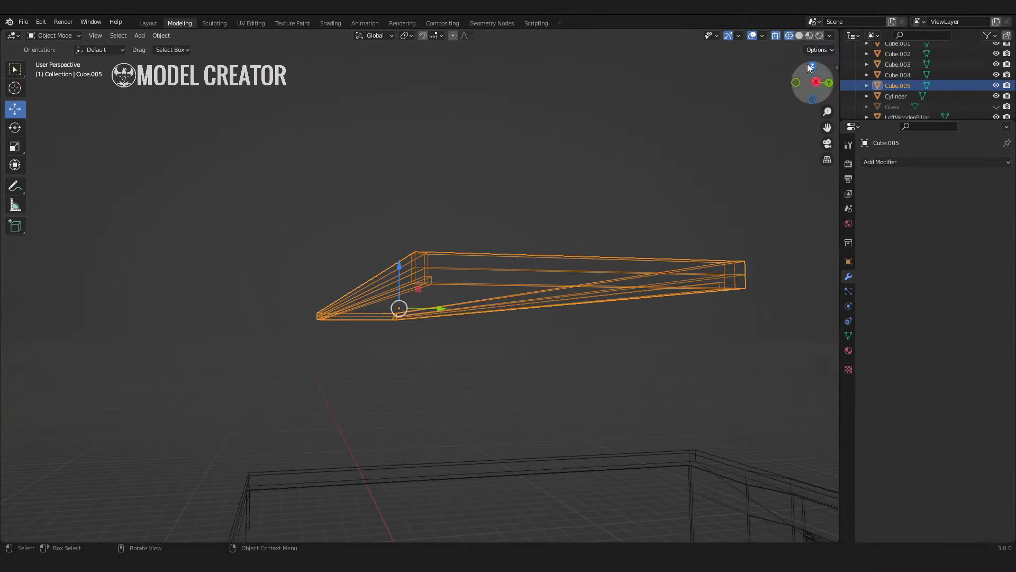
key(KP_1)
key(g)
key(z)
click(370, 488)
middle_drag(371, 489, 384, 186)
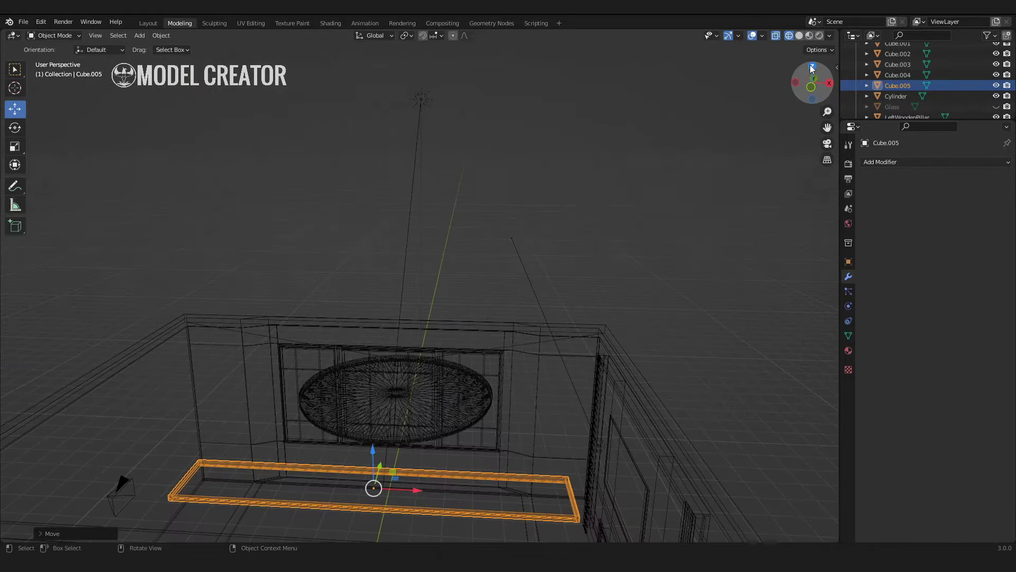
key(KP_7)
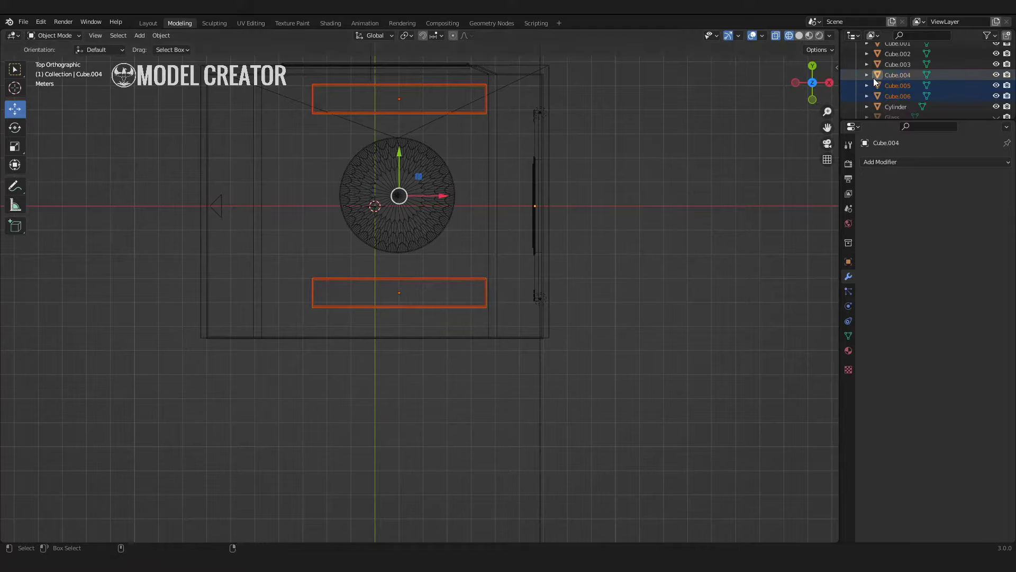
scroll(898, 108, down, 2)
Step: Move the Cylinder along X to recentre the ceiling circle
click(435, 204)
key(g)
key(x)
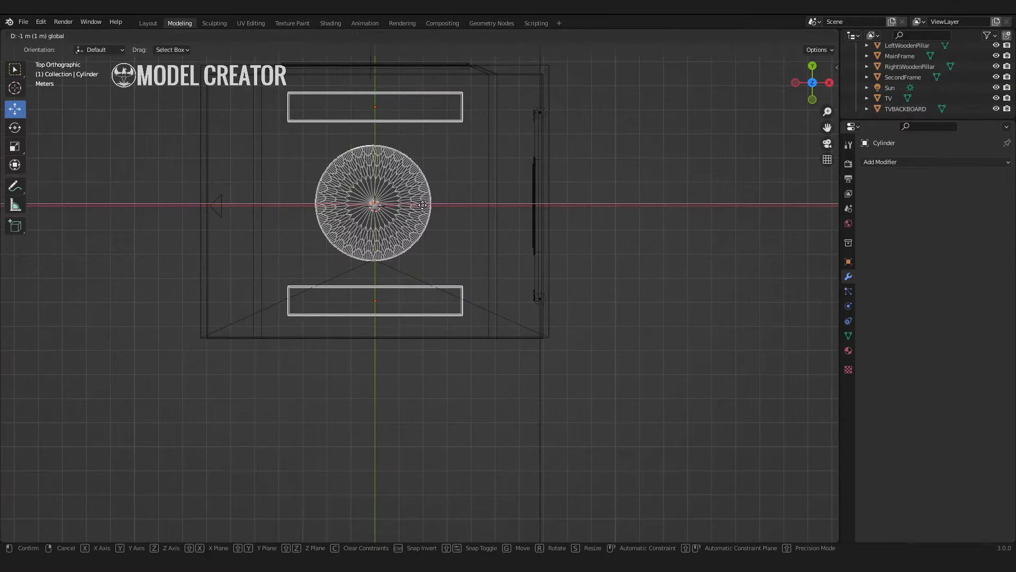
click(421, 205)
mouse_move(660, 211)
middle_down()
mouse_move(429, 306)
mouse_move(456, 291)
middle_up()
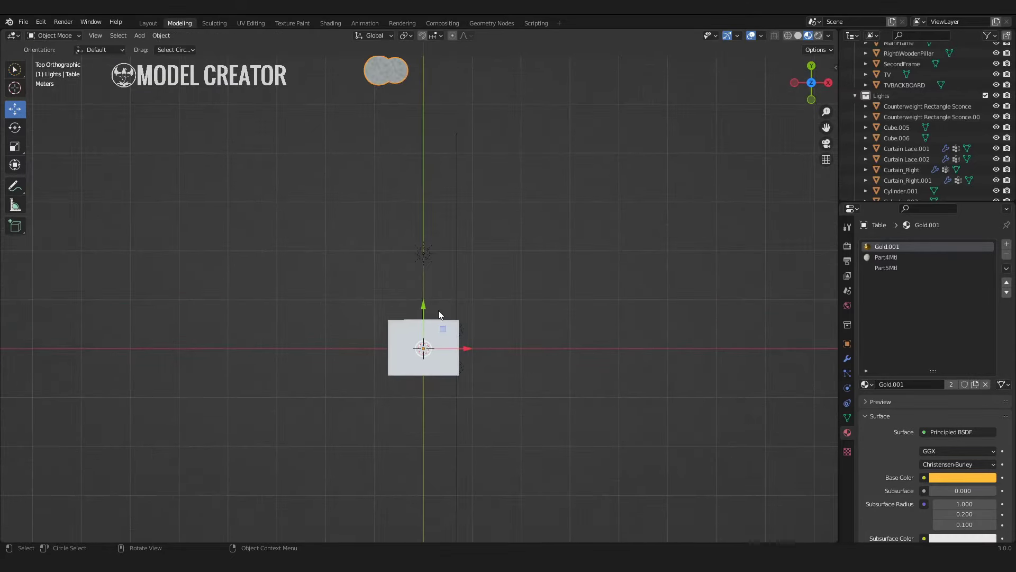
Step: Place the gold table set beneath the ceiling circle
click(438, 96)
scroll(431, 254, up, 3)
key(shift+z)
scroll(379, 229, up, 3)
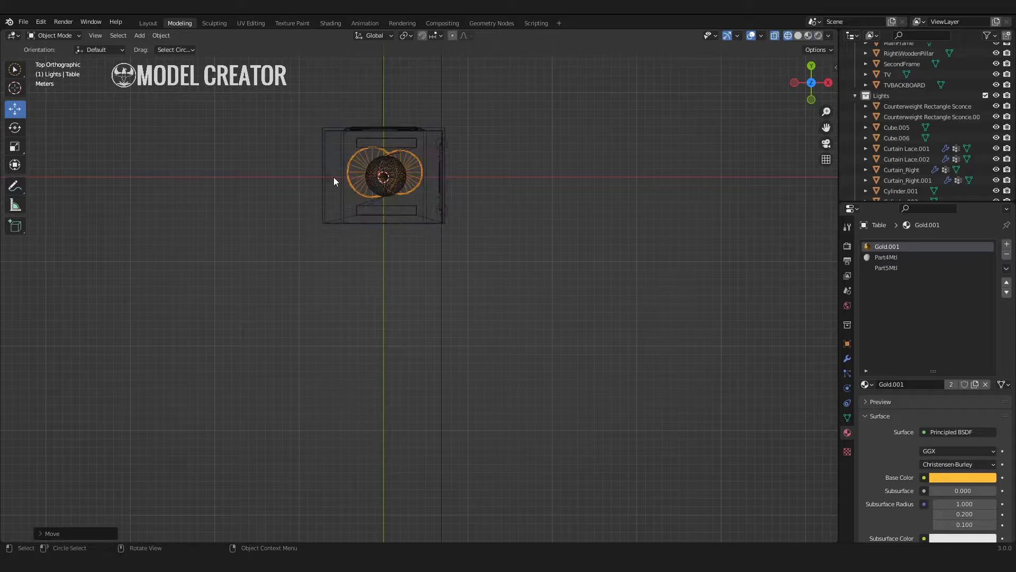
scroll(358, 185, up, 3)
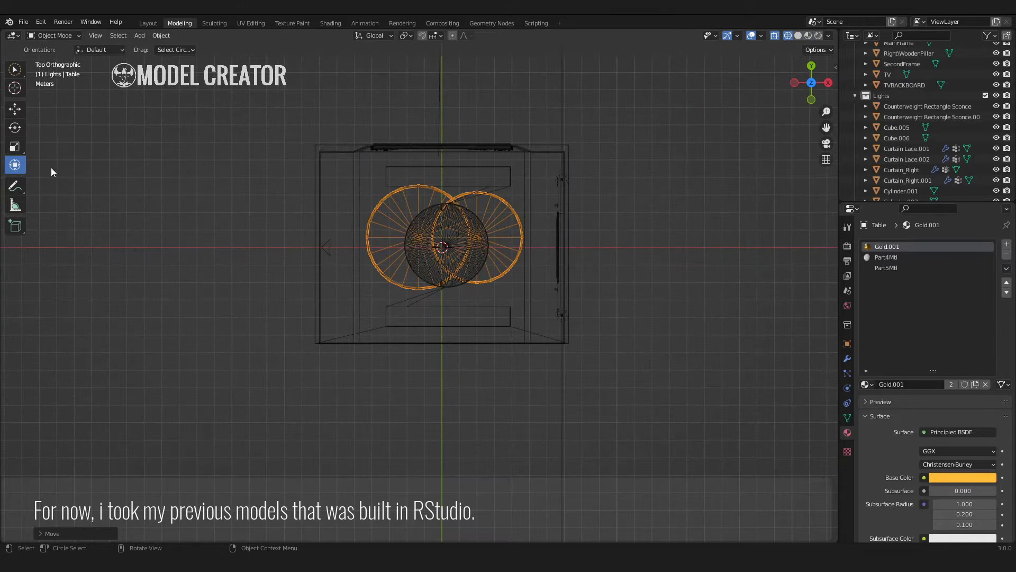
scroll(478, 338, down, 8)
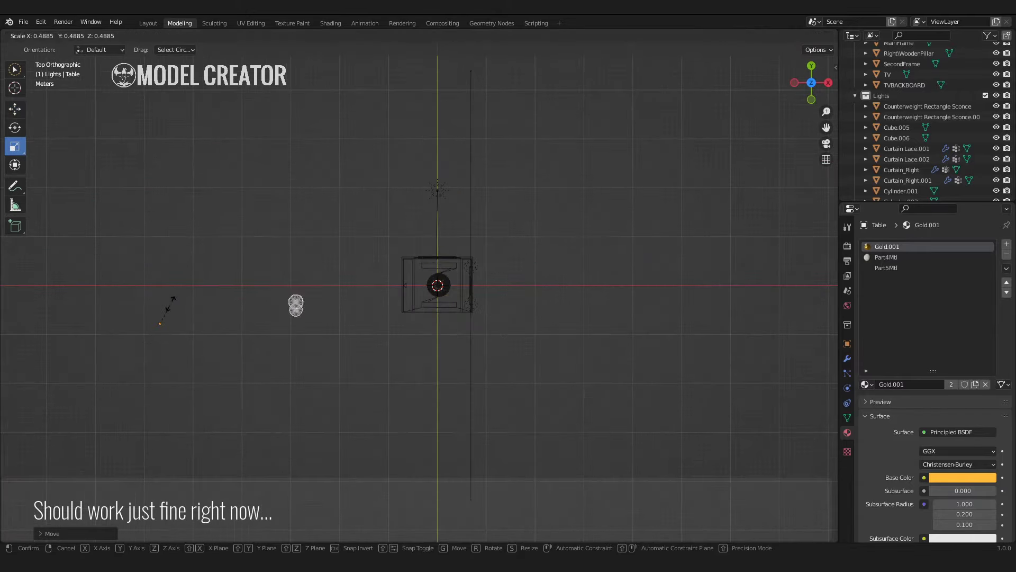
click(168, 306)
click(14, 109)
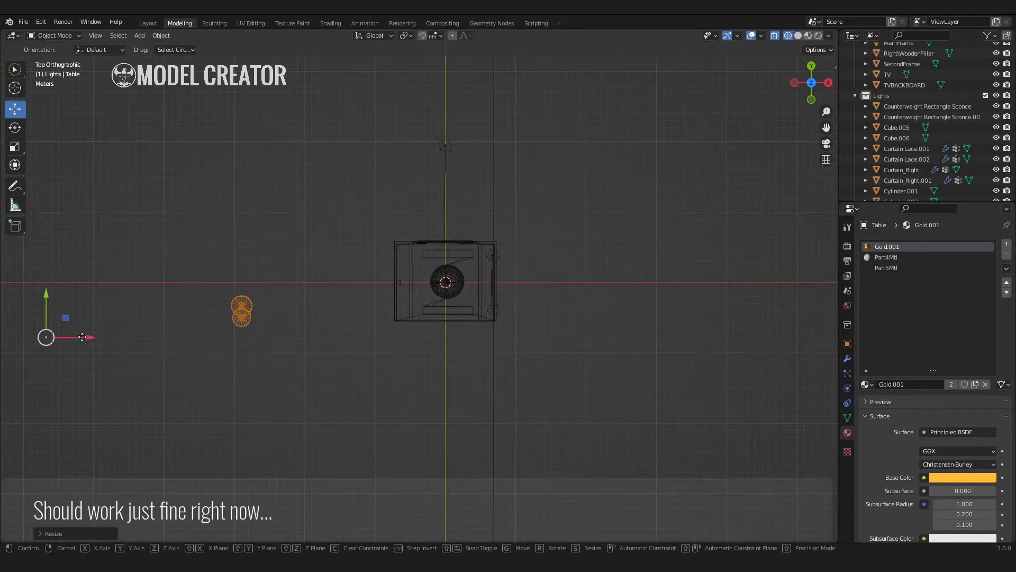
middle_drag(15, 109, 1, 111)
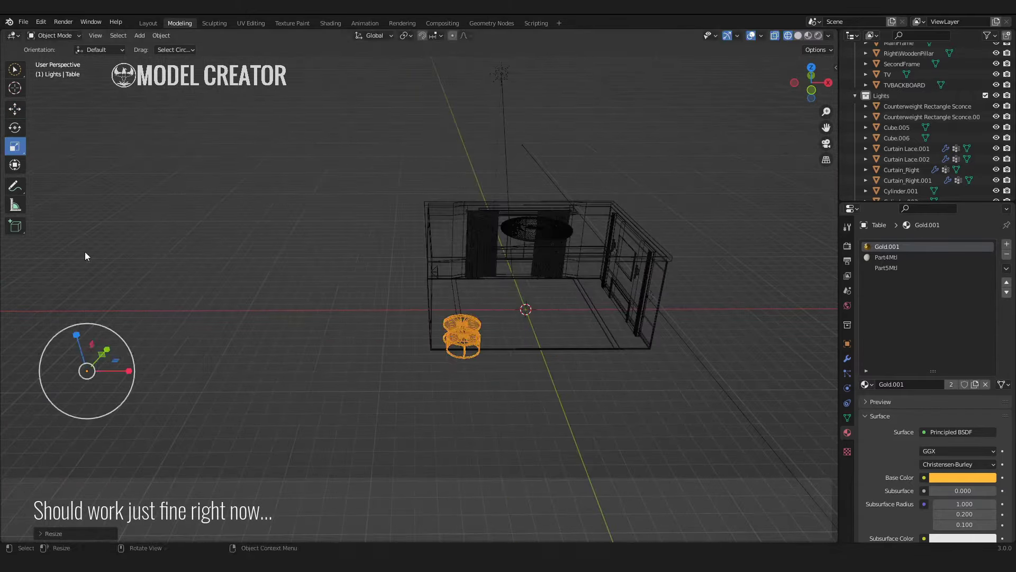
drag(220, 363, 219, 278)
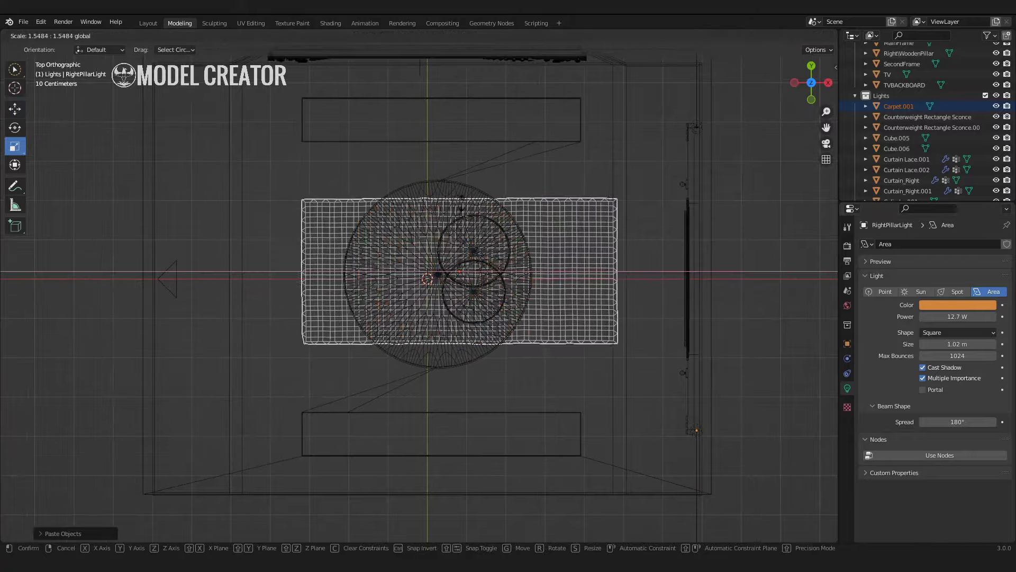
Step: Scale Carpet.001 along Y into a square
key(Return)
key(s)
key(y)
click(472, 270)
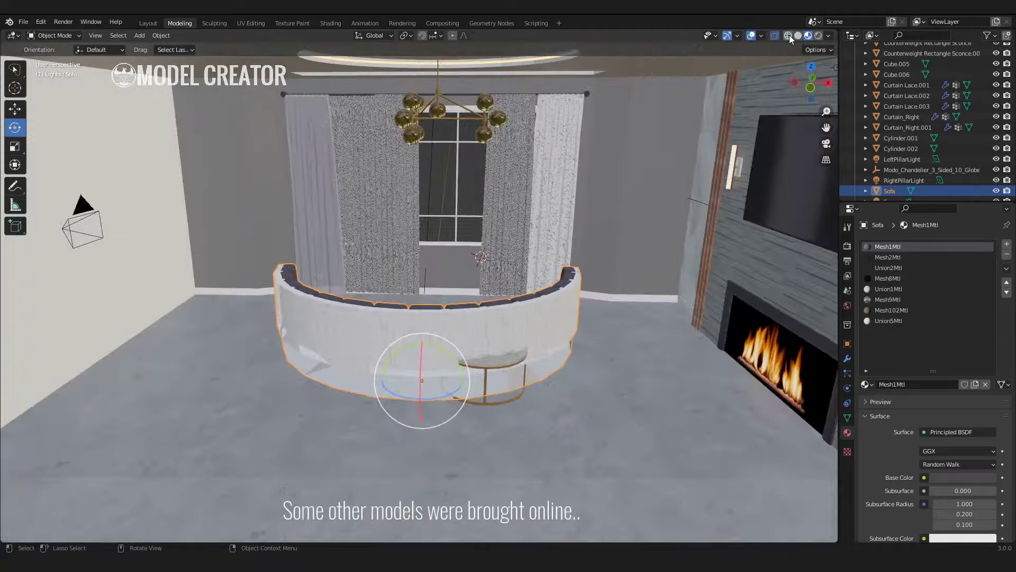
Step: Rotate the curved sofa 90 degrees and move it around the coffee table, facing the fireplace
click(789, 34)
key(KP_7)
key(r)
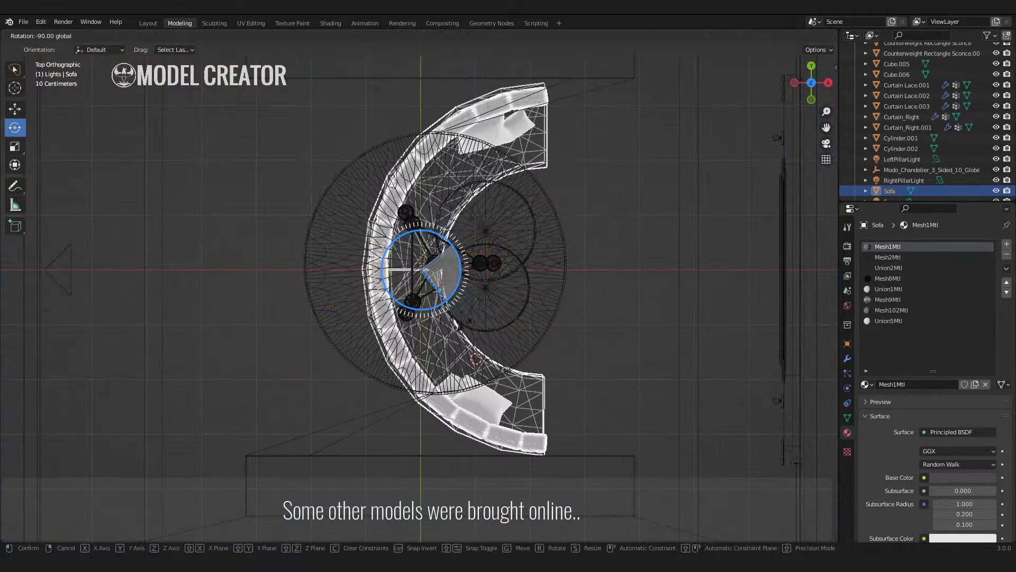
click(455, 259)
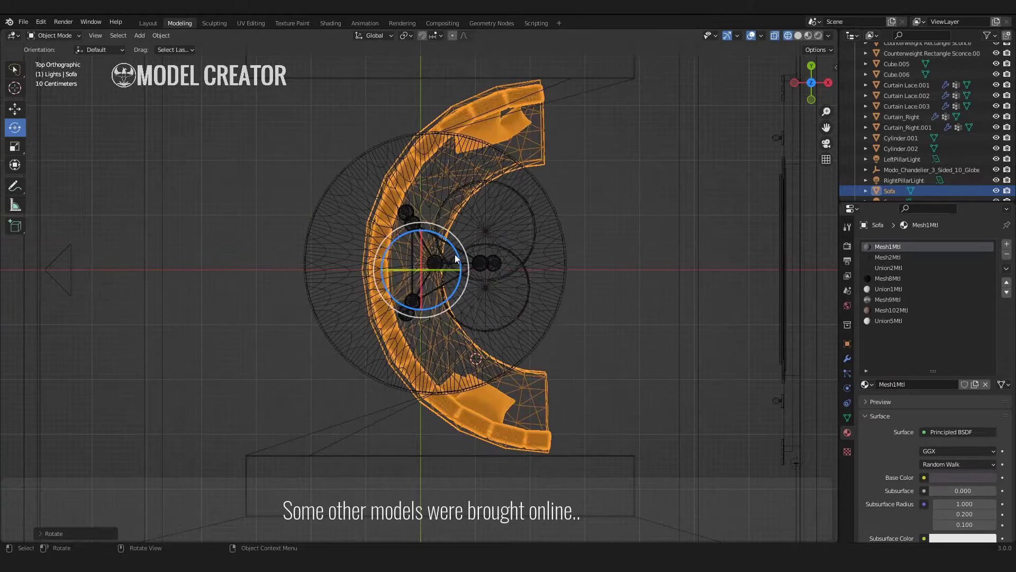
key(g)
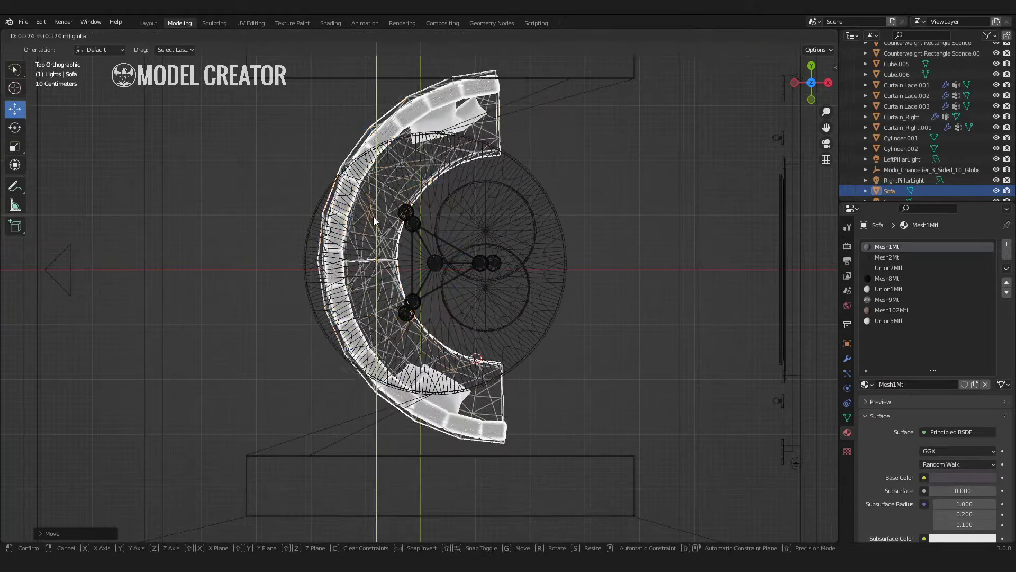
click(373, 220)
key(KP_0)
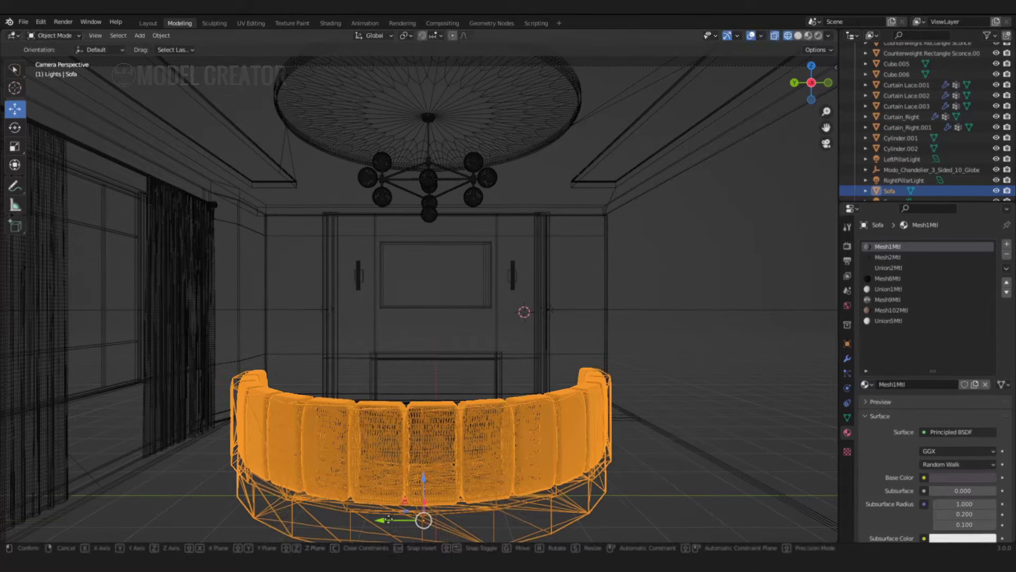
click(389, 520)
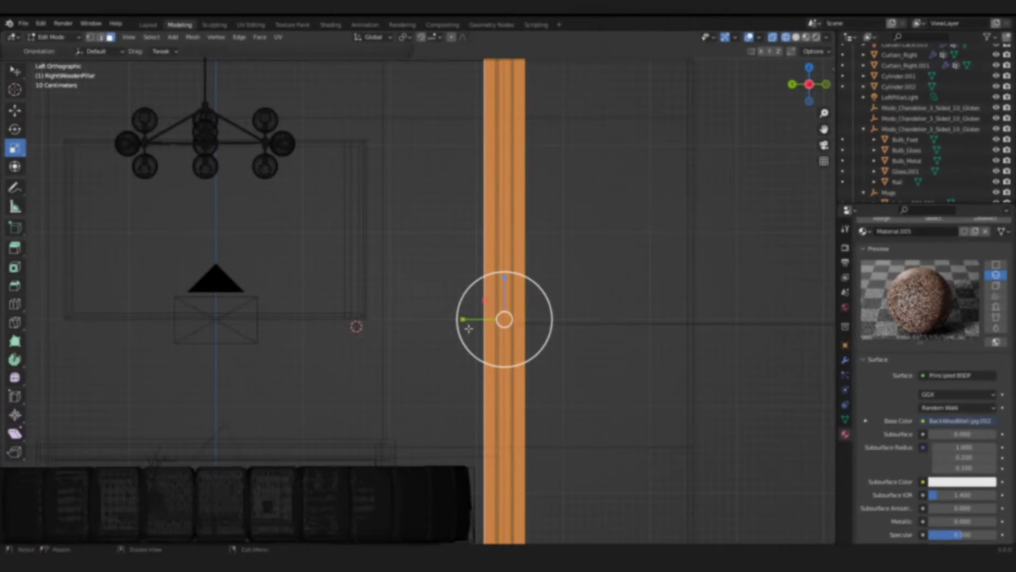
Step: Halve the right wooden pillar's width and replace the left pillar with a copy of it
drag(468, 329, 486, 320)
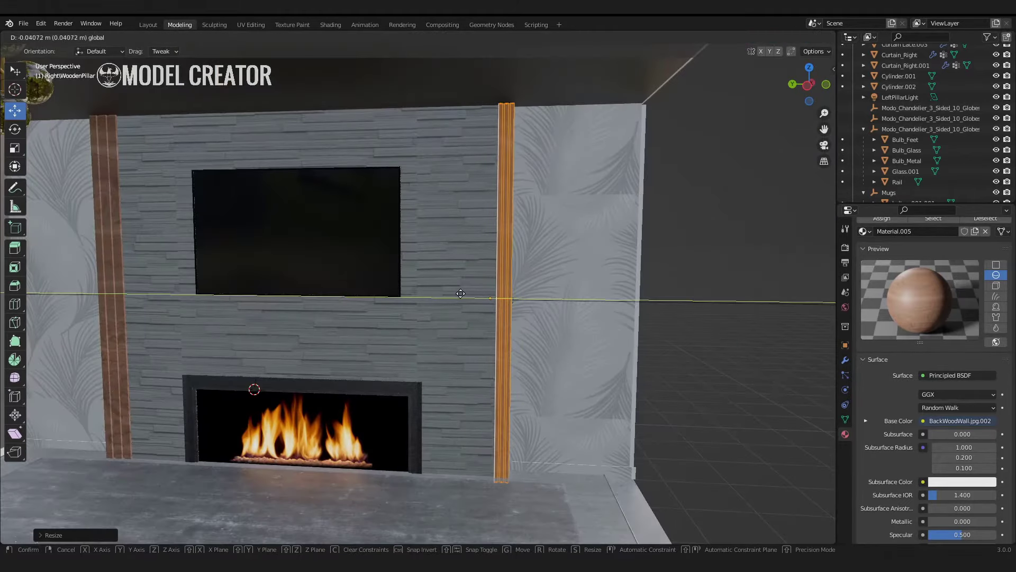
click(461, 293)
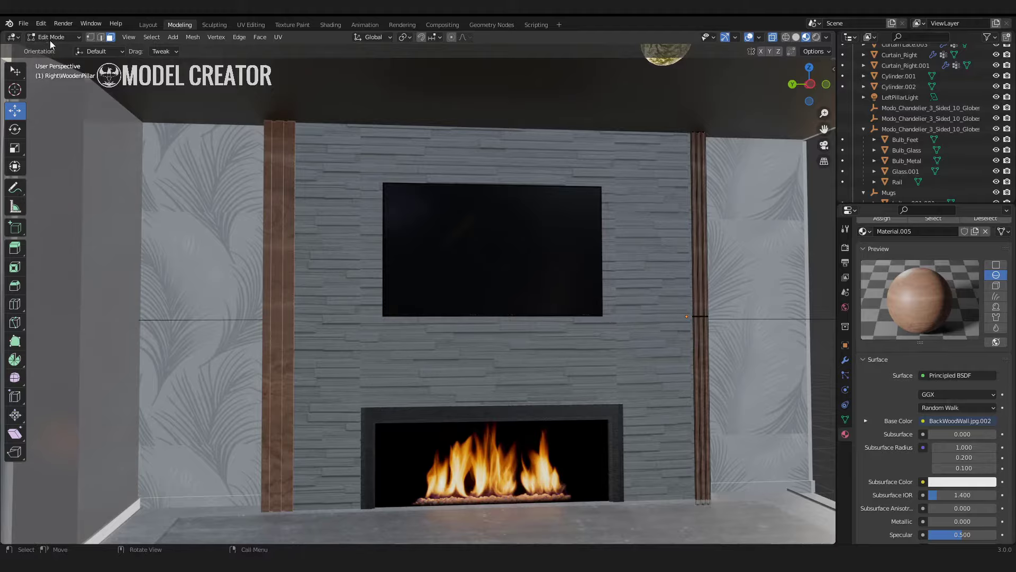
key(Tab)
key(Delete)
click(710, 342)
click(384, 352)
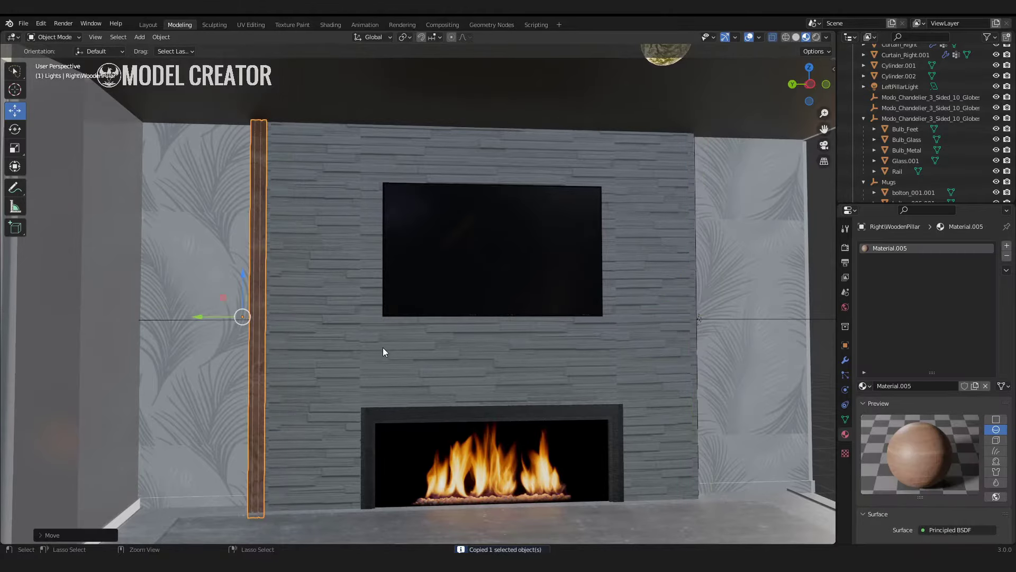
click(549, 342)
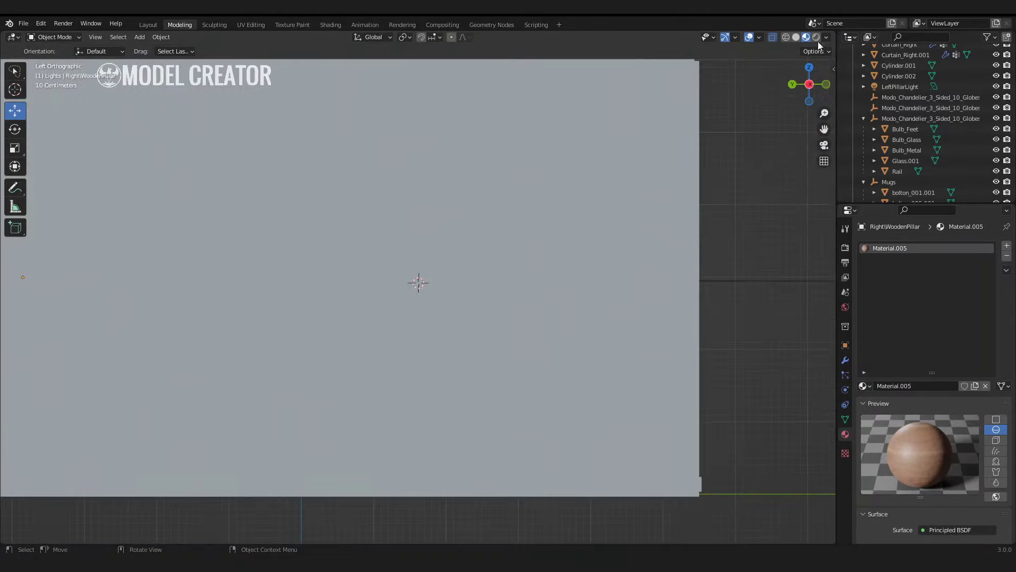
Step: Check the pillar alignment and reposition the palm tree beside the fireplace wall
key(KP_0)
mouse_move(467, 348)
middle_down()
mouse_move(438, 356)
mouse_move(599, 313)
middle_up()
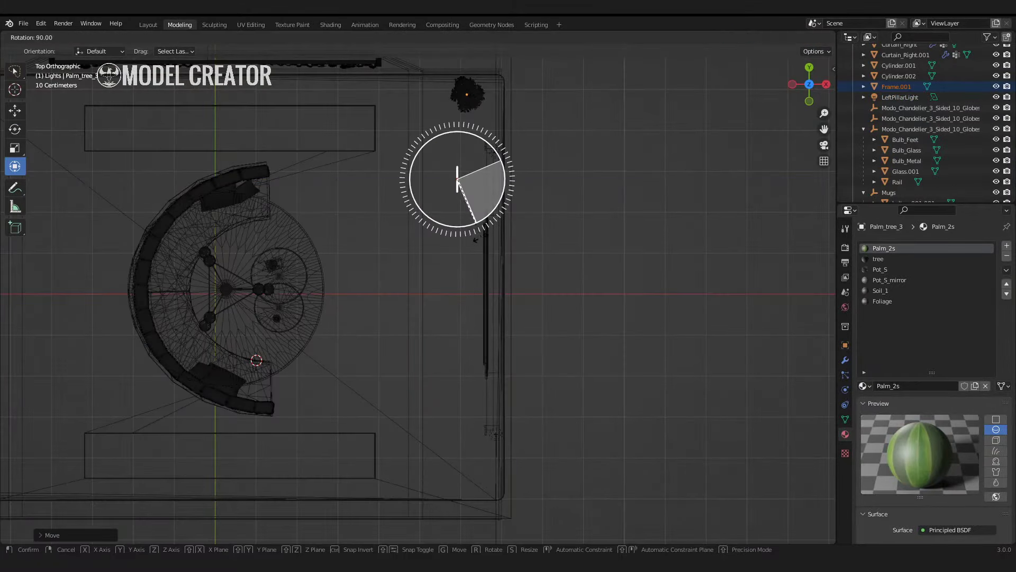
click(475, 239)
mouse_move(474, 239)
middle_down()
mouse_move(517, 239)
mouse_move(508, 159)
middle_up()
click(198, 324)
scroll(198, 323, up, 5)
Step: Inspect the wall's material slots in Material Preview shading
middle_drag(604, 351, 349, 330)
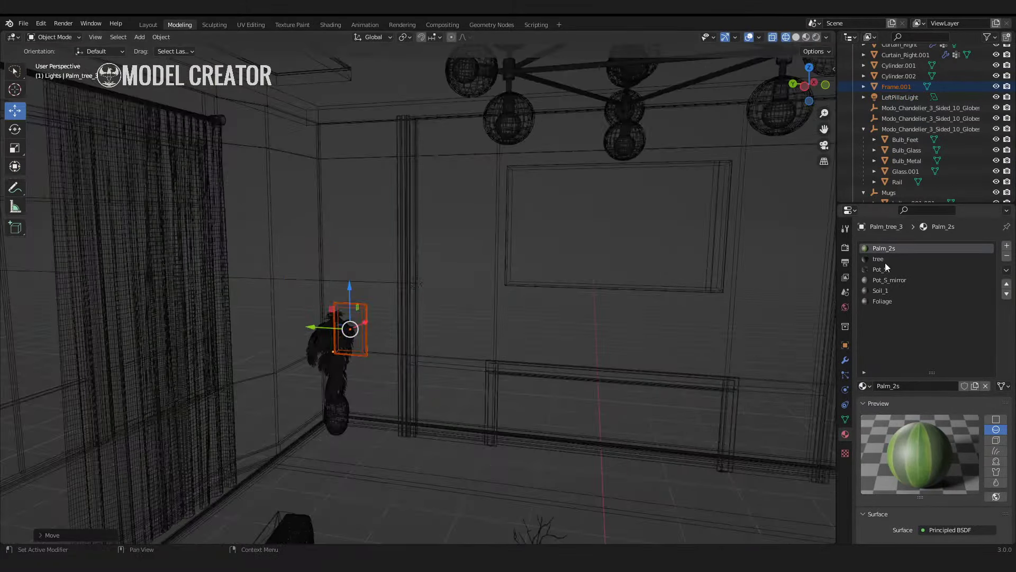
key(shift+z)
click(888, 290)
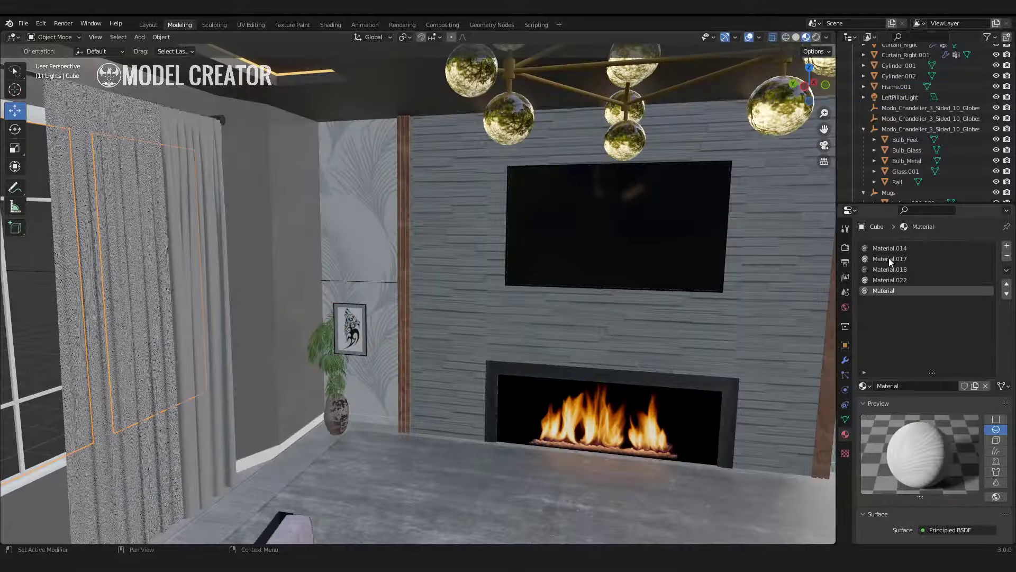
click(889, 248)
Step: Slide Frame.001 along X onto the wallpapered panel beside the fireplace
click(986, 386)
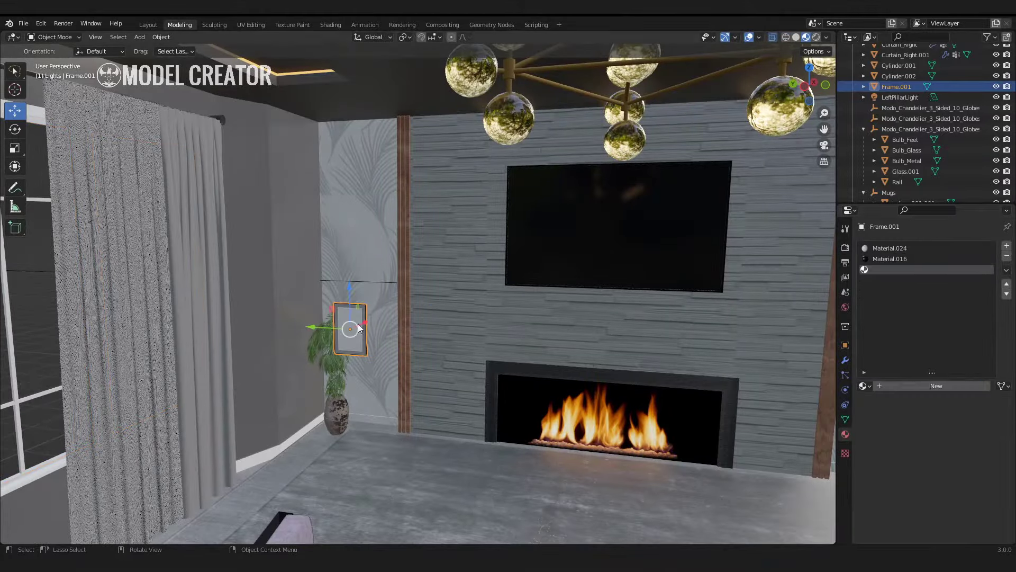
mouse_move(529, 265)
middle_down()
mouse_move(422, 208)
mouse_move(739, 336)
middle_up()
key(KP_7)
key(shift+z)
shift+middle_drag(674, 163, 354, 337)
key(g)
key(x)
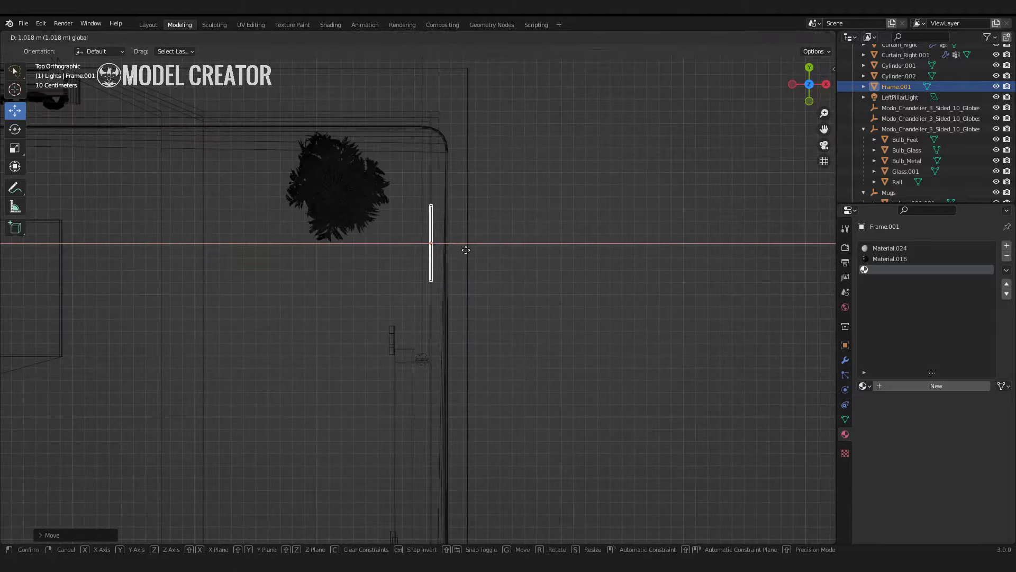
key(ctrl+KP_3)
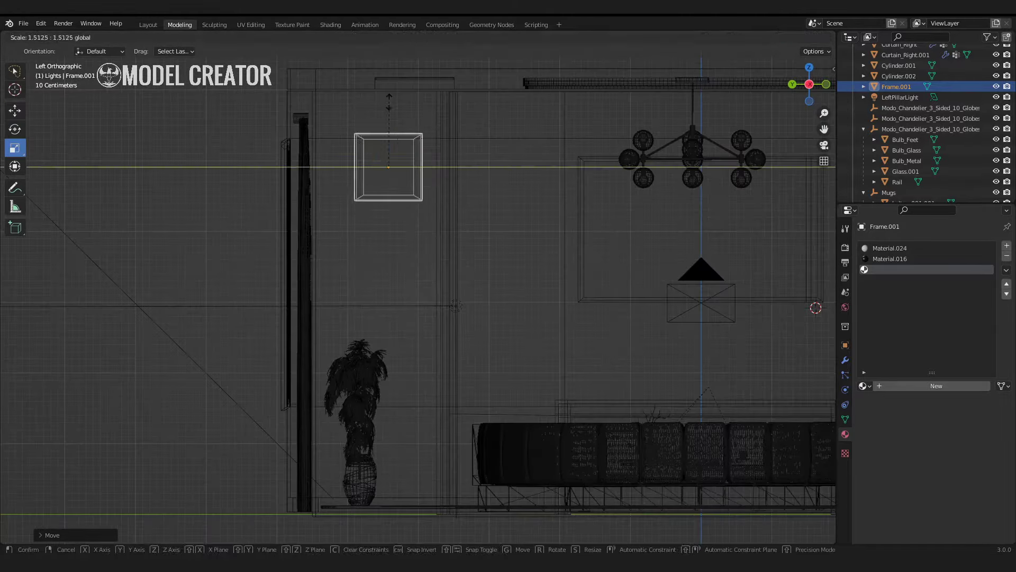
click(414, 269)
middle_drag(414, 269, 567, 259)
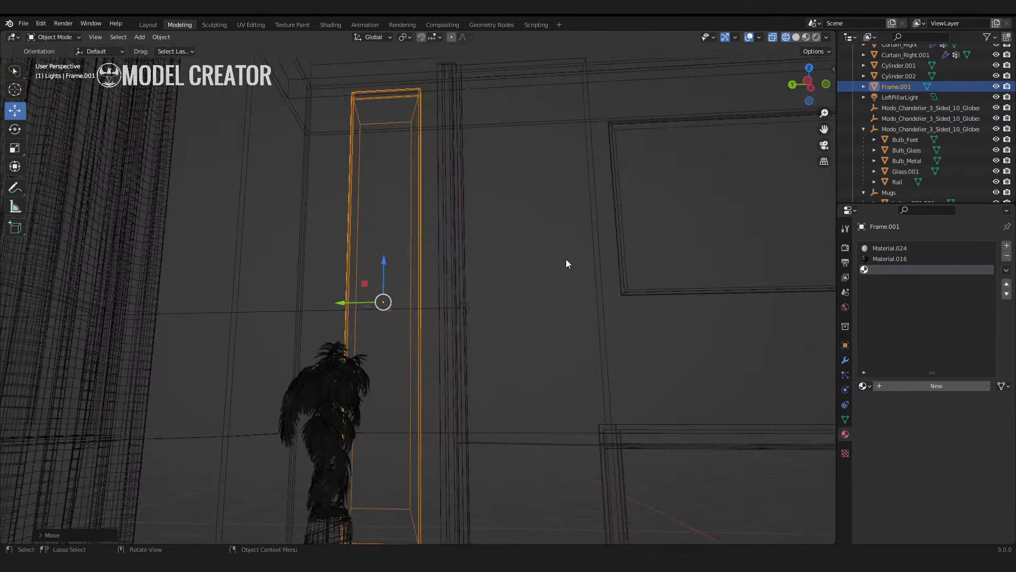
Step: Scale Frame.001 to fit the wall panel
key(shift+z)
key(s)
click(384, 265)
middle_drag(384, 265, 351, 300)
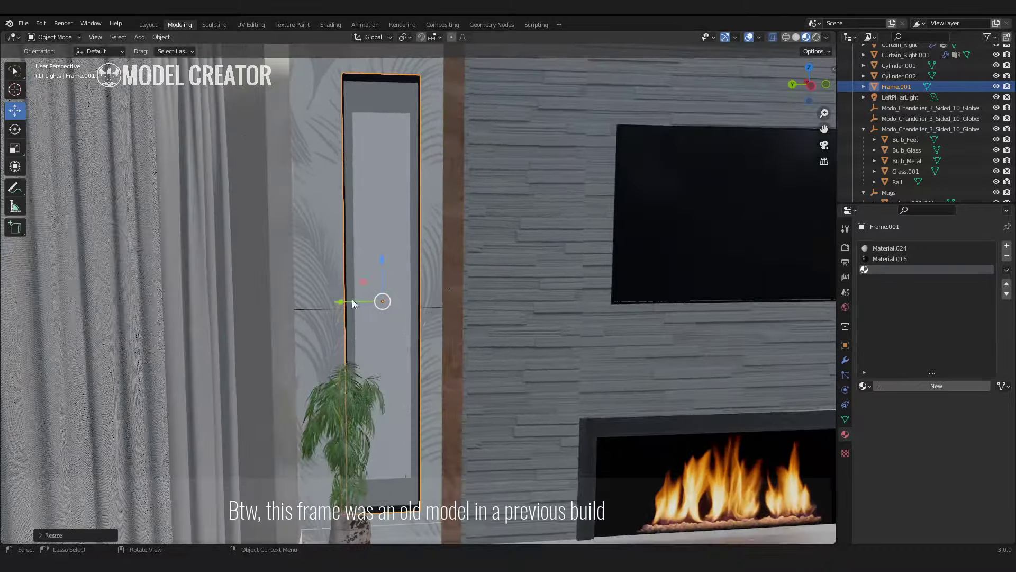
Step: In Edit Mode, select and scale the frame's top border
key(Tab)
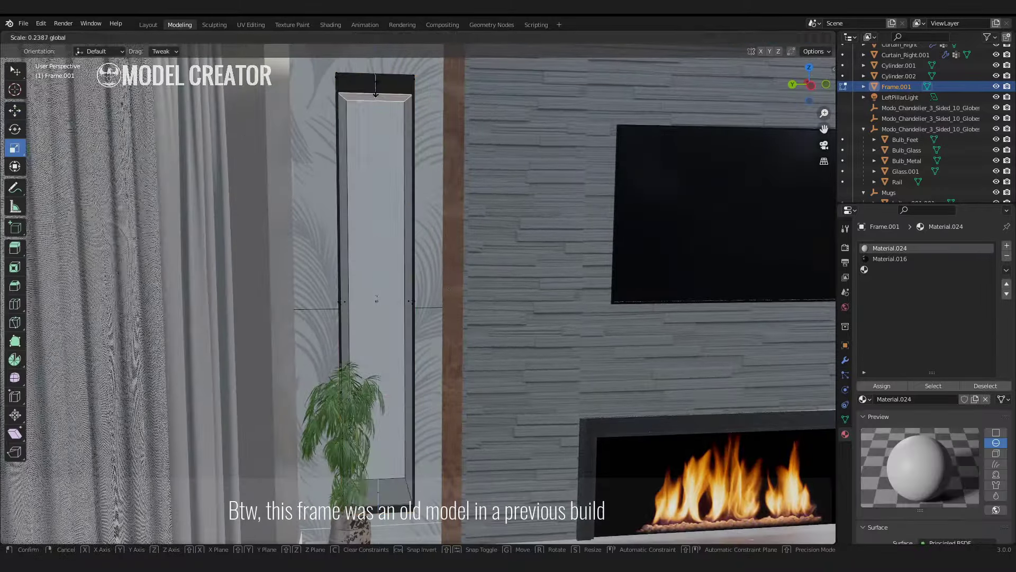
click(376, 75)
key(KP_Decimal)
key(shift+space)
key(s)
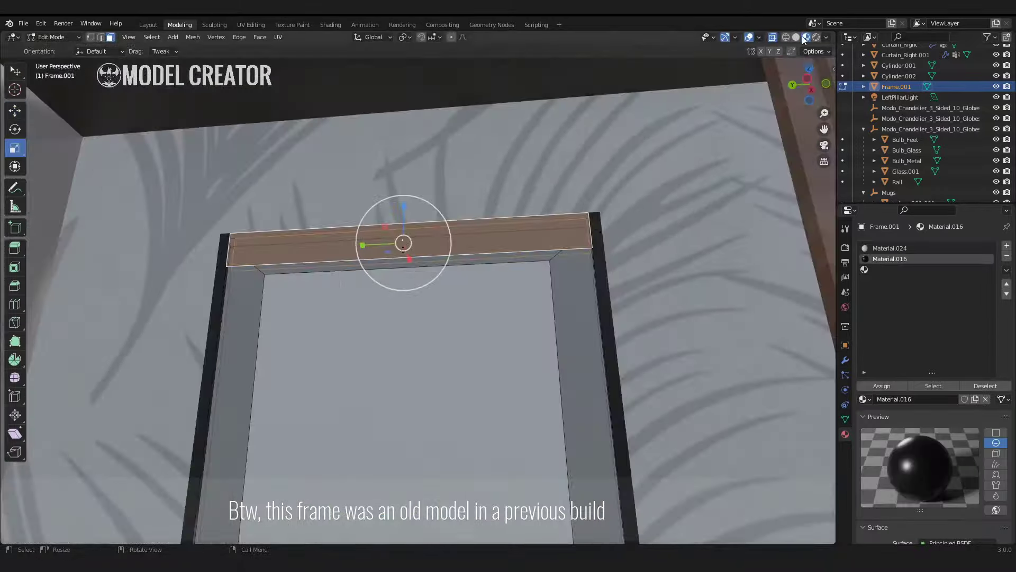
key(shift+z)
key(shift+z)
Step: Resize the frame's bottom faces to stretch it into a tall narrow frame
click(15, 110)
scroll(607, 390, down, 3)
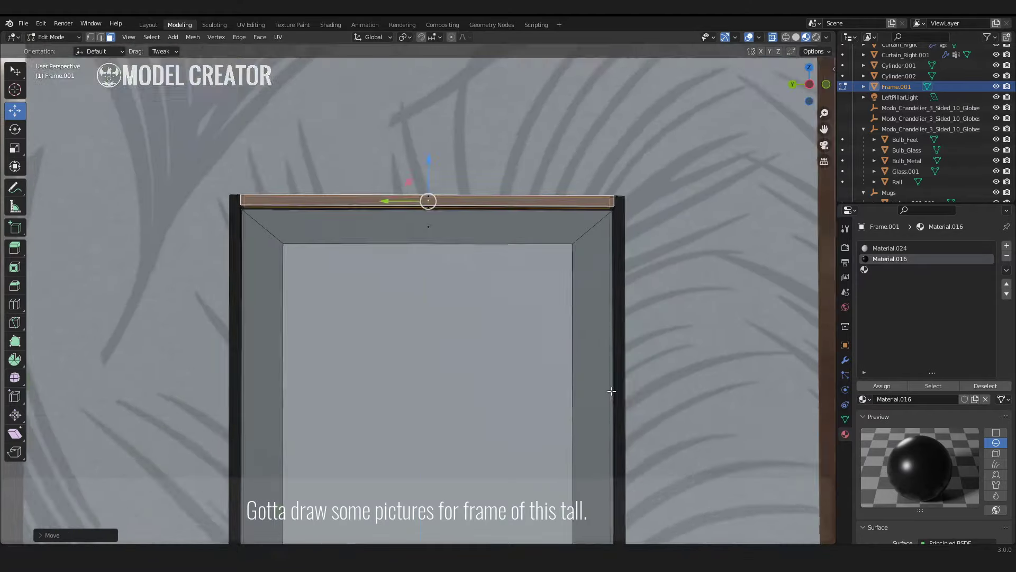
middle_drag(608, 390, 464, 341)
click(371, 373)
key(g)
key(Escape)
key(ctrl+z)
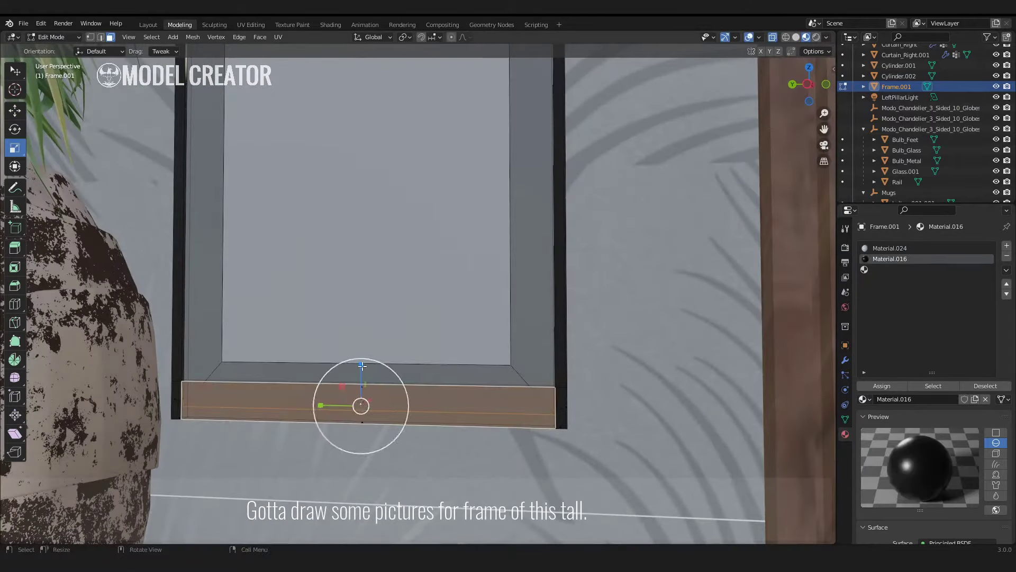
click(374, 387)
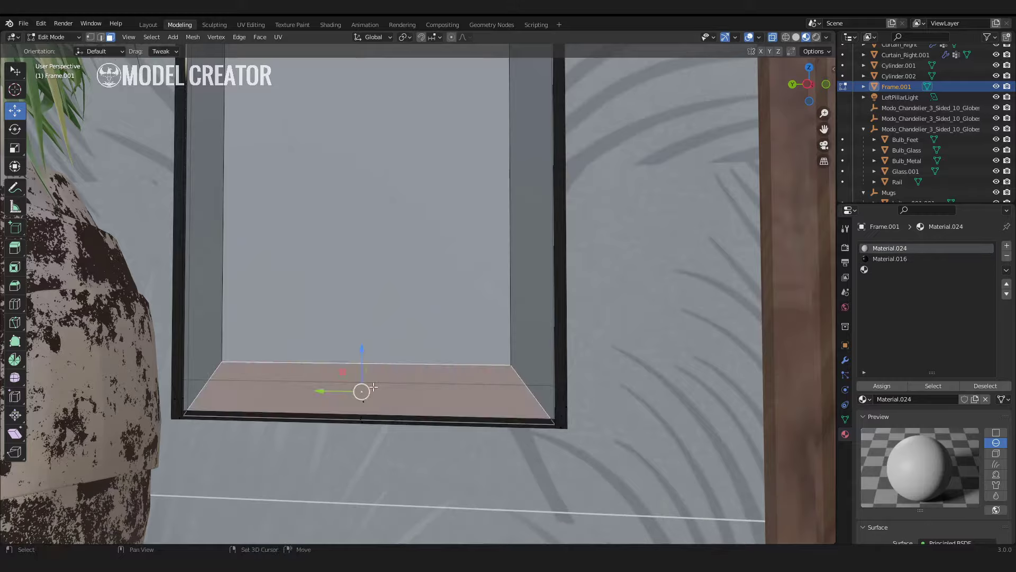
click(364, 363)
middle_drag(364, 362, 390, 429)
scroll(341, 386, down, 5)
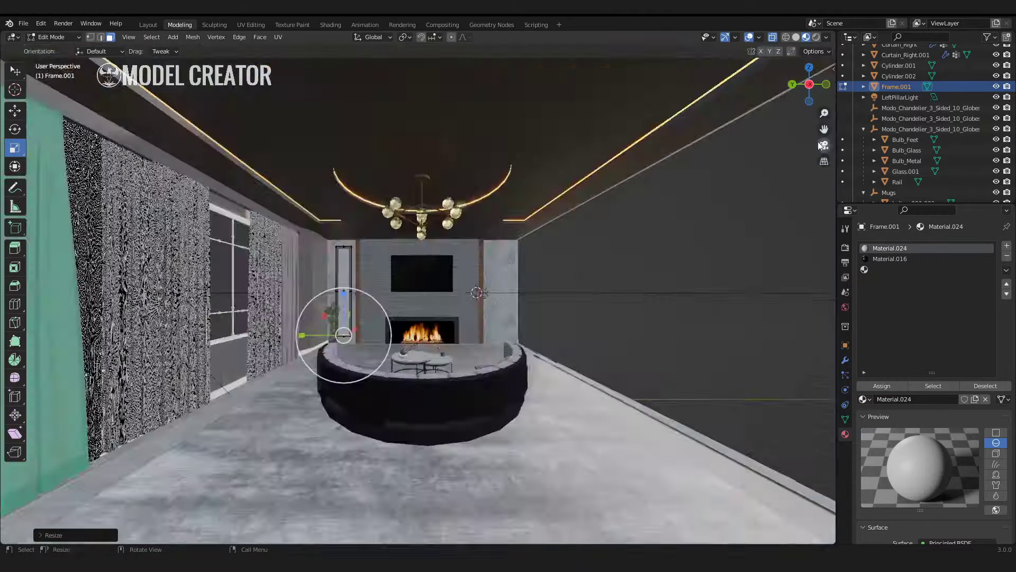
scroll(335, 233, up, 3)
middle_drag(335, 233, 446, 248)
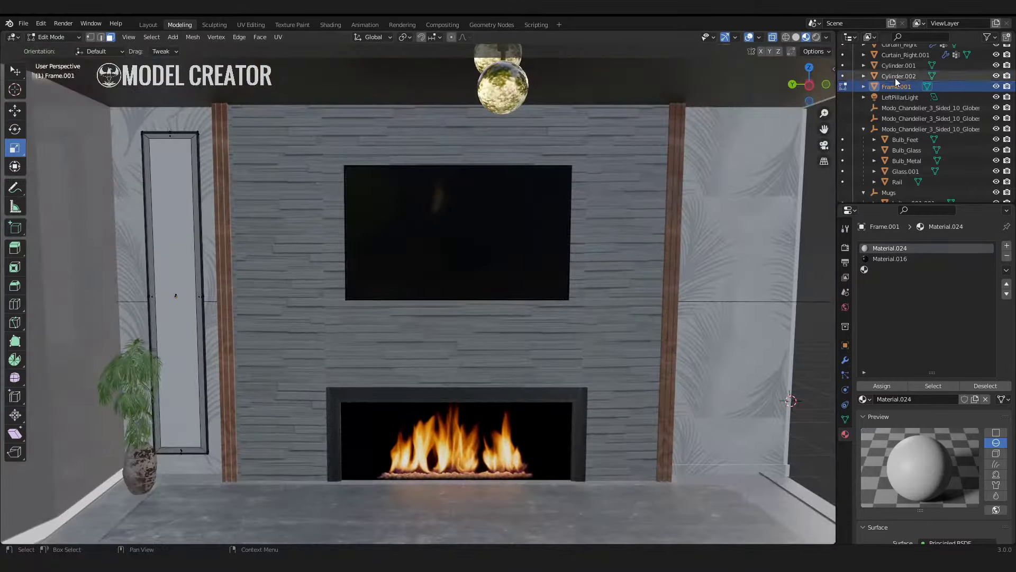
Step: Back in Object Mode, duplicate the tall frame and move the copy along X to the right panel
key(Tab)
key(g)
key(x)
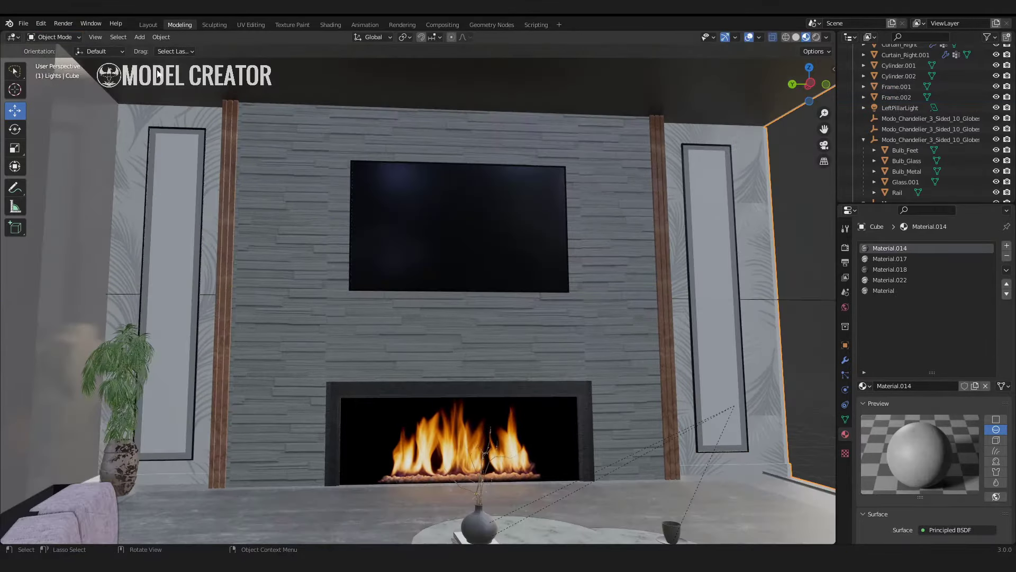
middle_drag(716, 431, 689, 453)
Step: Select the wall's baseboard trim face in Edit Mode using wireframe view
key(Tab)
mouse_move(795, 435)
middle_down()
mouse_move(664, 411)
mouse_move(431, 473)
mouse_move(486, 475)
mouse_move(370, 440)
mouse_move(442, 397)
mouse_move(598, 440)
mouse_move(409, 341)
mouse_move(400, 381)
mouse_move(339, 371)
mouse_move(851, 303)
middle_up()
key(shift+z)
click(338, 371)
key(shift+z)
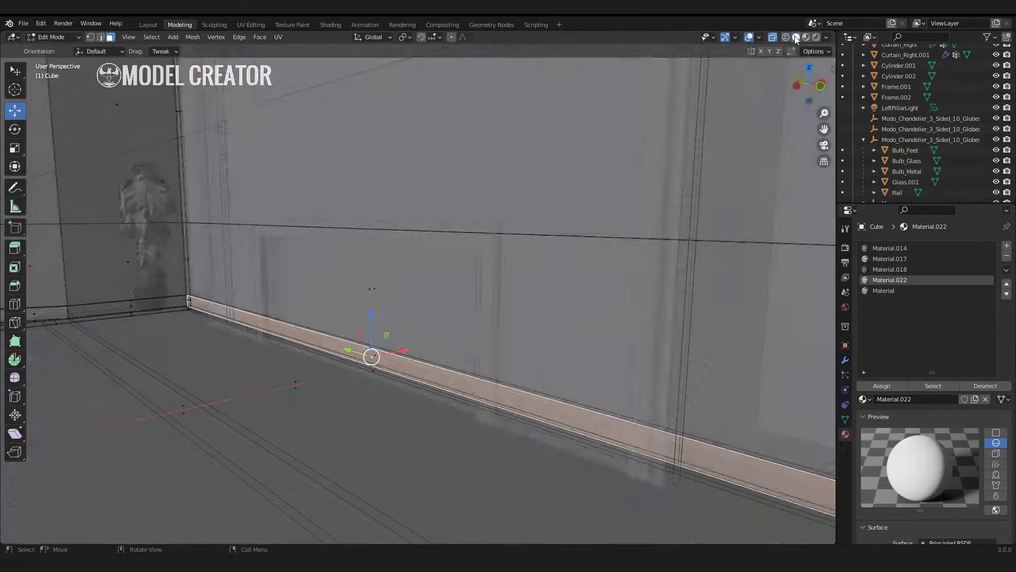
mouse_move(476, 344)
middle_down()
mouse_move(586, 300)
mouse_move(442, 372)
mouse_move(415, 277)
middle_up()
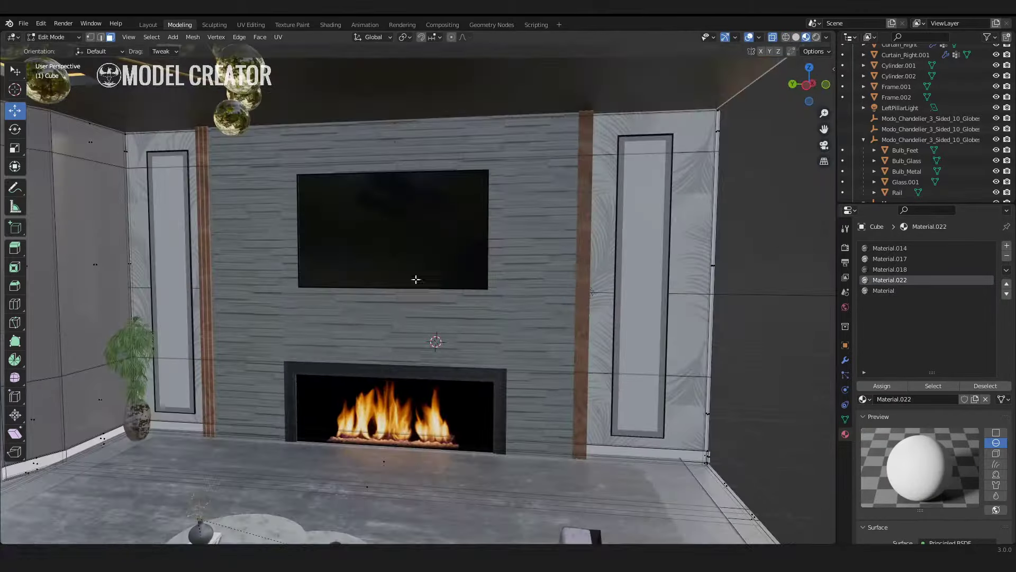
key(KP_0)
key(shift+z)
key(shift+z)
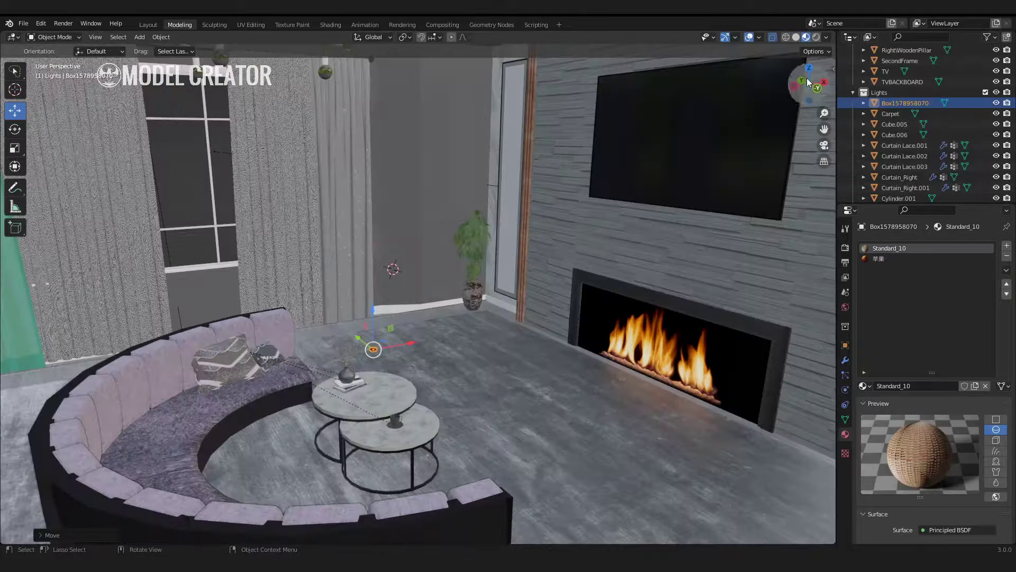
click(819, 72)
key(KP_7)
key(shift+z)
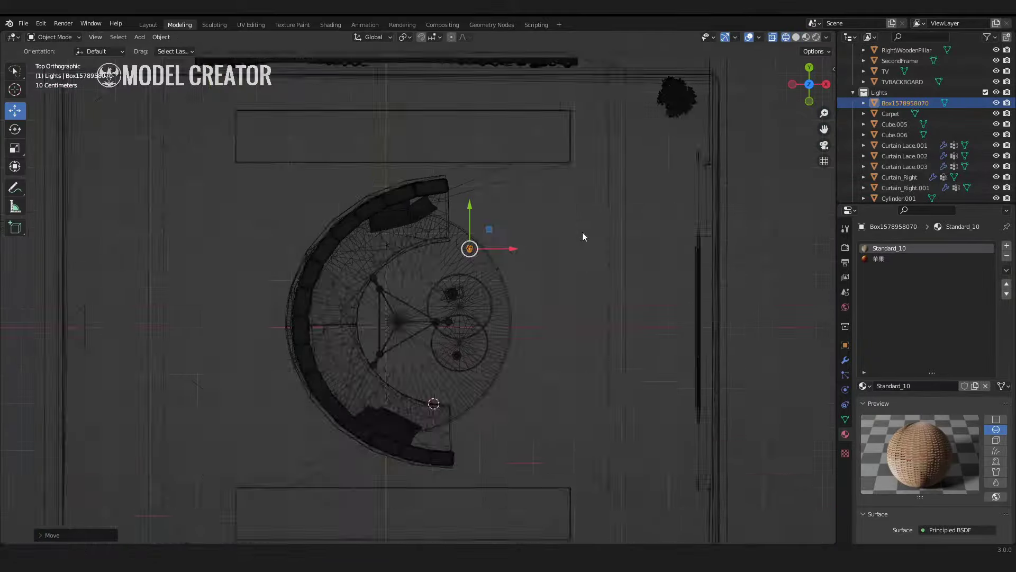
scroll(582, 233, up, 4)
key(g)
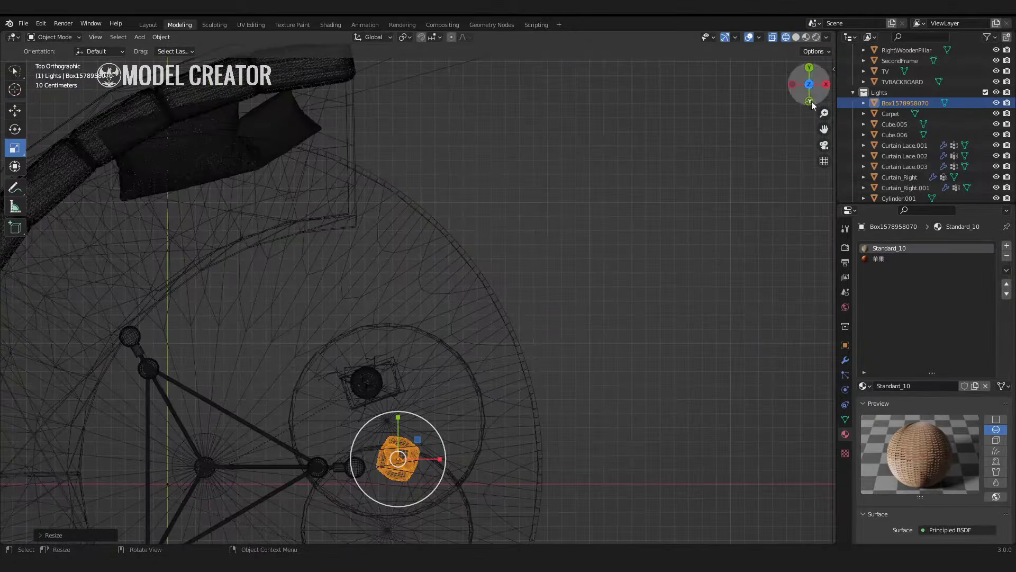
drag(813, 106, 2, 147)
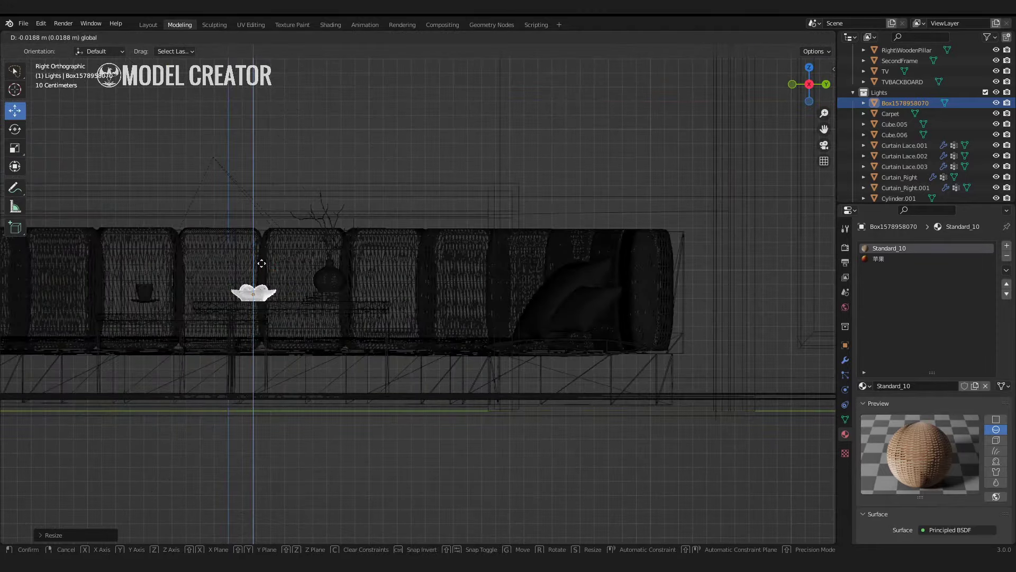
middle_drag(261, 263, 378, 311)
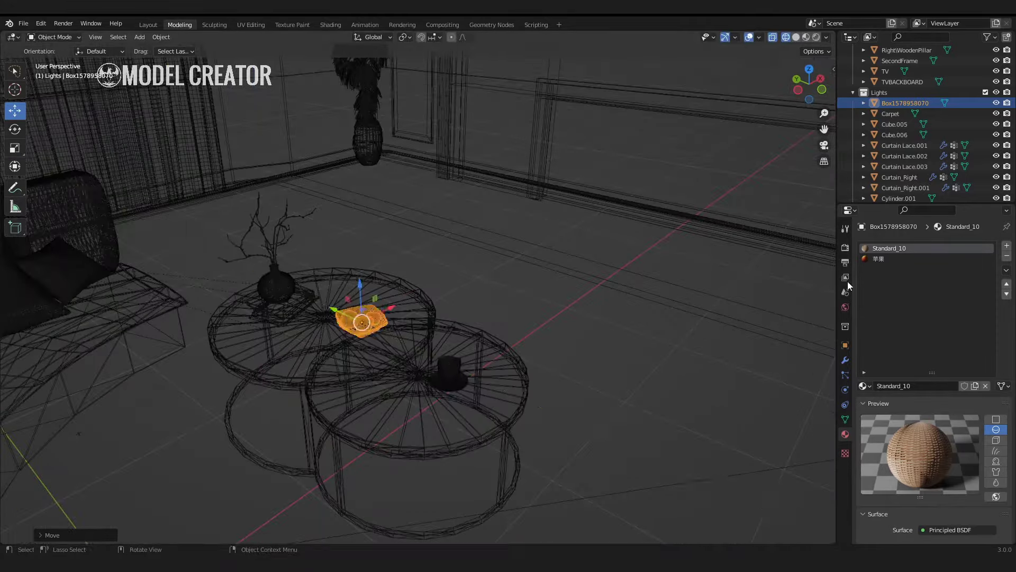
key(KP_0)
key(alt+a)
key(shift+z)
Step: Resize the fruit bowl to sit neatly on the coffee table
key(s)
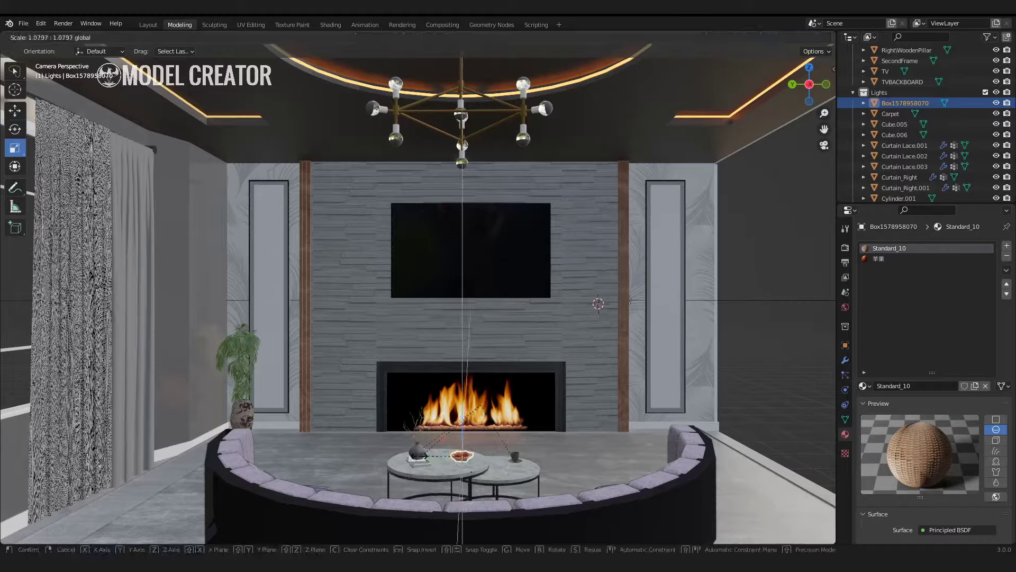
key(KP_7)
key(Escape)
mouse_move(357, 302)
middle_down()
mouse_move(537, 267)
mouse_move(608, 226)
mouse_move(492, 301)
mouse_move(550, 372)
middle_up()
Step: Copy and paste the right wooden pillar beside the TV backboard
click(551, 372)
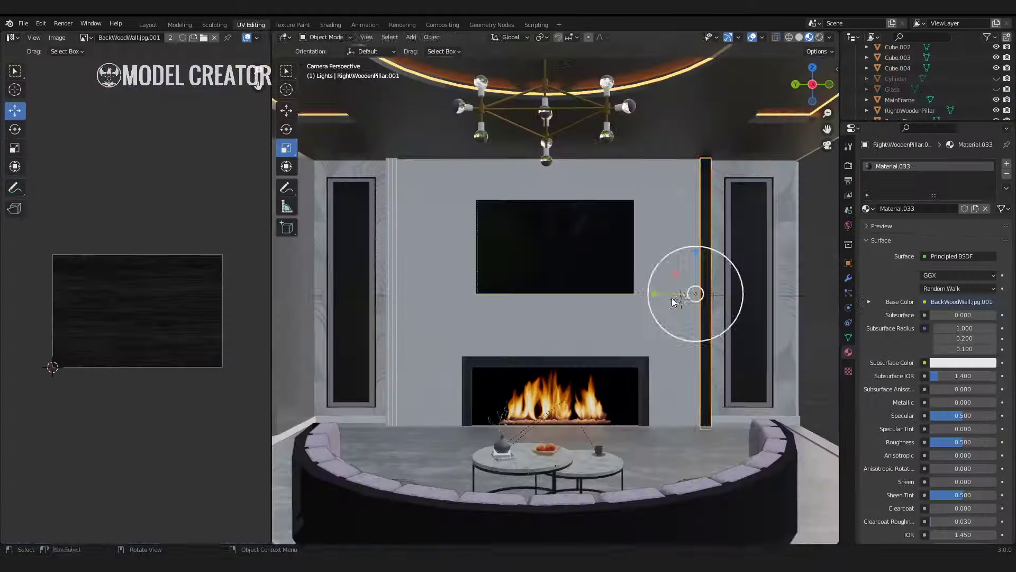
click(660, 286)
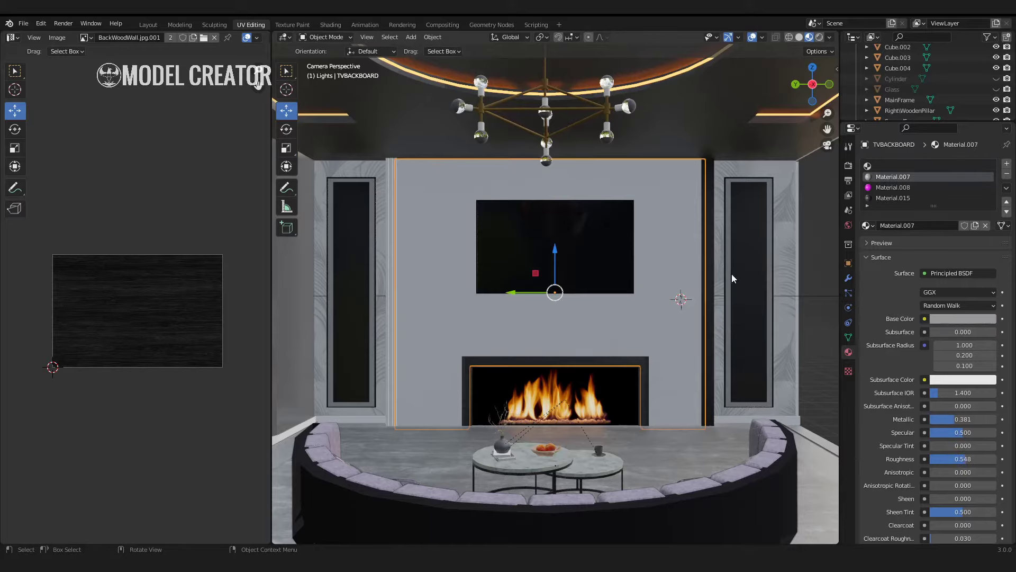
click(704, 280)
key(ctrl+c)
key(ctrl+v)
key(g)
key(y)
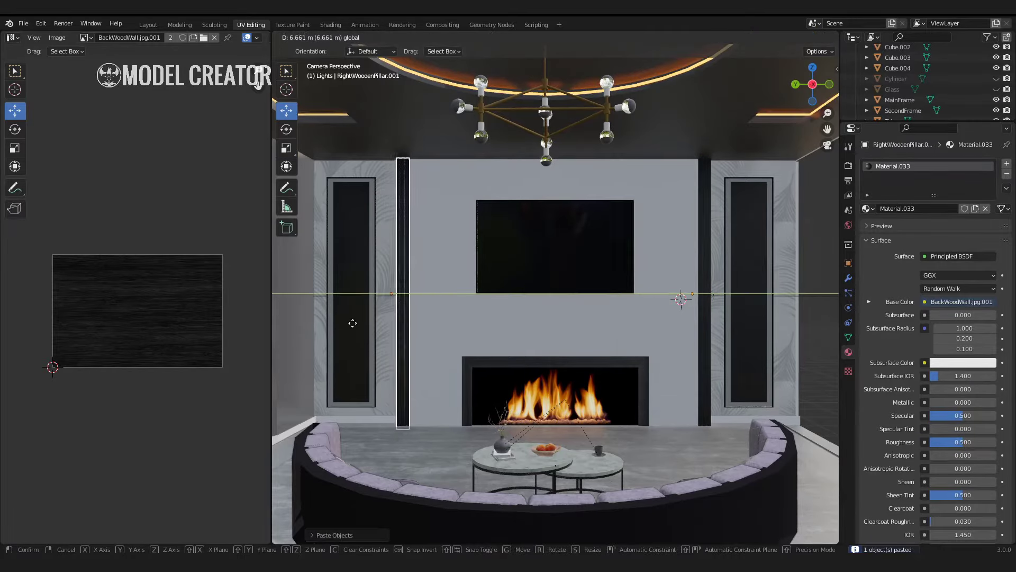
Step: Position the pillar copy along Y on the left of the TV backboard
key(shift+z)
key(ctrl+KP_3)
key(g)
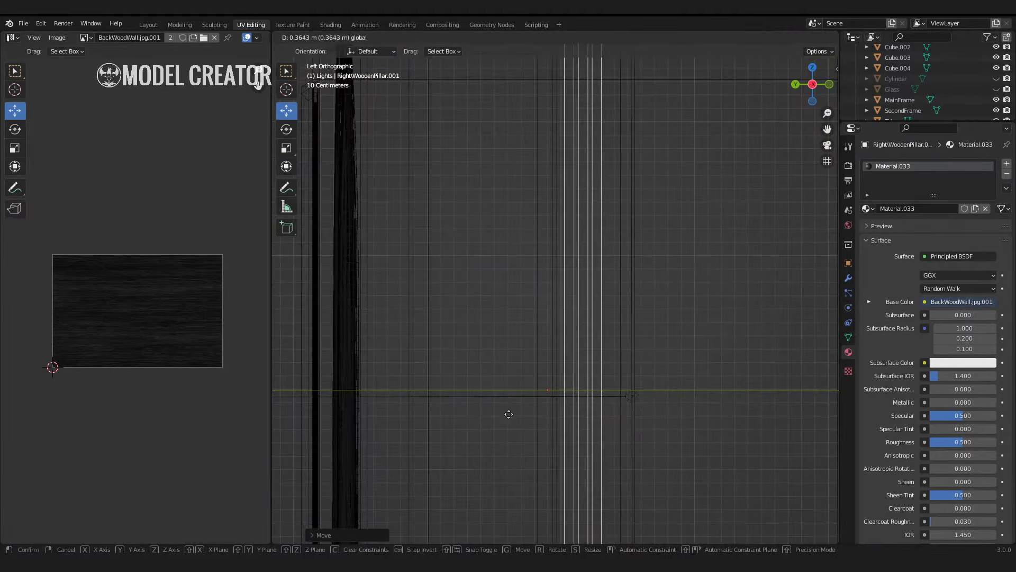
click(678, 344)
key(KP_1)
key(KP_0)
key(shift+z)
Step: Inspect the fireplace wall frame in Texture Paint mode, then return to Object Mode
click(730, 264)
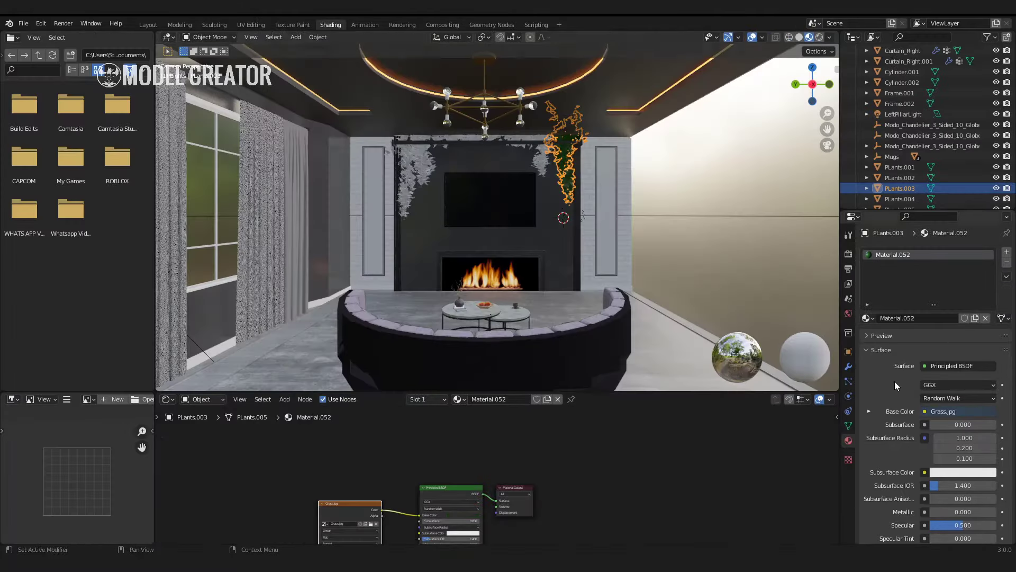
click(292, 24)
middle_drag(533, 272, 556, 331)
scroll(545, 265, up, 3)
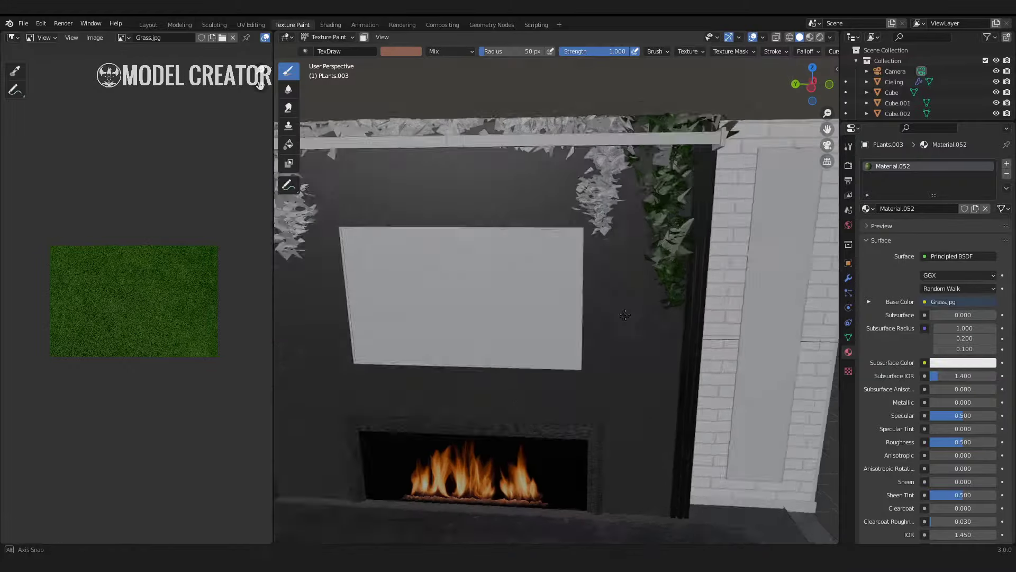
middle_drag(535, 190, 540, 234)
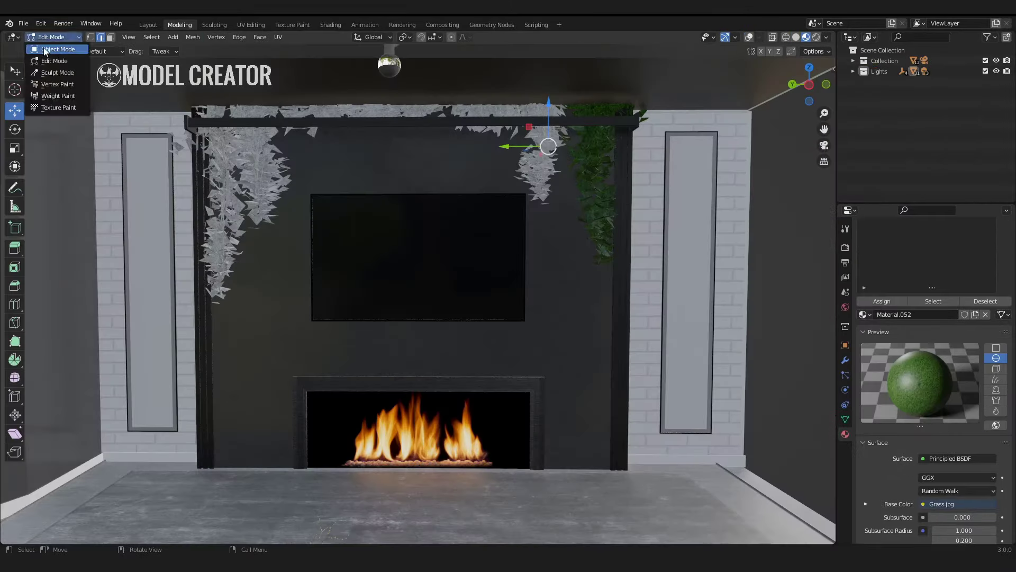
click(45, 49)
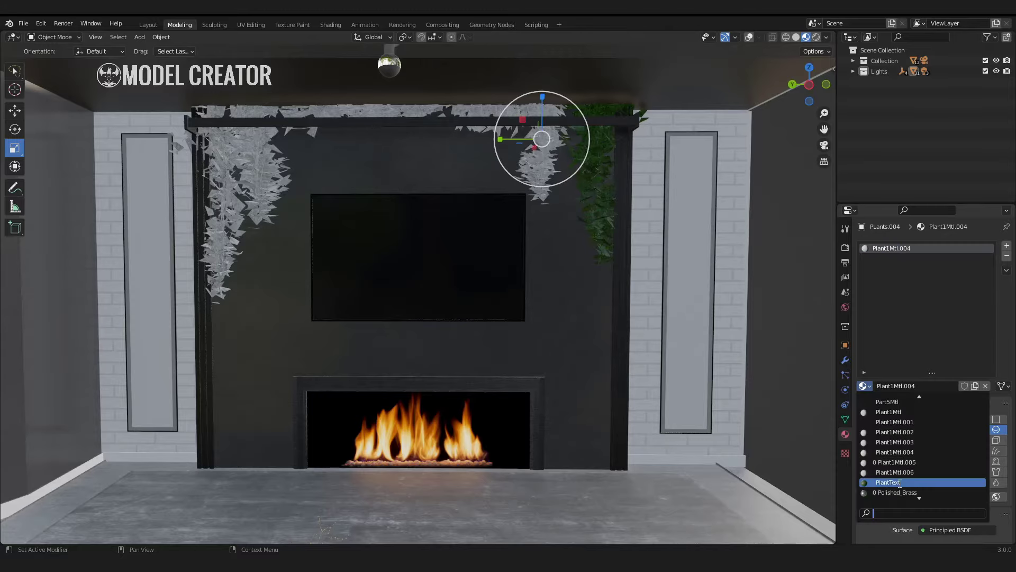
Step: Assign the PlantText material to the hanging plants above the TV
click(862, 386)
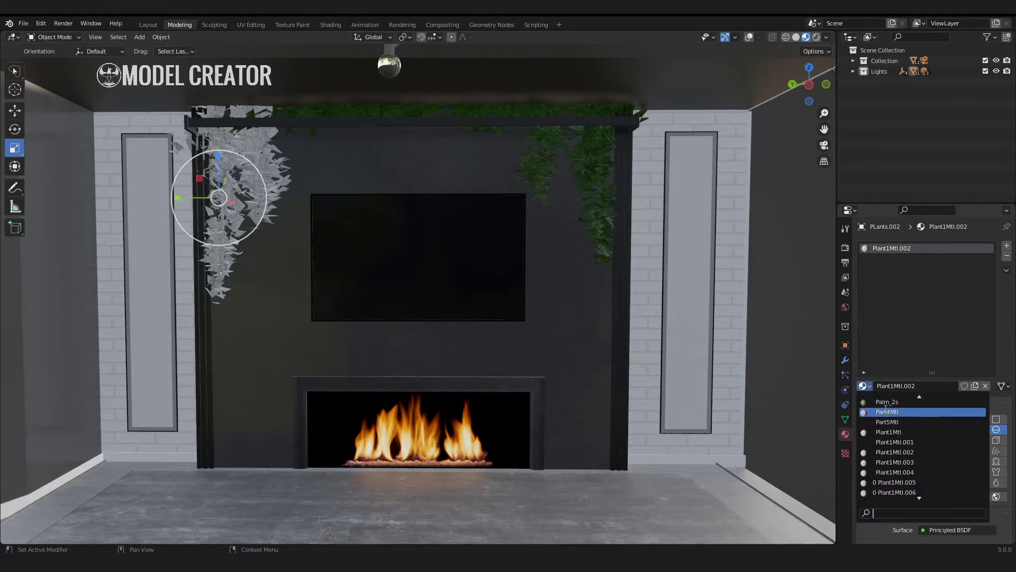
click(879, 431)
click(863, 386)
text(lantt)
key(Return)
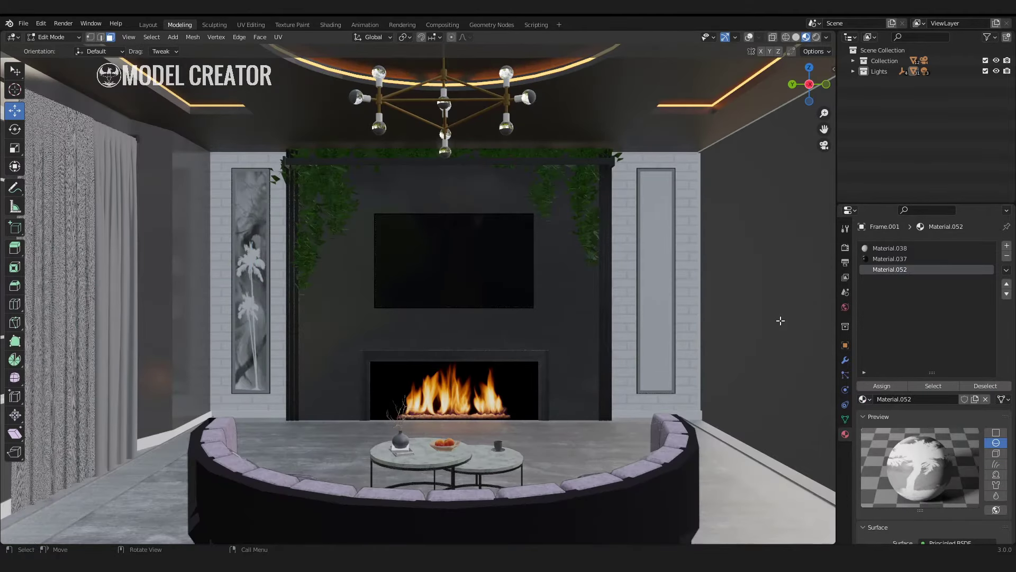
Step: Enter Edit Mode on Frame.002 in material preview shading
click(41, 23)
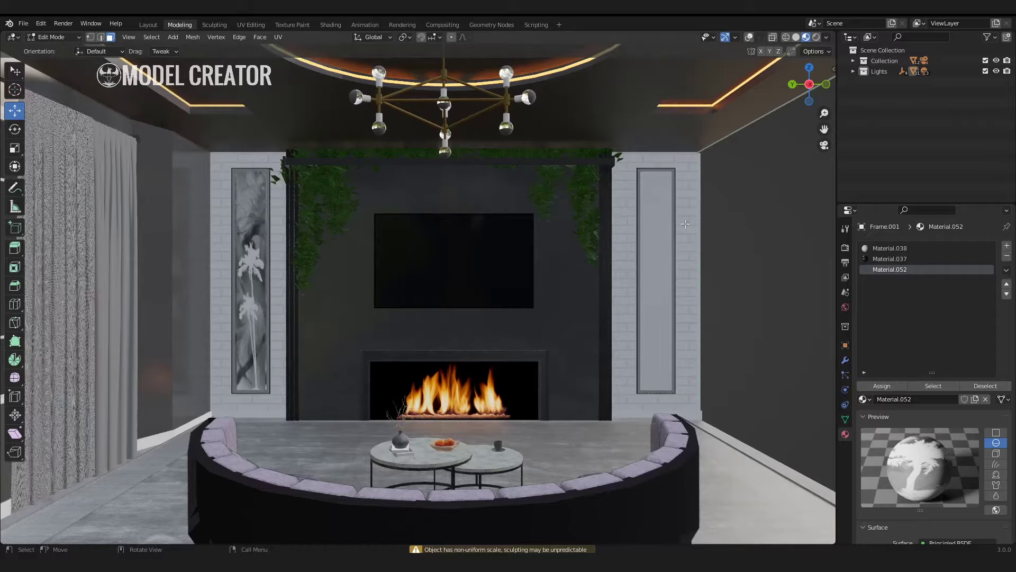
key(ctrl+Page_Down)
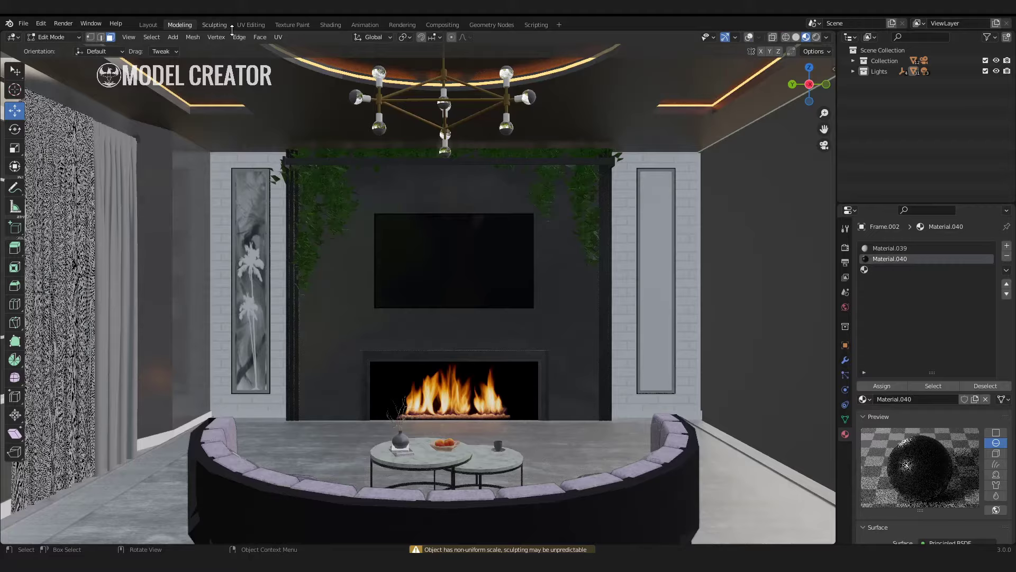
key(shift+z)
key(Tab)
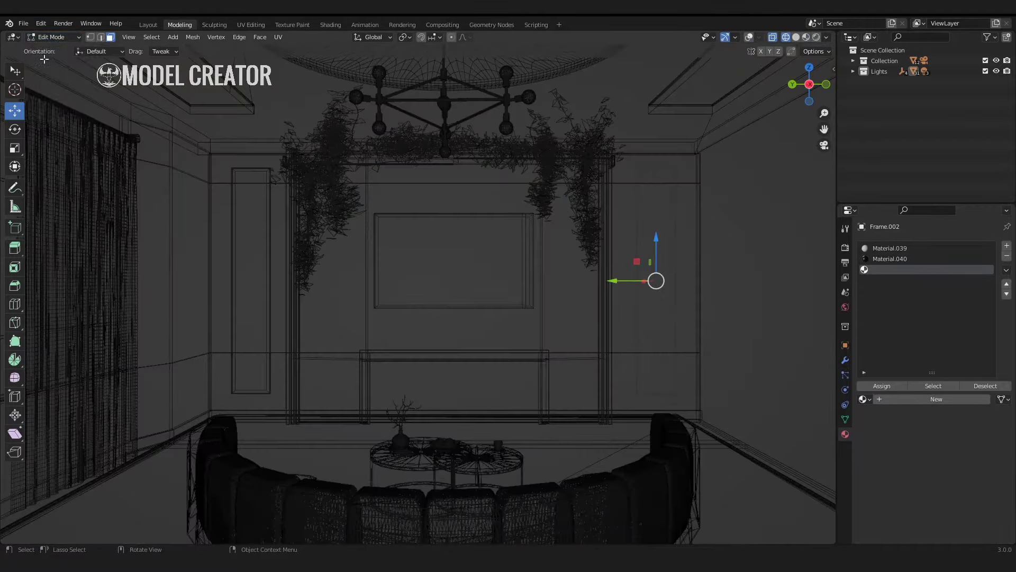
key(shift+z)
Step: Select the right panel face, give it a new material and rename it
click(668, 235)
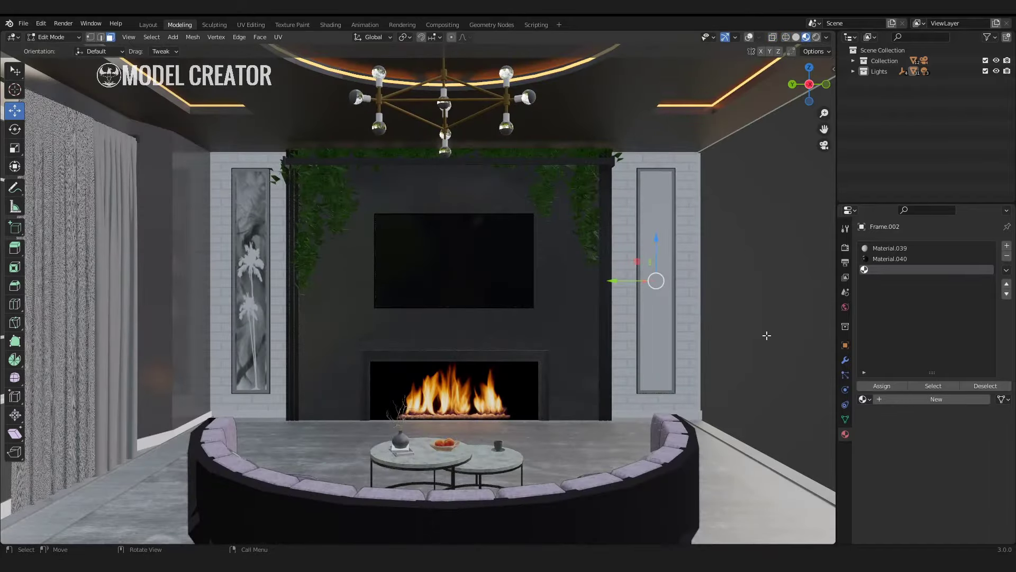
click(936, 399)
scroll(919, 440, down, 6)
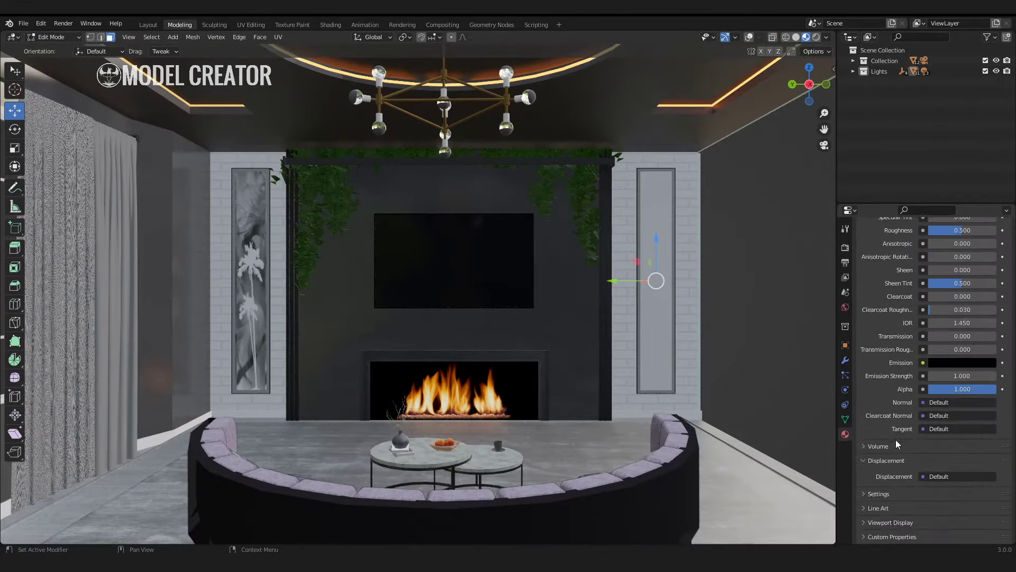
scroll(896, 439, up, 3)
scroll(900, 328, up, 1)
double_click(909, 303)
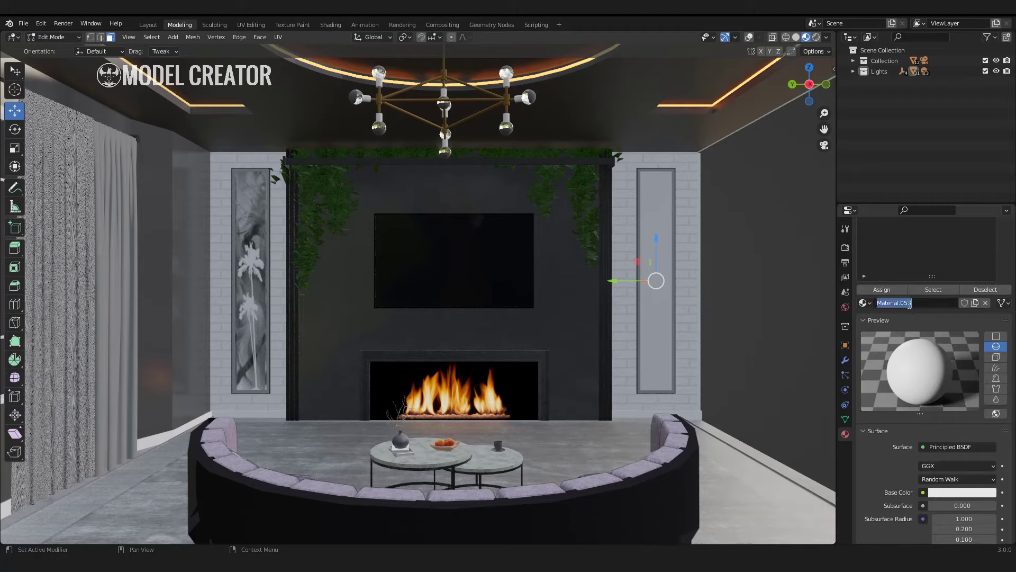
click(330, 24)
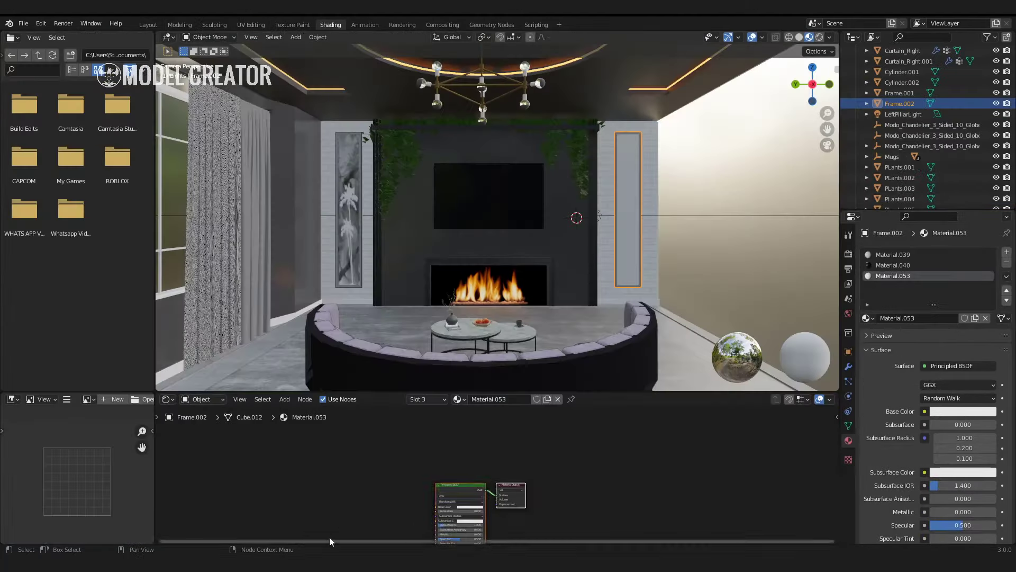
Step: Check the right panel's palm-tree picture in material preview back in the Layout view
click(188, 27)
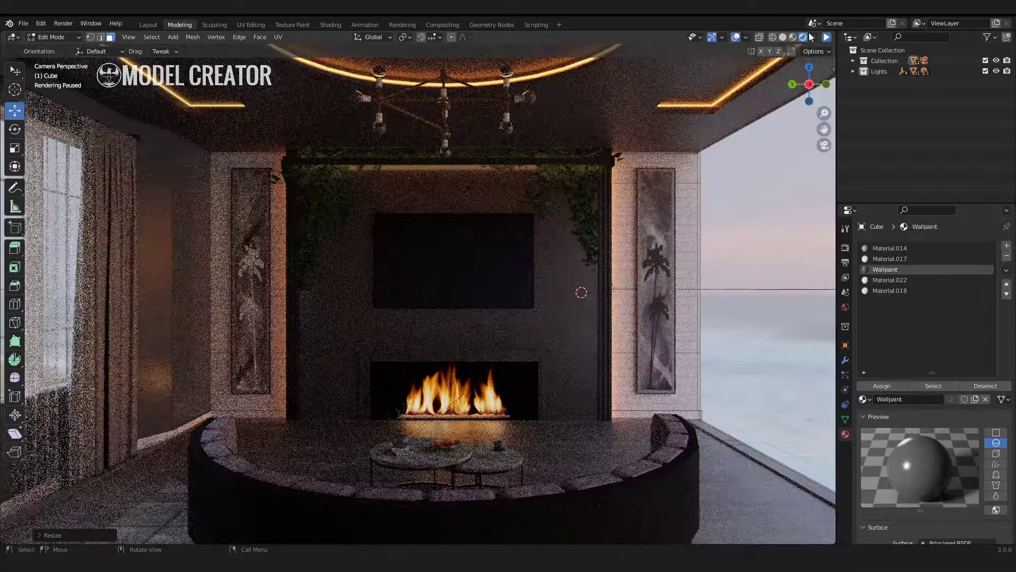
click(792, 37)
drag(808, 84, 724, 270)
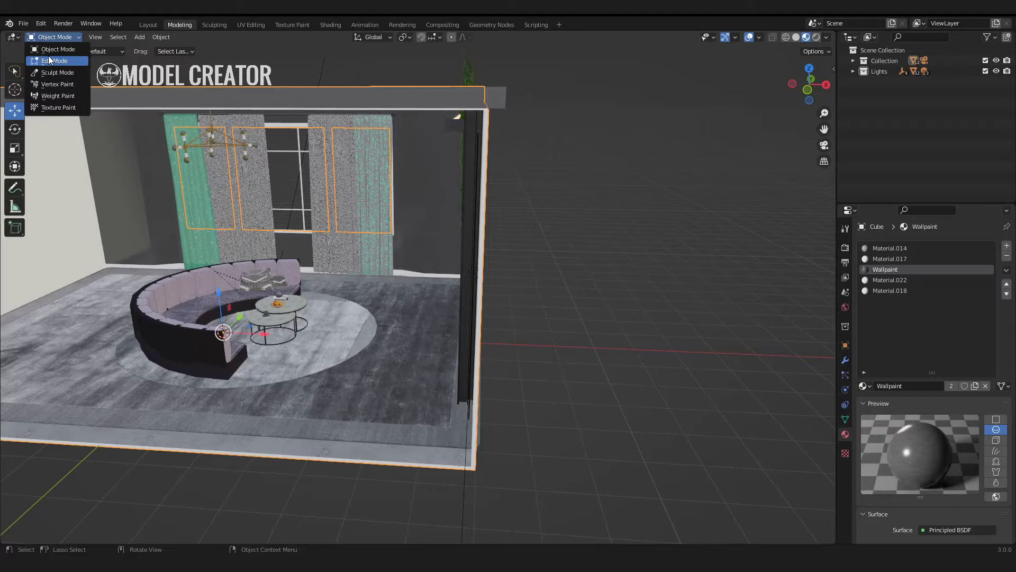
Step: Select the room wall's end edge in Edit Mode
click(50, 61)
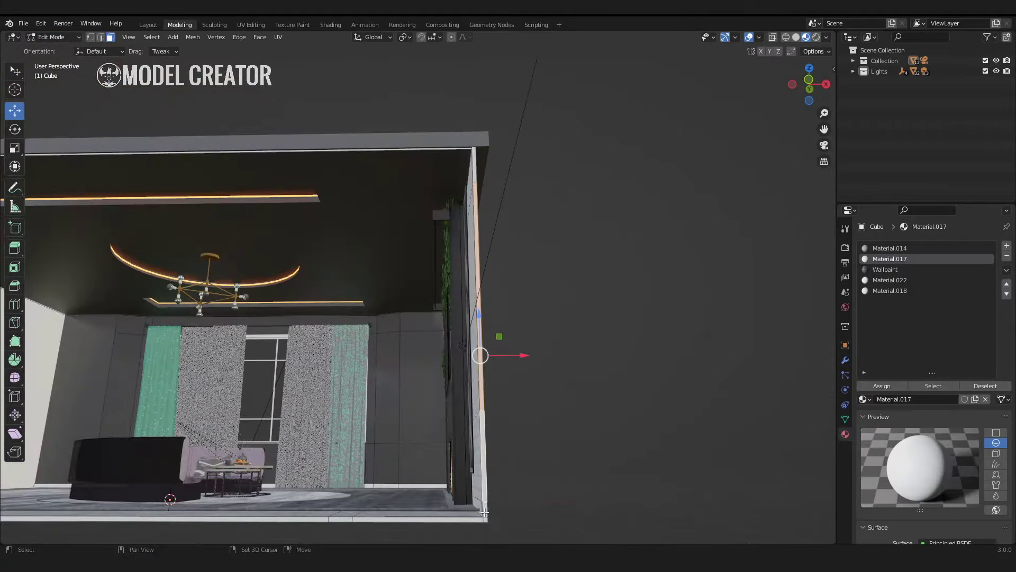
shift+click(484, 512)
middle_drag(479, 159, 624, 220)
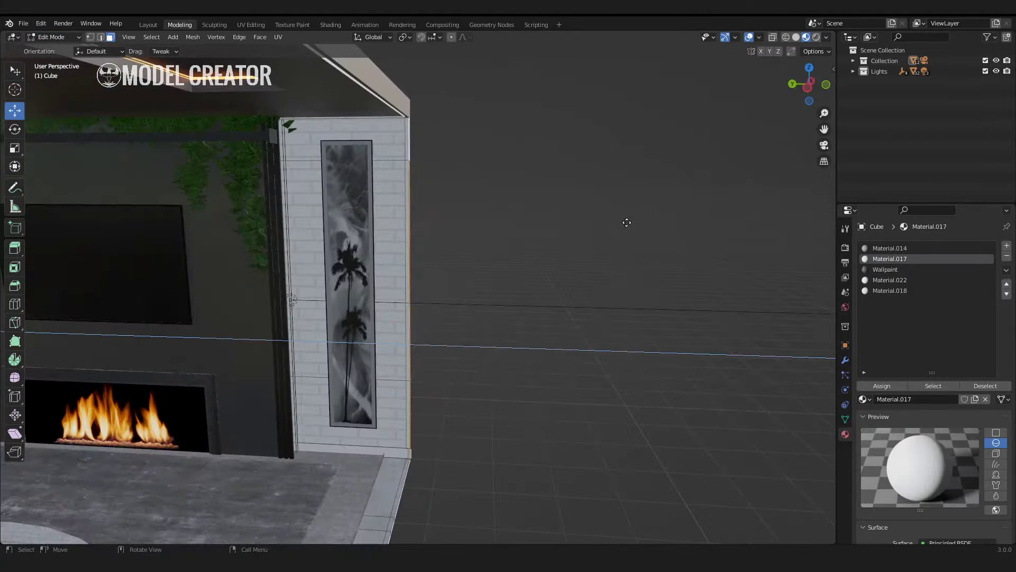
Step: Extrude the wall's end and the floor's outer edge outward past the fireplace wall
key(e)
click(189, 208)
mouse_move(479, 109)
middle_down()
mouse_move(469, 81)
mouse_move(535, 100)
mouse_move(495, 122)
mouse_move(551, 286)
middle_up()
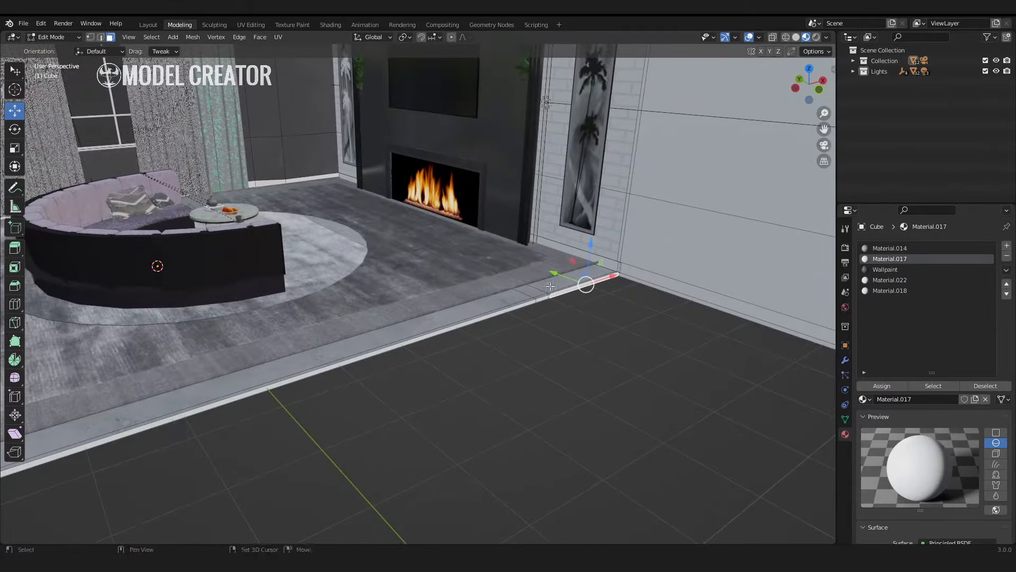
ctrl+click(174, 418)
middle_drag(173, 418, 555, 287)
scroll(350, 366, down, 3)
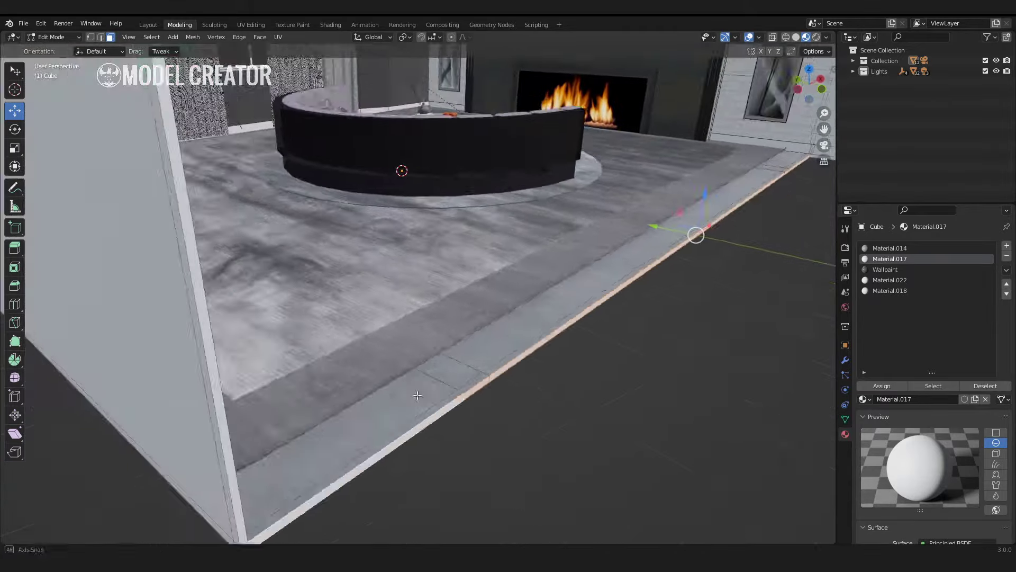
scroll(350, 367, down, 4)
key(e)
click(464, 355)
scroll(465, 356, up, 2)
middle_drag(465, 355, 328, 223)
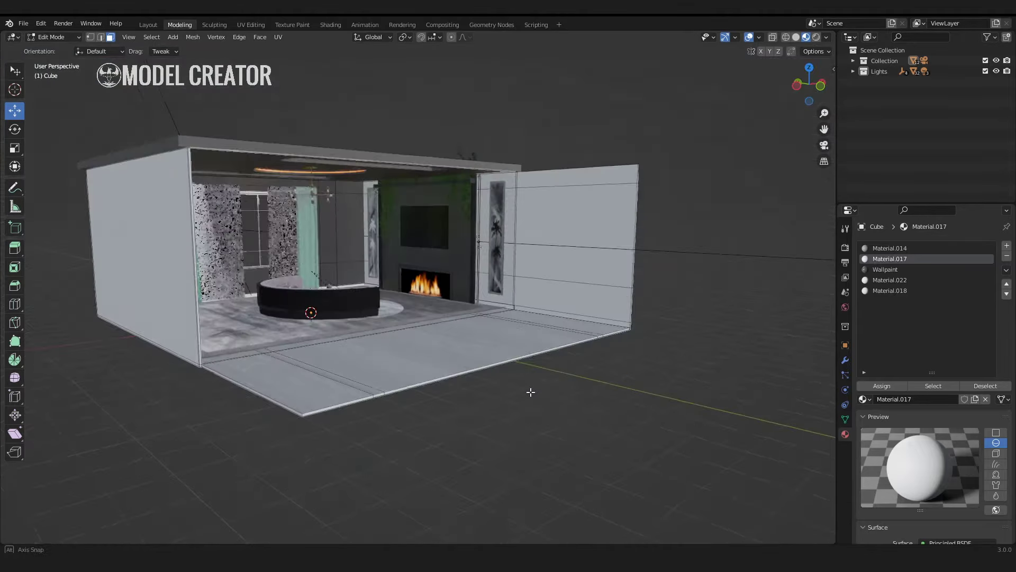
Step: Extrude the ceiling faces outward to cover the extension and check the camera view
click(48, 49)
click(456, 164)
click(53, 37)
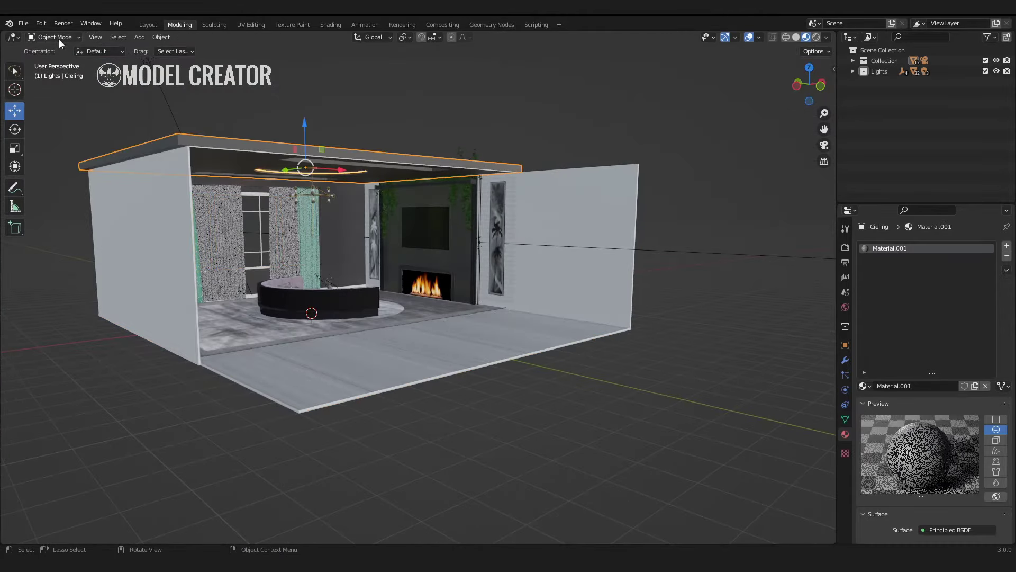
click(54, 60)
key(e)
click(692, 284)
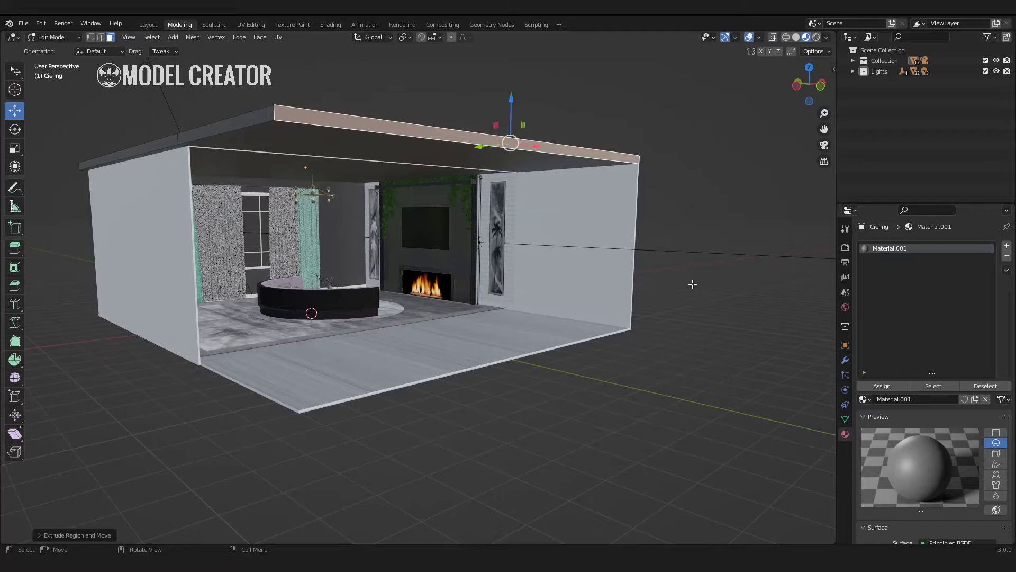
key(KP_0)
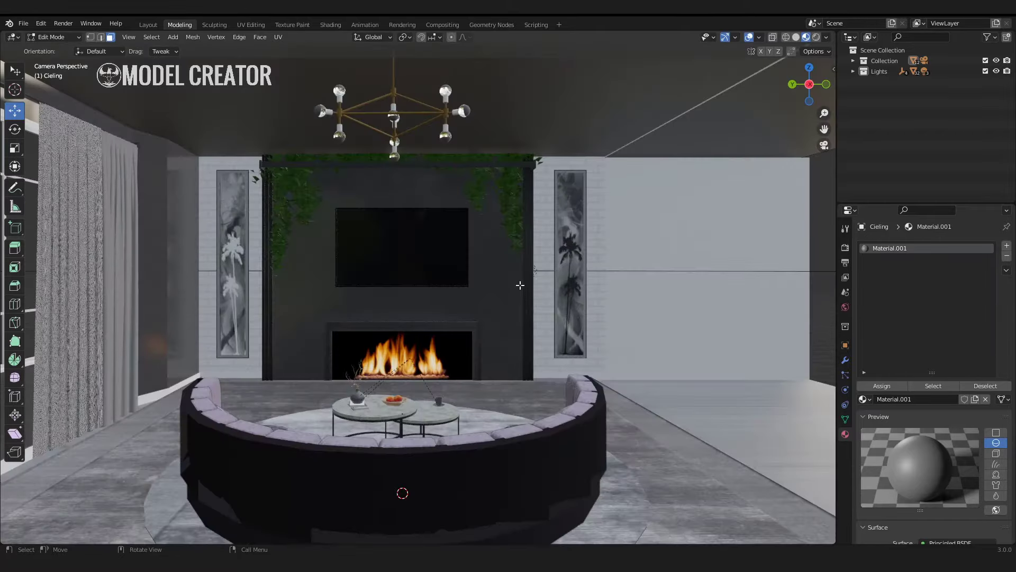
scroll(491, 301, down, 3)
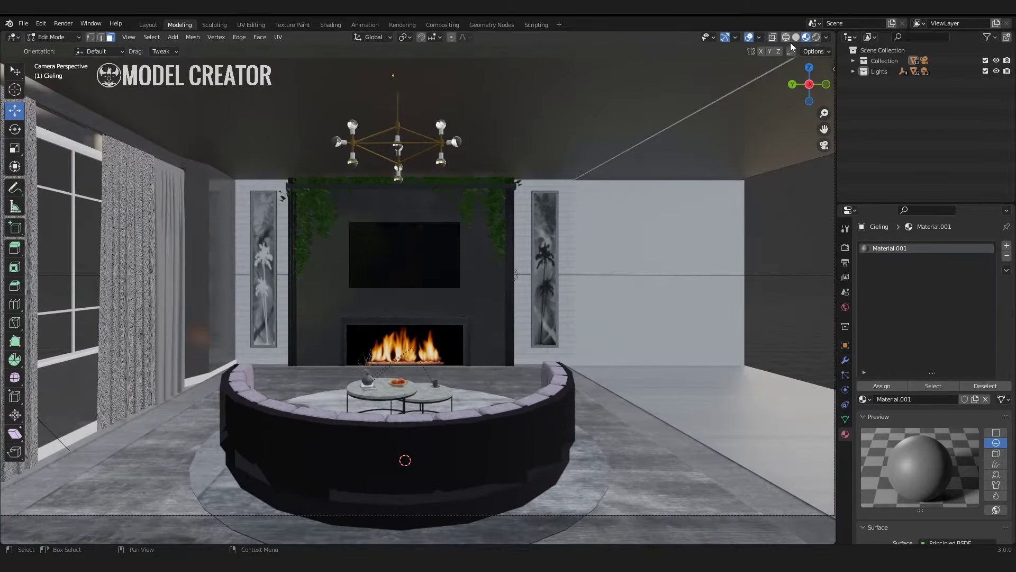
mouse_move(792, 46)
middle_down()
mouse_move(424, 212)
mouse_move(192, 287)
mouse_move(483, 292)
mouse_move(33, 212)
middle_up()
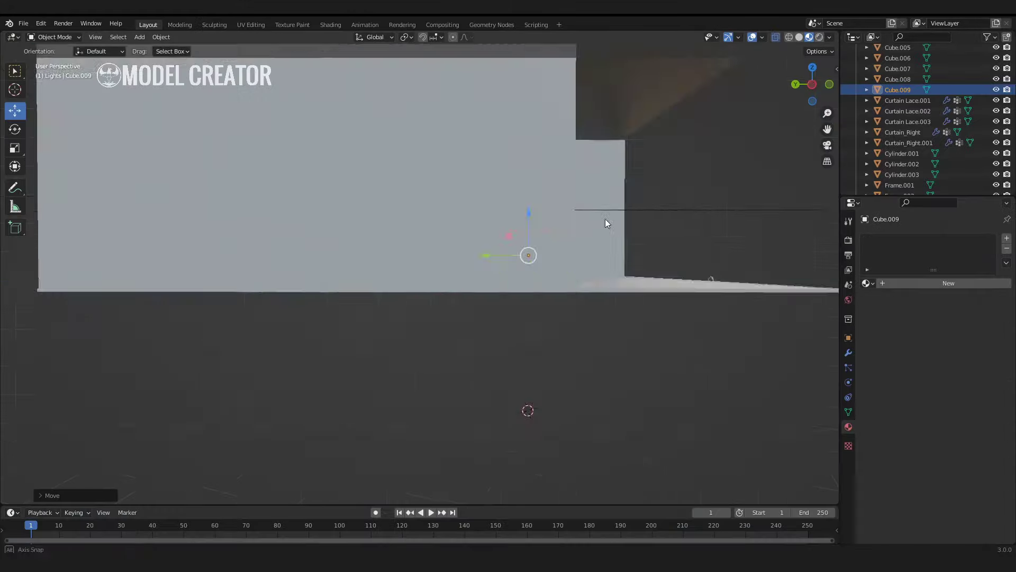
Step: Flatten Cube.009 along Y and stretch it into a tall, room-height panel
key(s)
key(y)
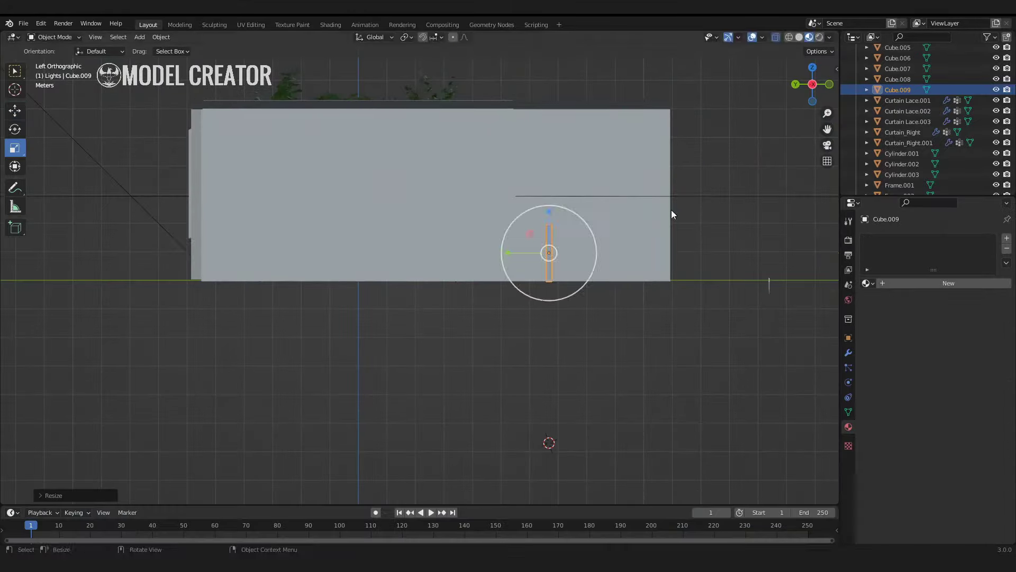
key(KP_1)
key(s)
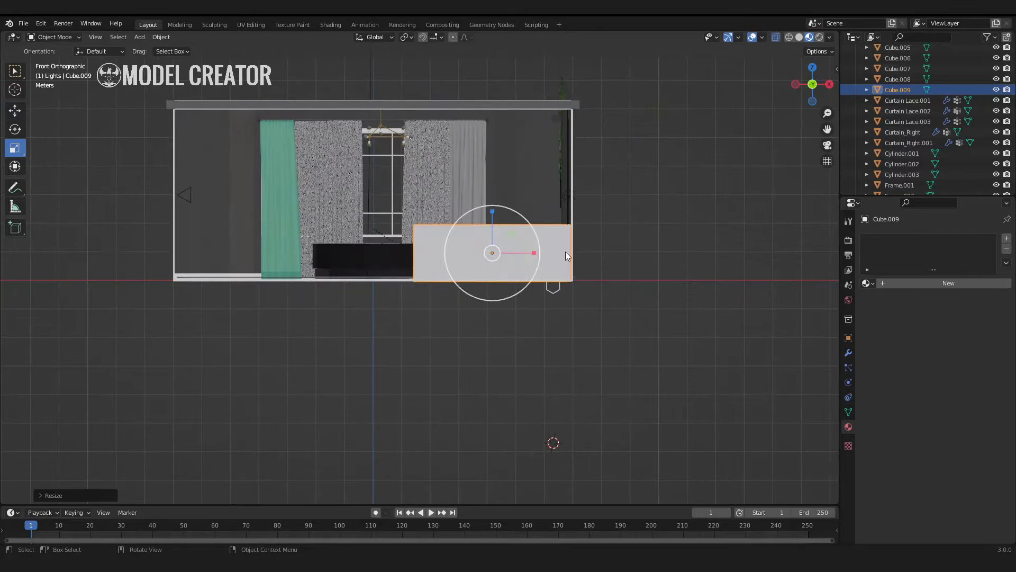
key(Return)
key(g)
key(z)
click(15, 148)
drag(492, 146, 492, 159)
Step: Orbit around the room and select the partition wall panel
middle_drag(694, 199, 548, 201)
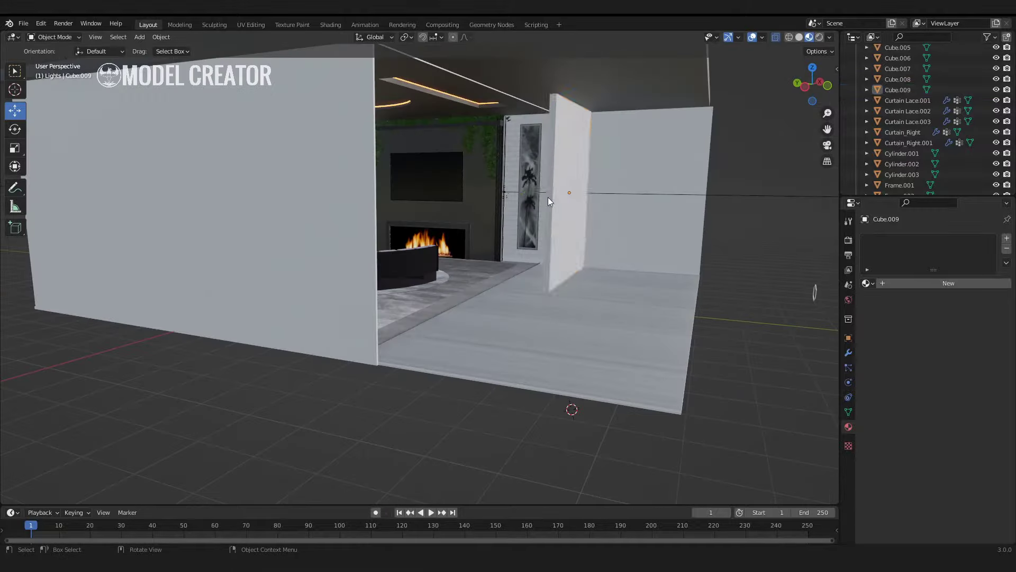
click(499, 181)
middle_drag(674, 290, 433, 278)
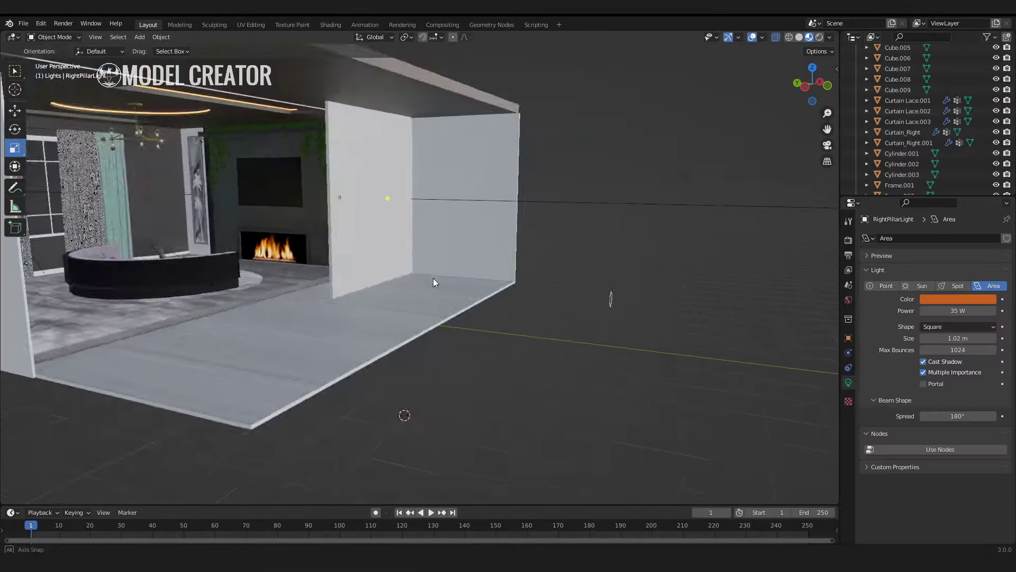
scroll(433, 277, up, 5)
click(827, 145)
click(651, 254)
Step: Slide the panel along Y to a spot right of the fireplace wall
key(g)
key(y)
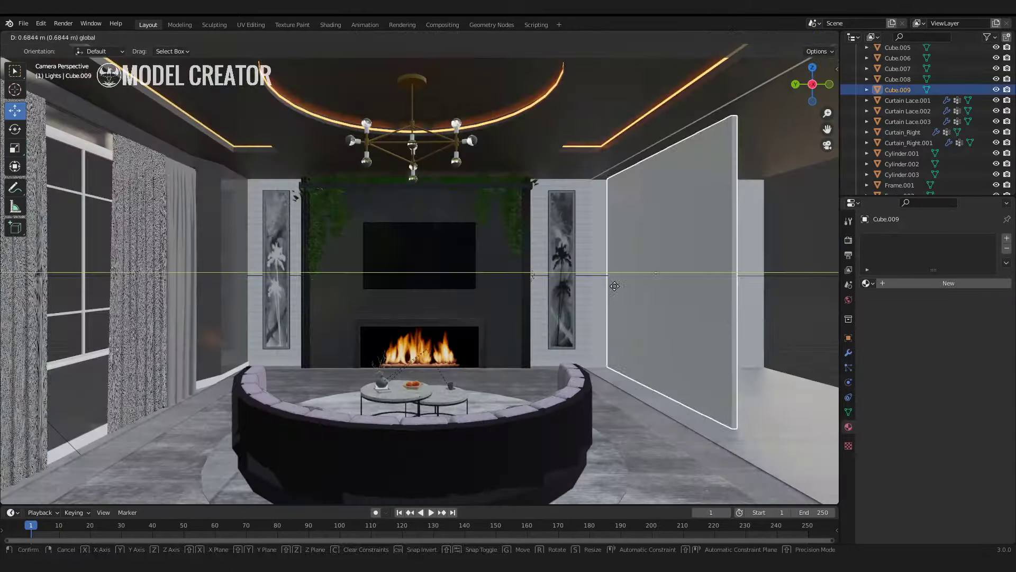
click(595, 288)
click(827, 145)
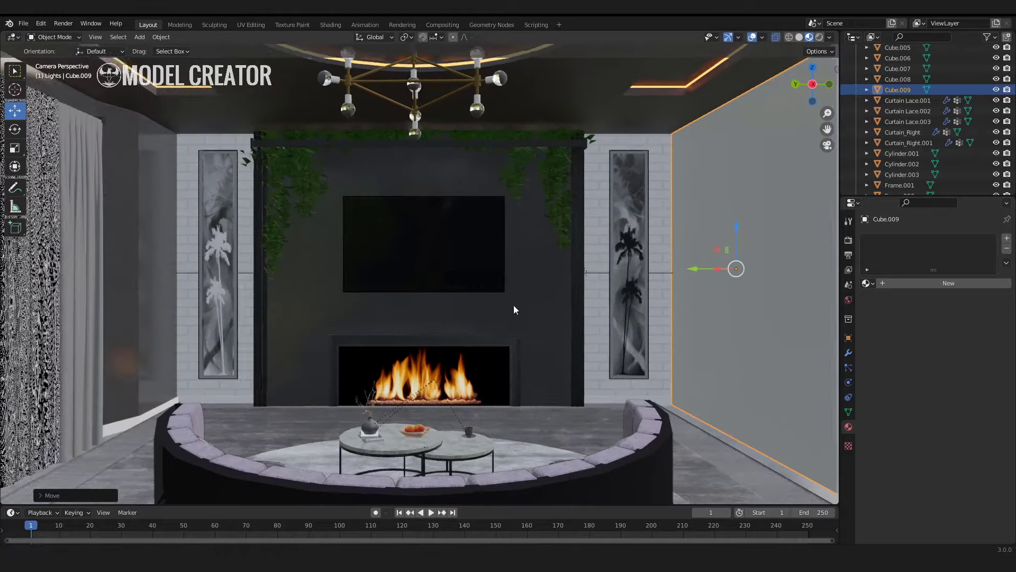
scroll(513, 305, up, 2)
mouse_move(531, 203)
middle_down()
mouse_move(481, 293)
mouse_move(444, 279)
middle_up()
scroll(468, 278, up, 2)
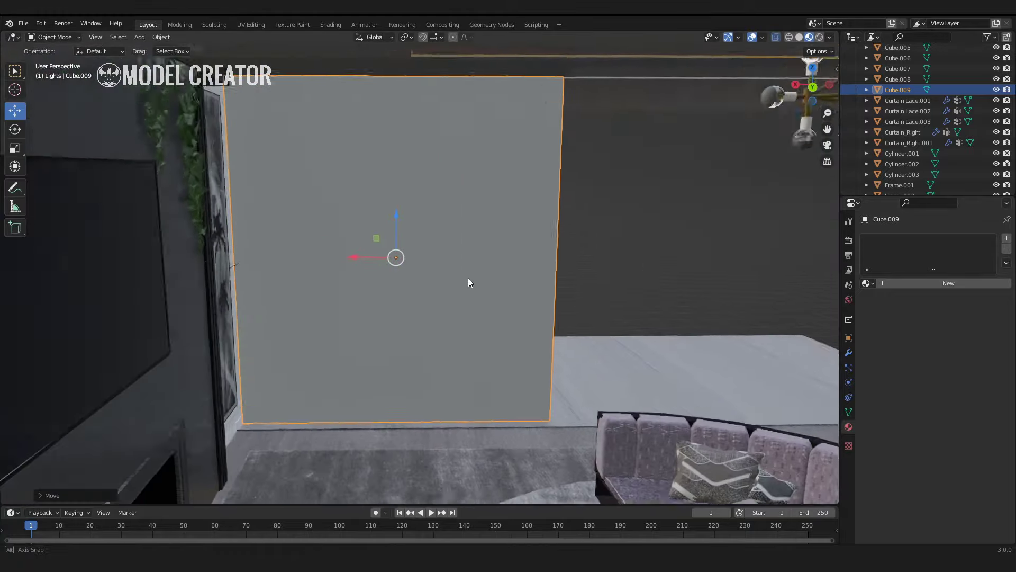
Step: Duplicate the partition panel and shrink the copy slightly in width and height
key(ctrl+c)
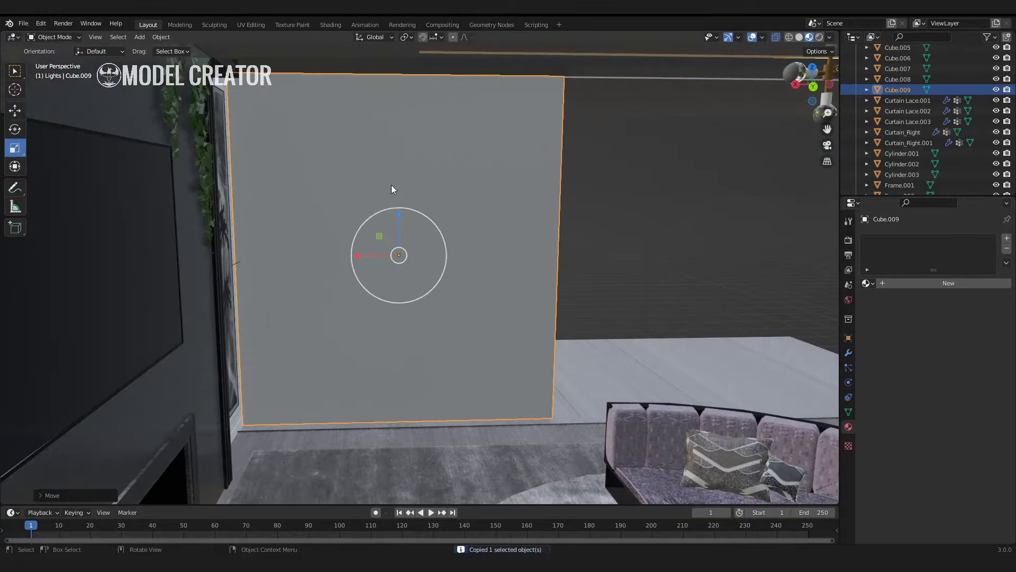
key(ctrl+v)
key(s)
key(x)
click(400, 224)
drag(401, 223, 401, 225)
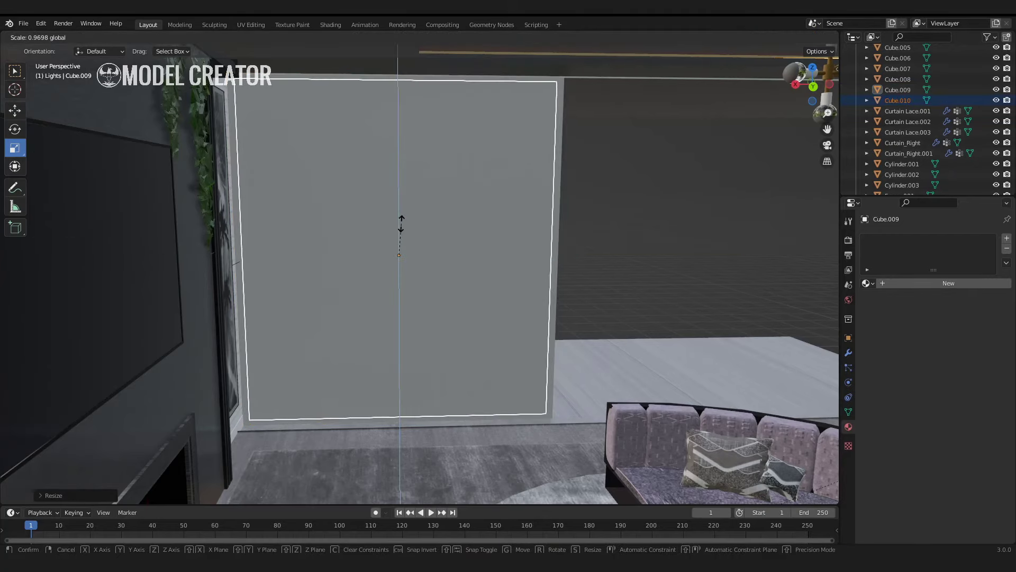
click(403, 225)
middle_drag(504, 254, 635, 296)
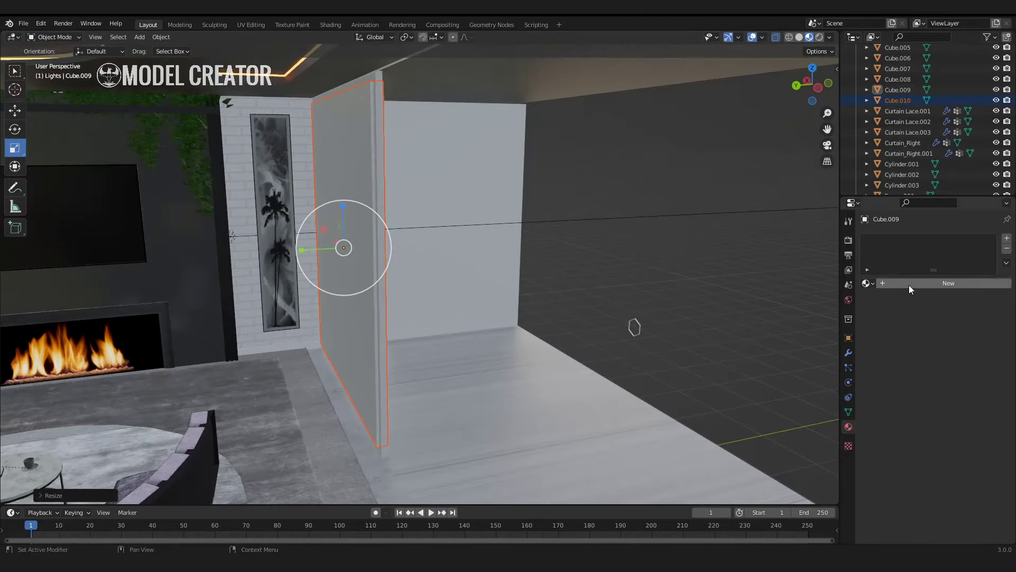
Step: Add a Boolean difference modifier to the panel, using its smaller duplicate Cube.010
click(848, 352)
click(935, 238)
click(878, 313)
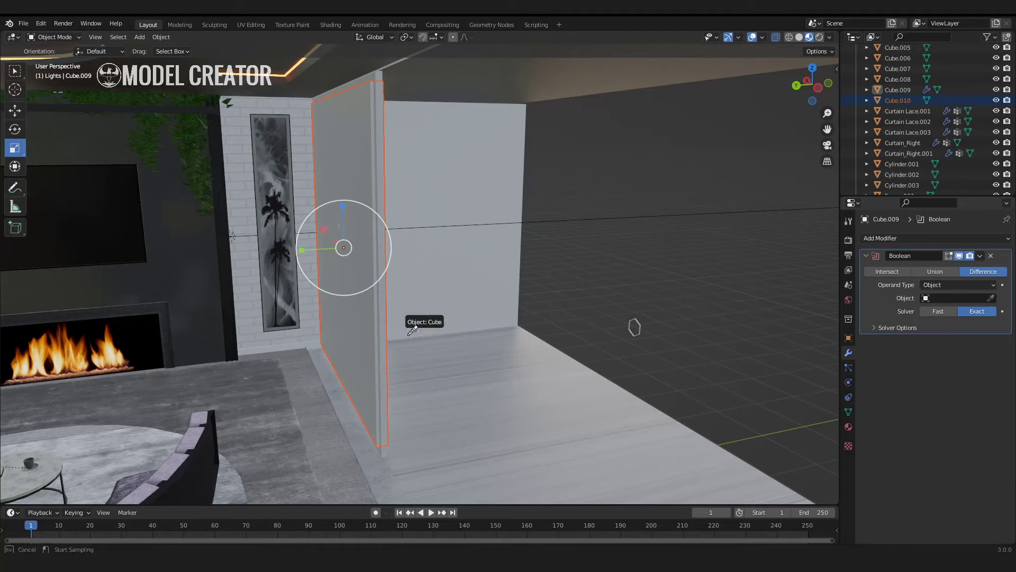
key(Escape)
mouse_move(412, 331)
middle_down()
mouse_move(643, 344)
mouse_move(466, 218)
middle_up()
click(467, 218)
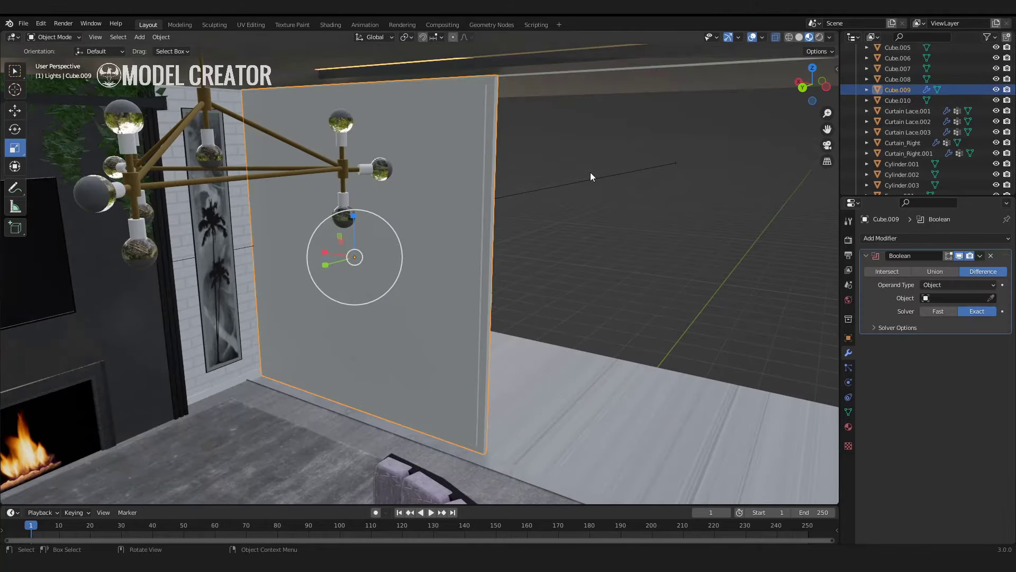
click(476, 318)
click(445, 308)
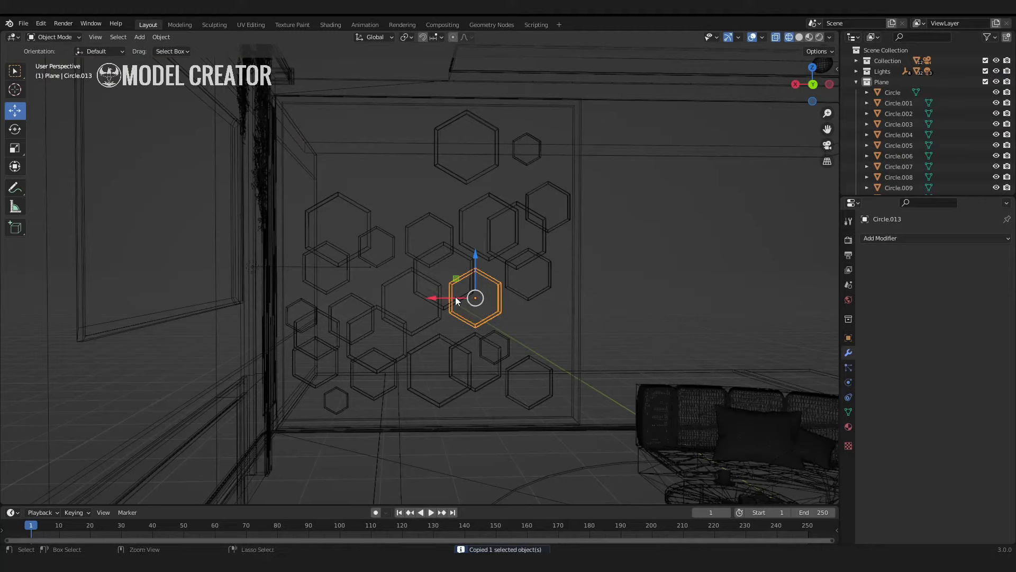
Step: Move the hexagon lattice pieces, such as Circle.029, vertically into place on the panel
mouse_move(455, 297)
mouse_down()
mouse_move(502, 298)
mouse_move(513, 270)
mouse_up()
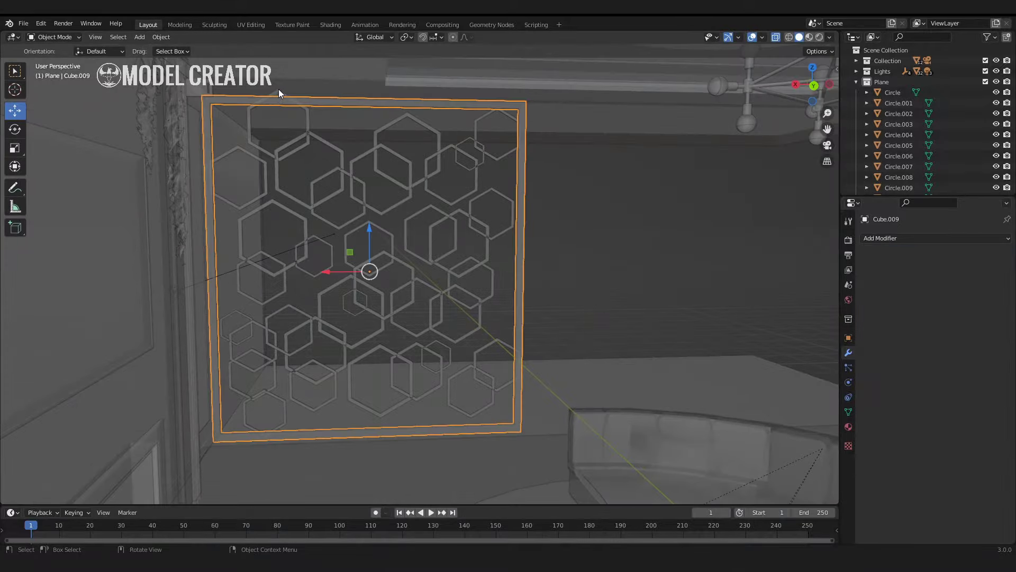
click(279, 105)
key(g)
key(z)
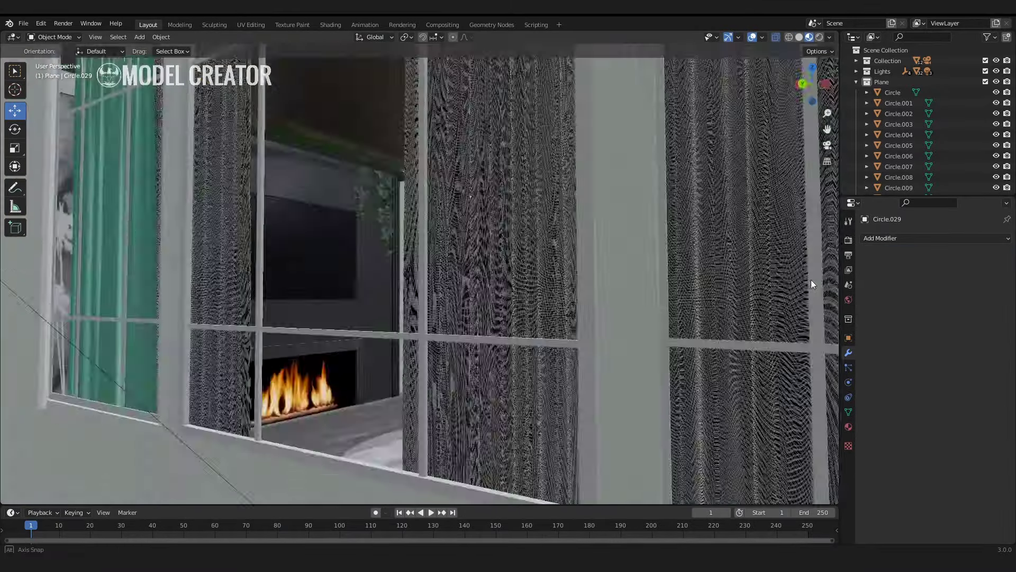
scroll(905, 132, down, 3)
shift+click(893, 186)
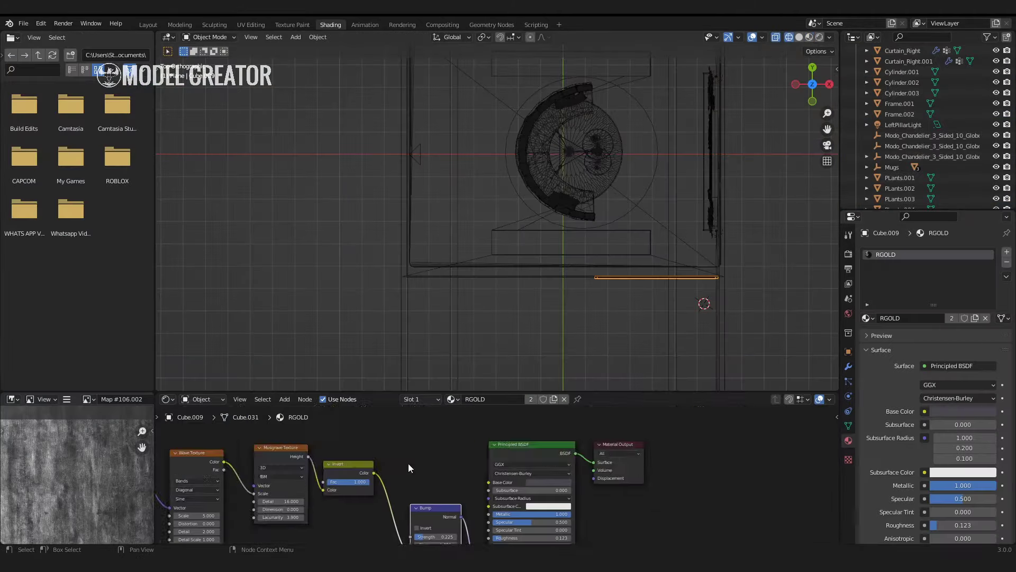
Step: Set Material.050's emission colour to a warm orange hue for the cove strips
click(512, 445)
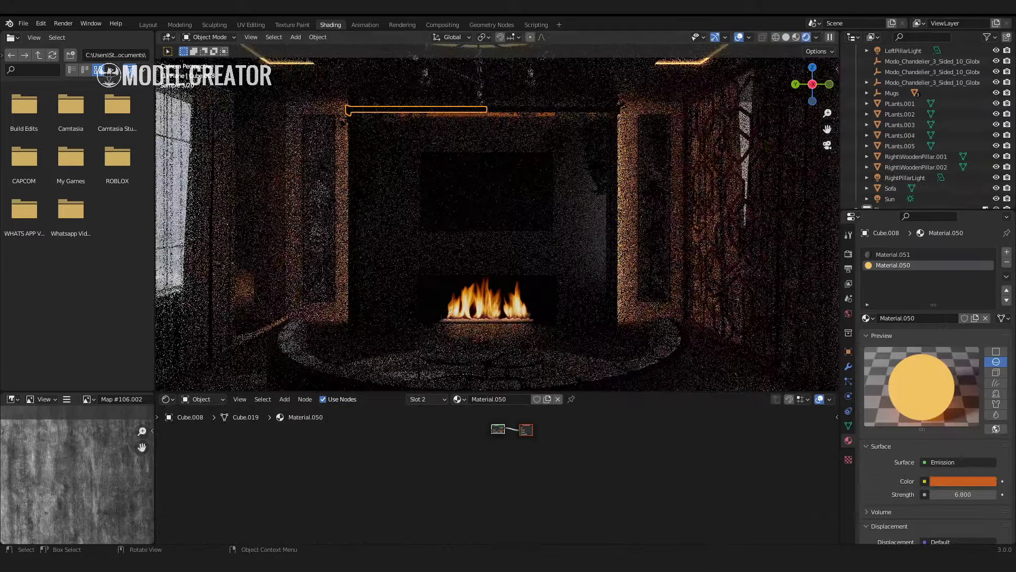
click(963, 481)
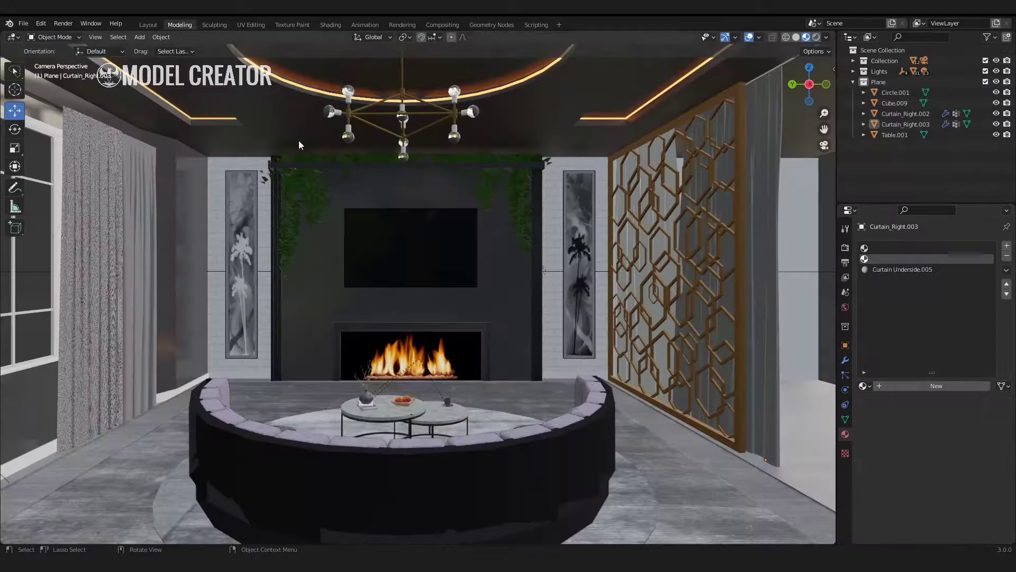
click(24, 23)
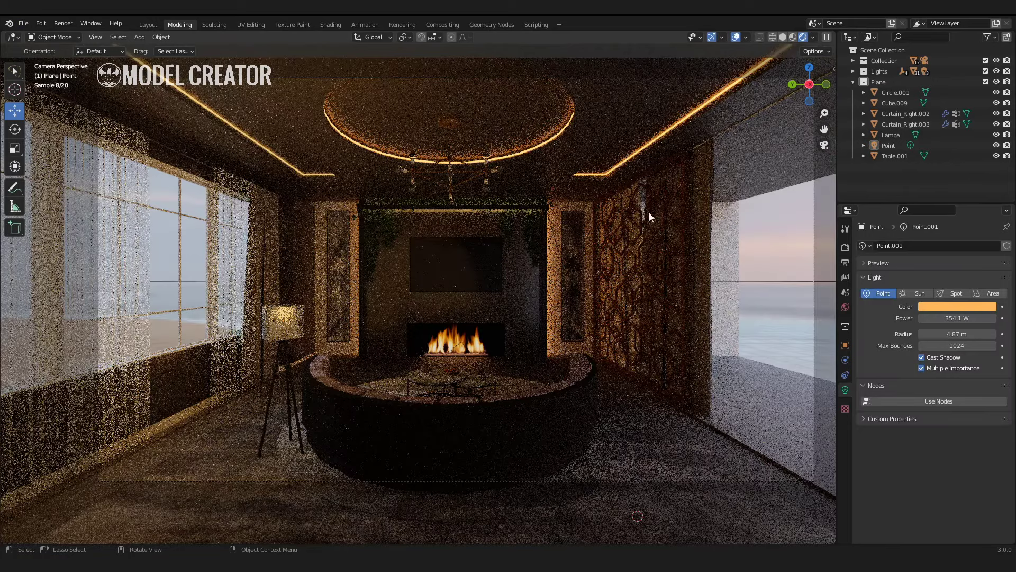
Step: Move LeftPillarLight beside the fireplace and check its warm glow in the rendered preview
click(827, 37)
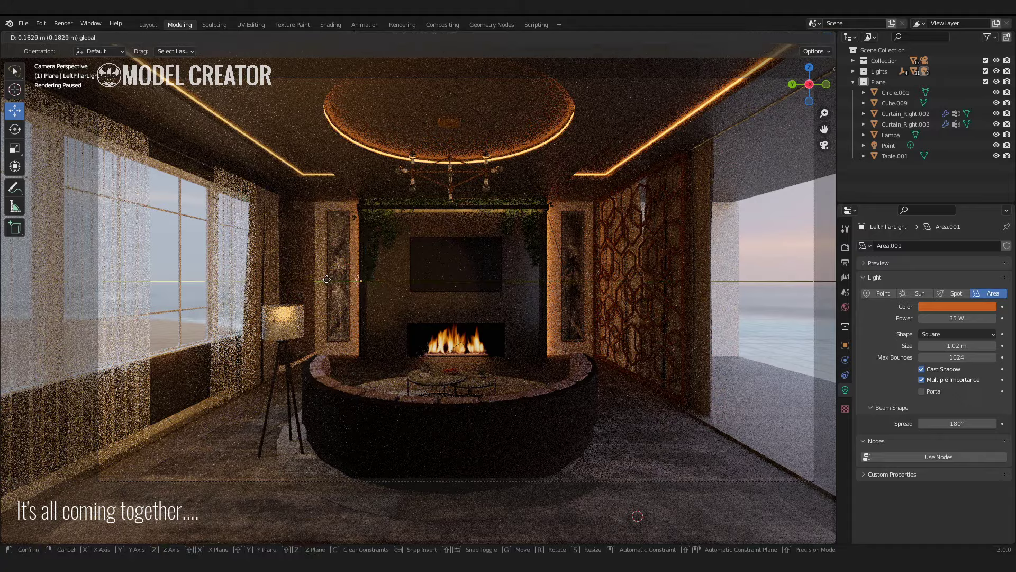
click(326, 279)
click(827, 38)
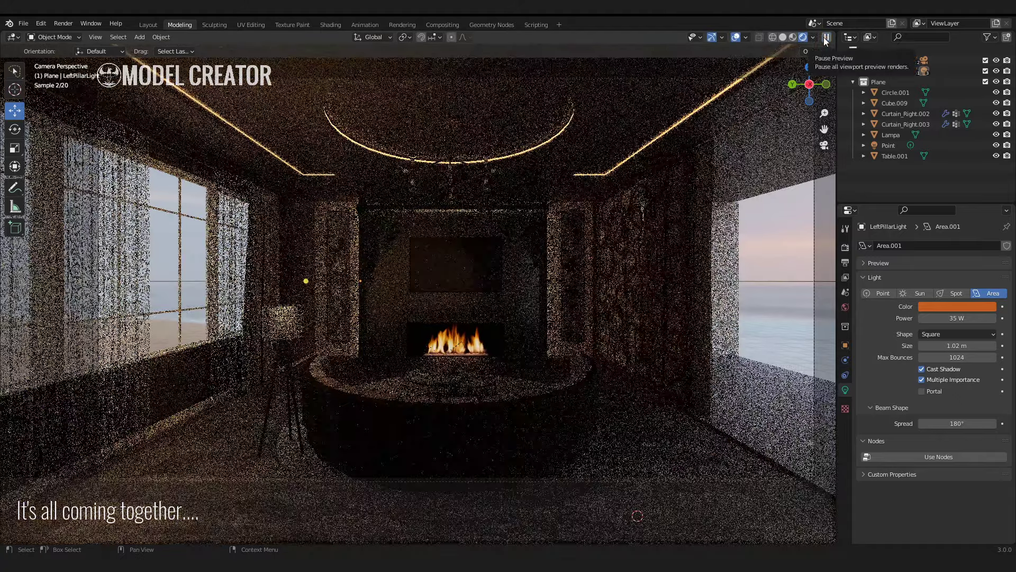
scroll(563, 243, up, 3)
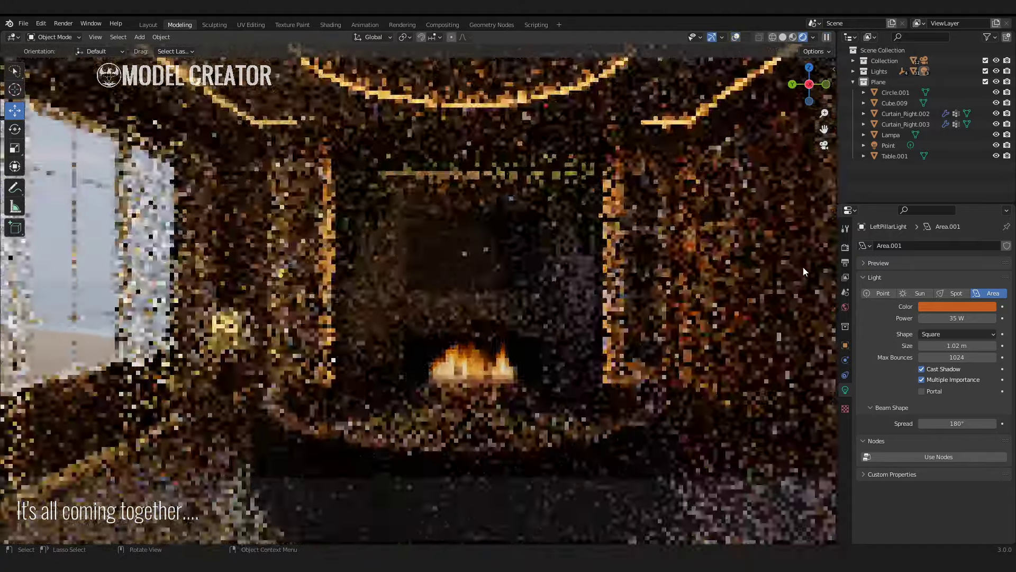
scroll(562, 244, up, 2)
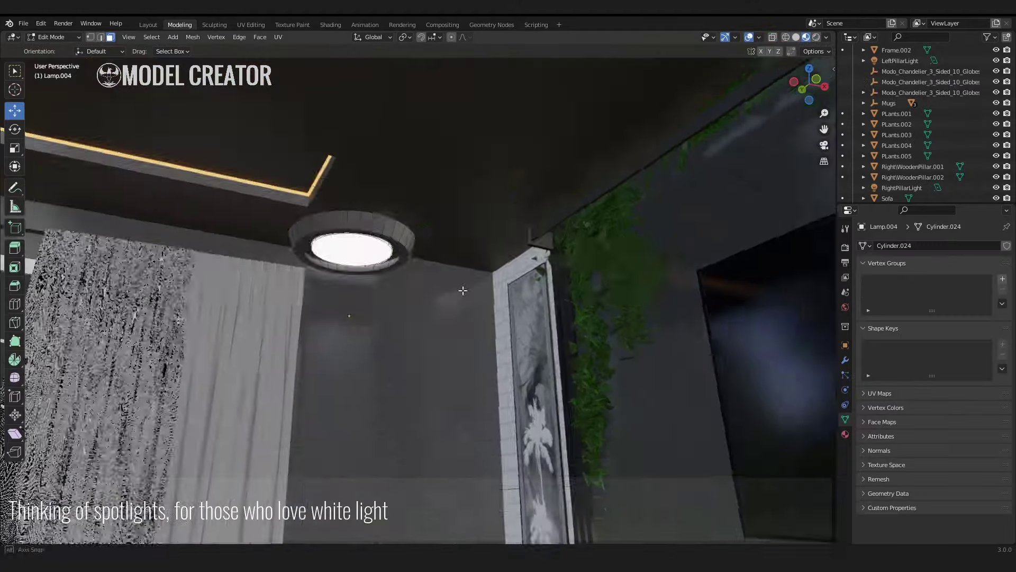
Step: Place the enlarged Lamp.004 on the ceiling near the chandelier, using a left wireframe view
middle_drag(463, 290, 176, 46)
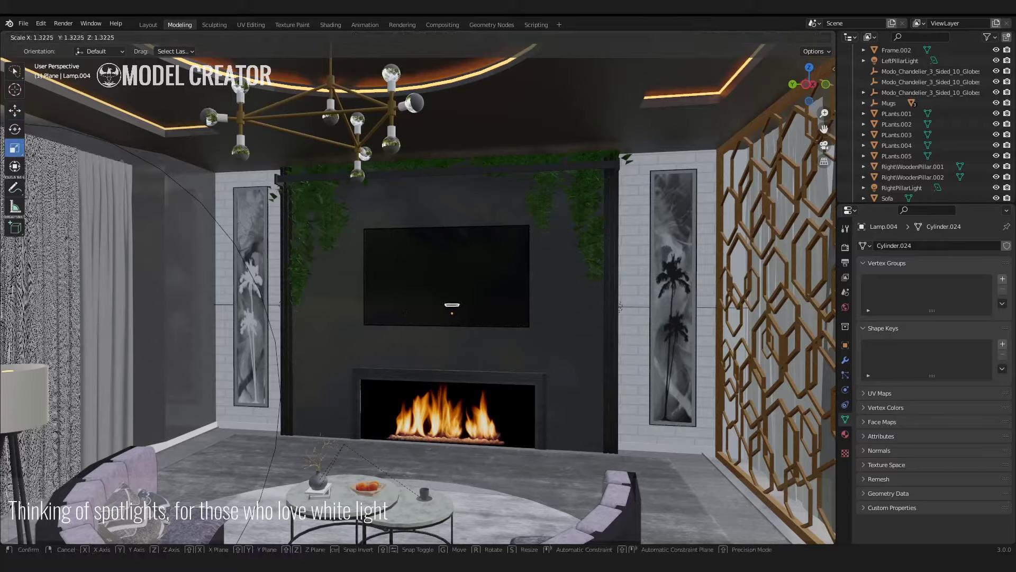
click(807, 88)
key(shift+z)
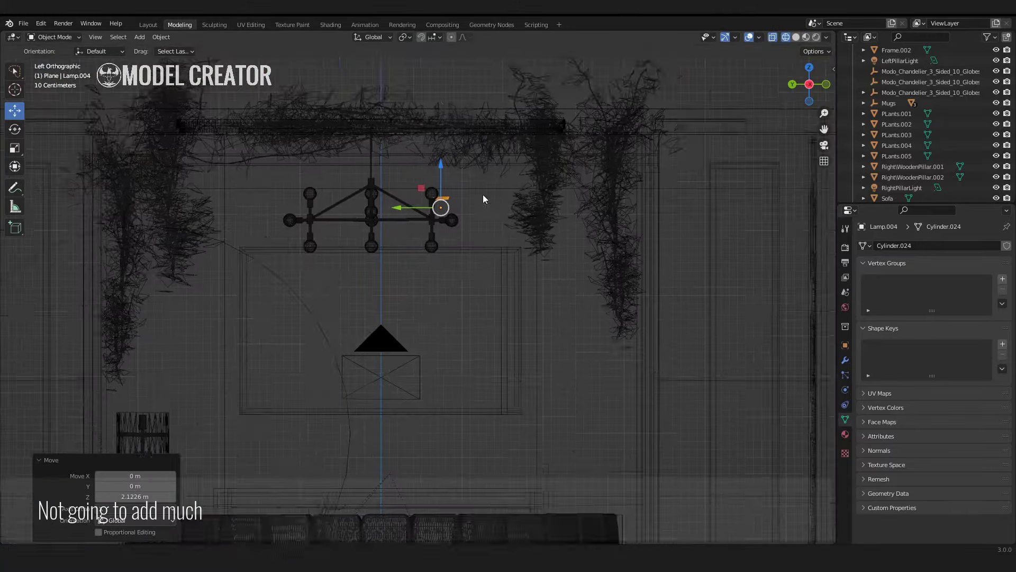
scroll(338, 351, up, 5)
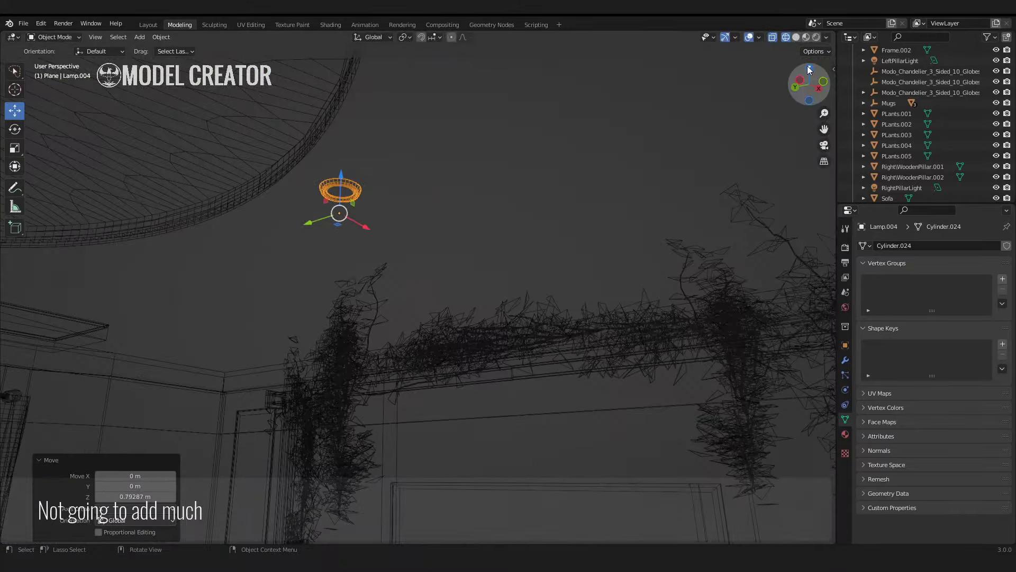
click(468, 346)
mouse_move(469, 346)
middle_down()
mouse_move(540, 236)
mouse_move(498, 264)
middle_up()
click(888, 181)
Step: Raise the 10 W spot light to ceiling height, then start sliding it across from the top view
key(KP_3)
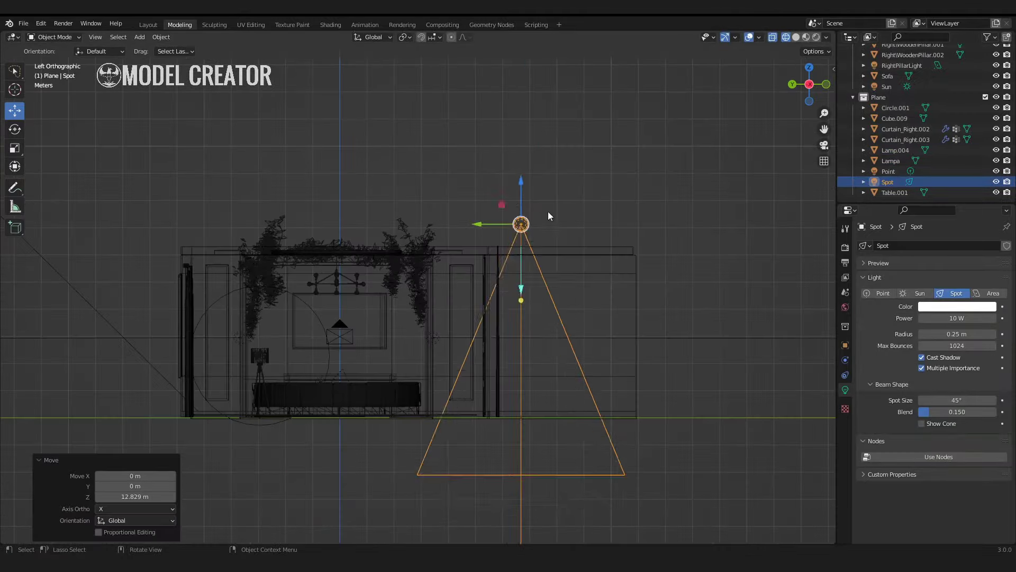
drag(548, 211, 548, 243)
scroll(749, 159, up, 5)
key(g)
click(381, 159)
key(KP_7)
key(g)
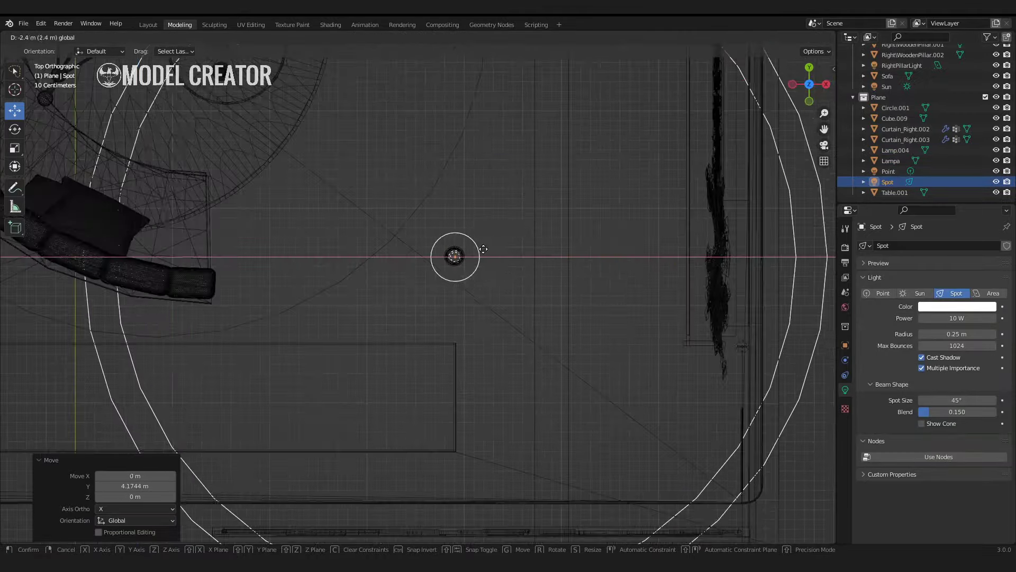